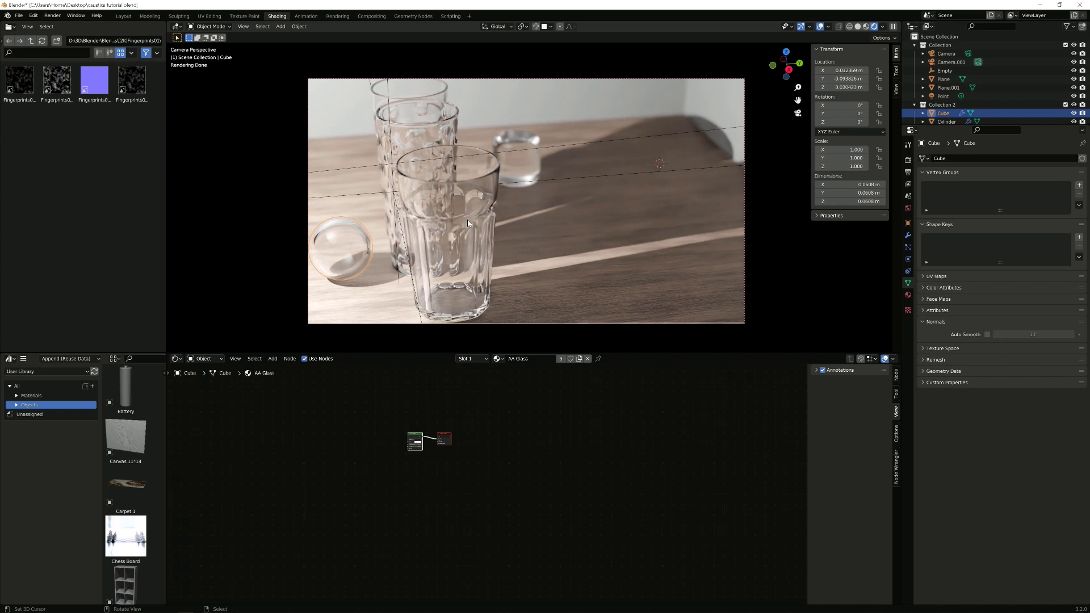
Enable Cast Shadow Caustics for the front drinking glass
scroll(468, 219, "up", 2)
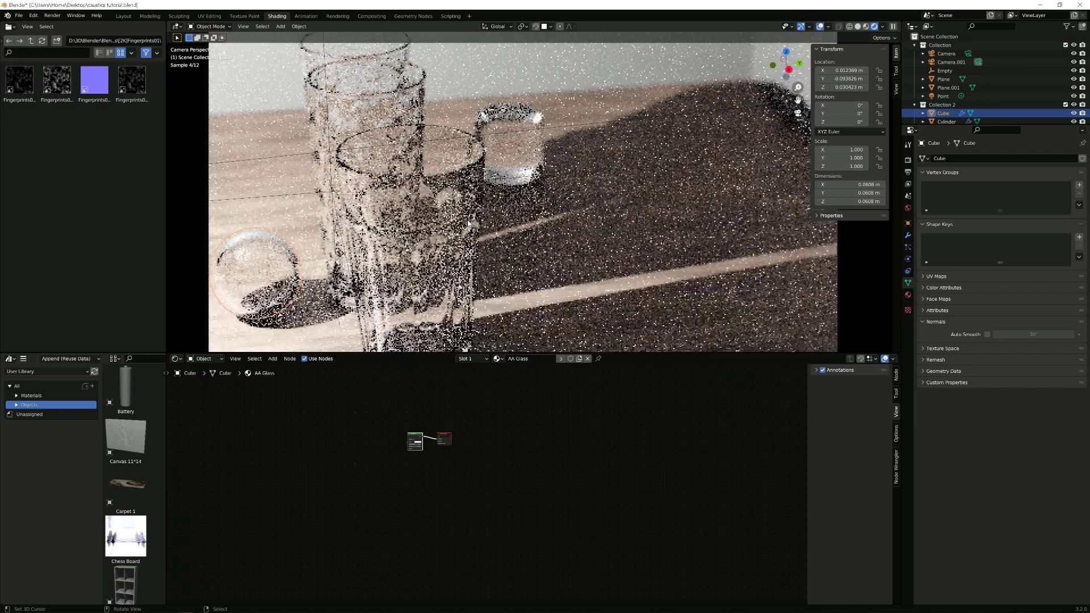
middle_click_drag(457, 259, 462, 210, "shift")
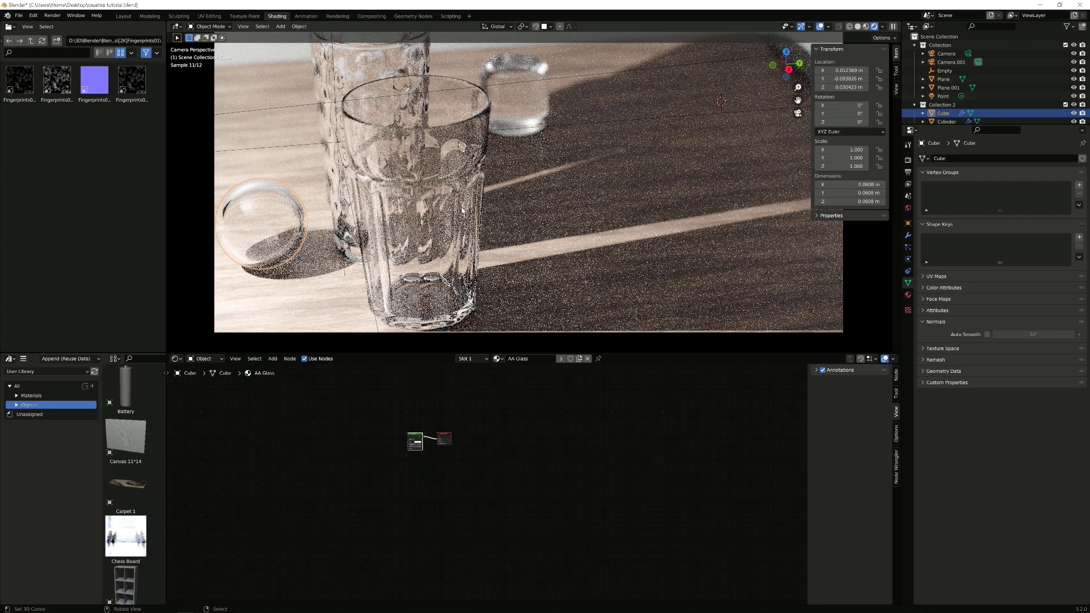
scroll(461, 210, "down", 1)
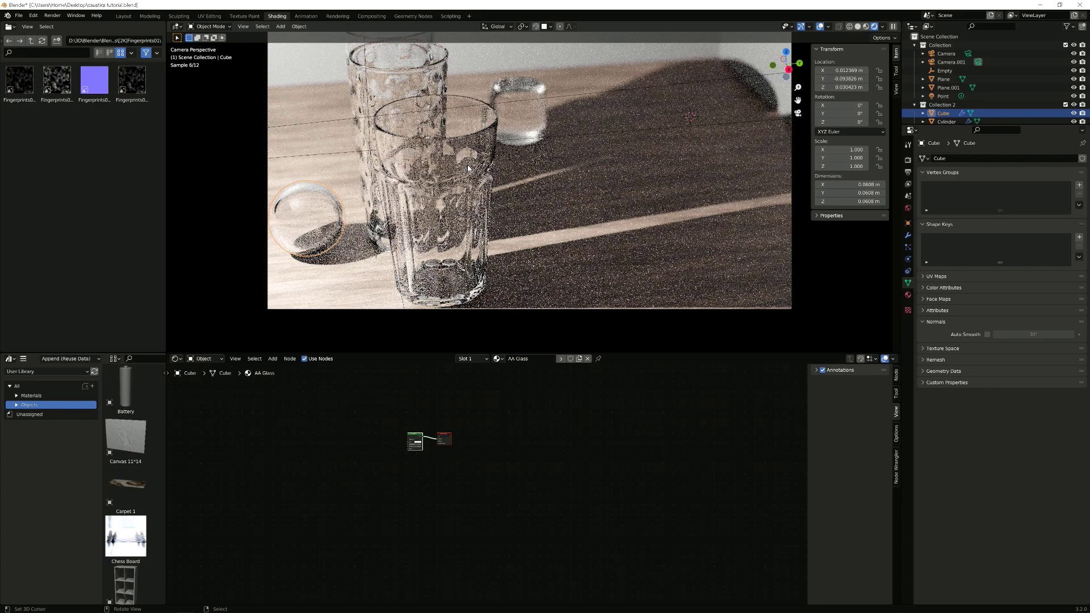
middle_click_drag(541, 83, 520, 111, "shift")
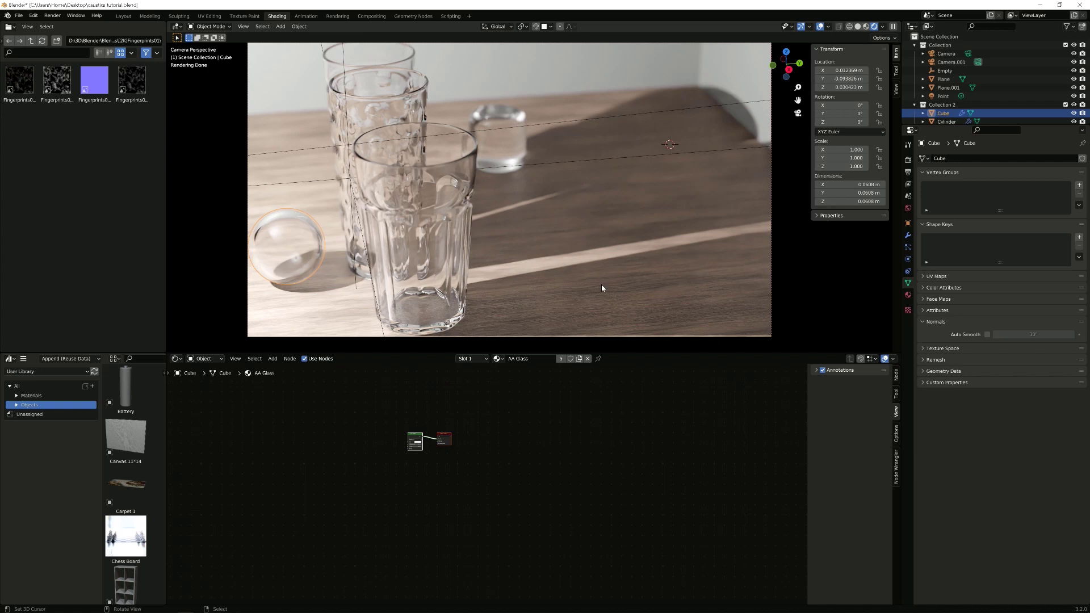
left_click(461, 196)
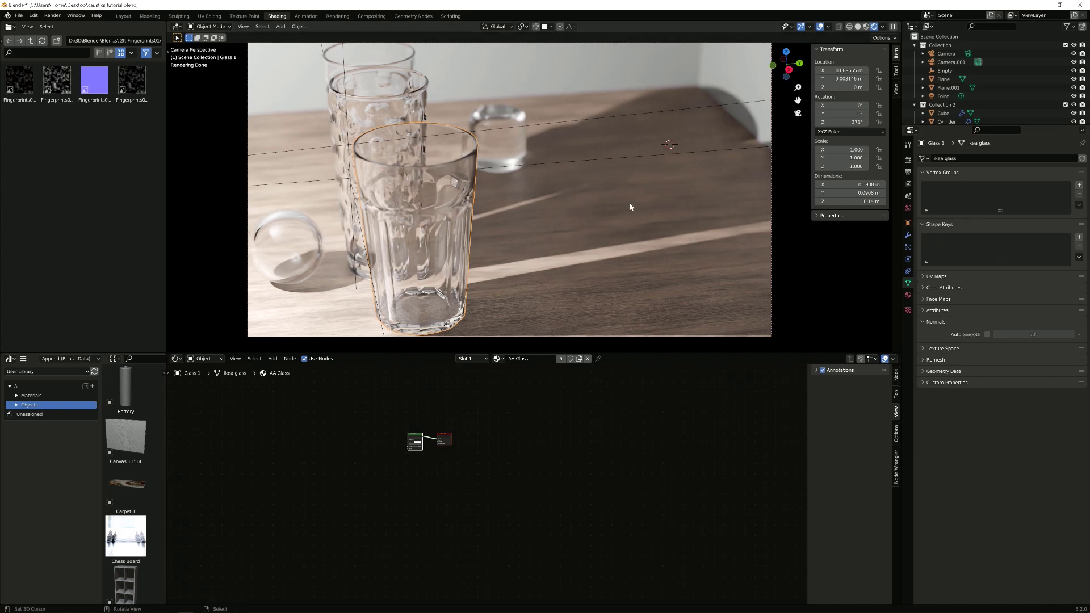
left_click(907, 225)
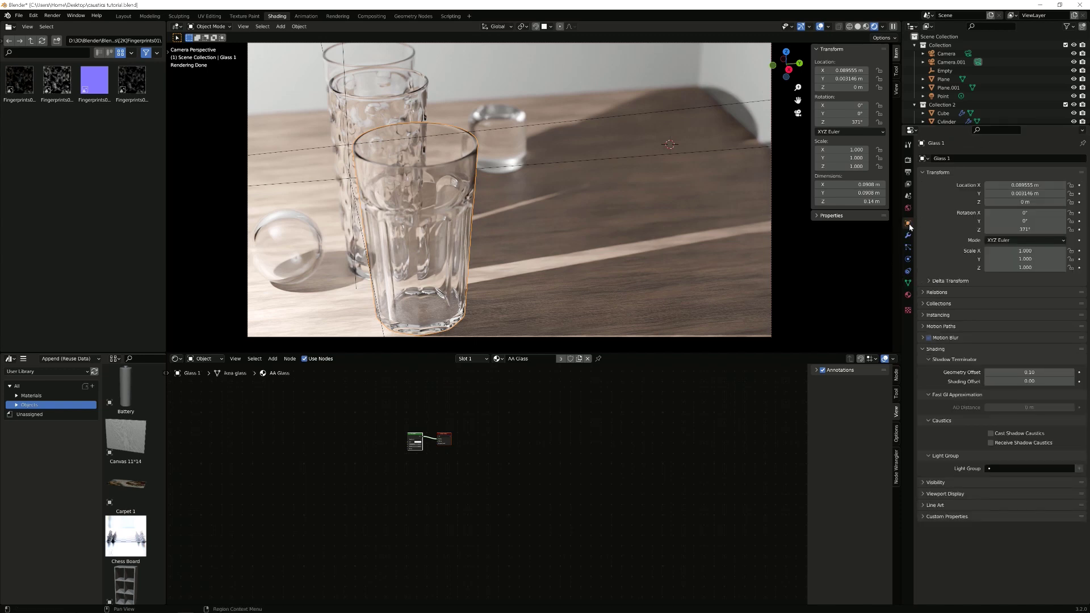
left_click(991, 434)
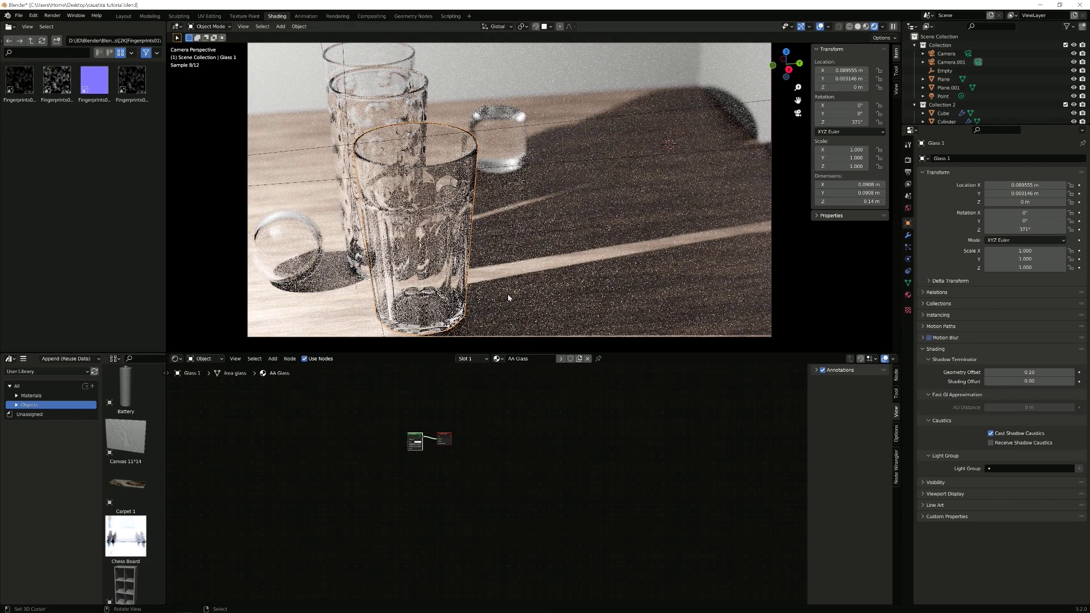
Enable Receive Shadow Caustics for the wooden tabletop plane
left_click(501, 292)
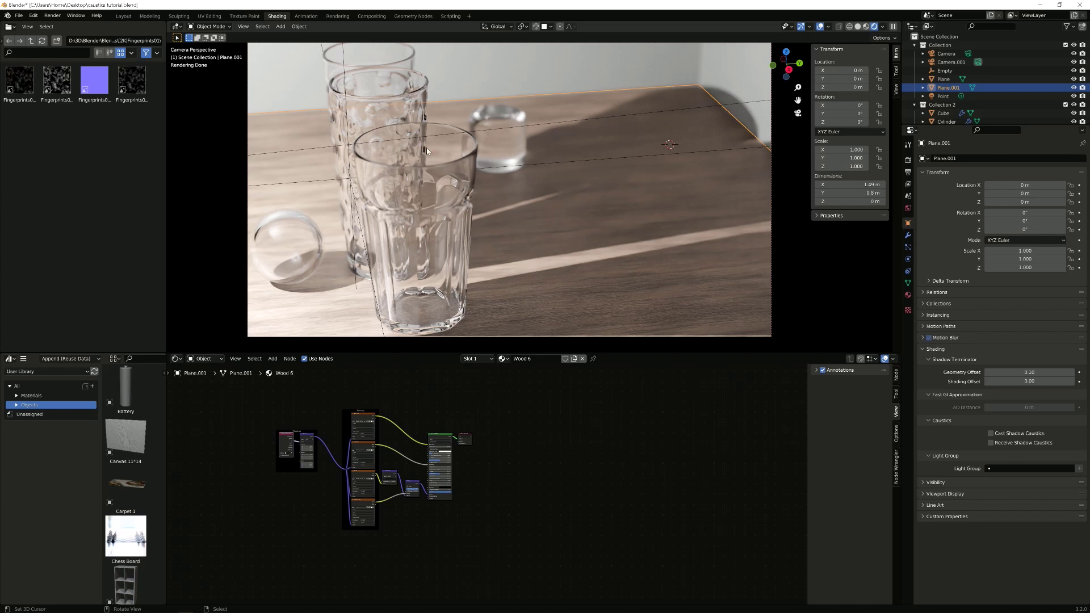
left_click(413, 110)
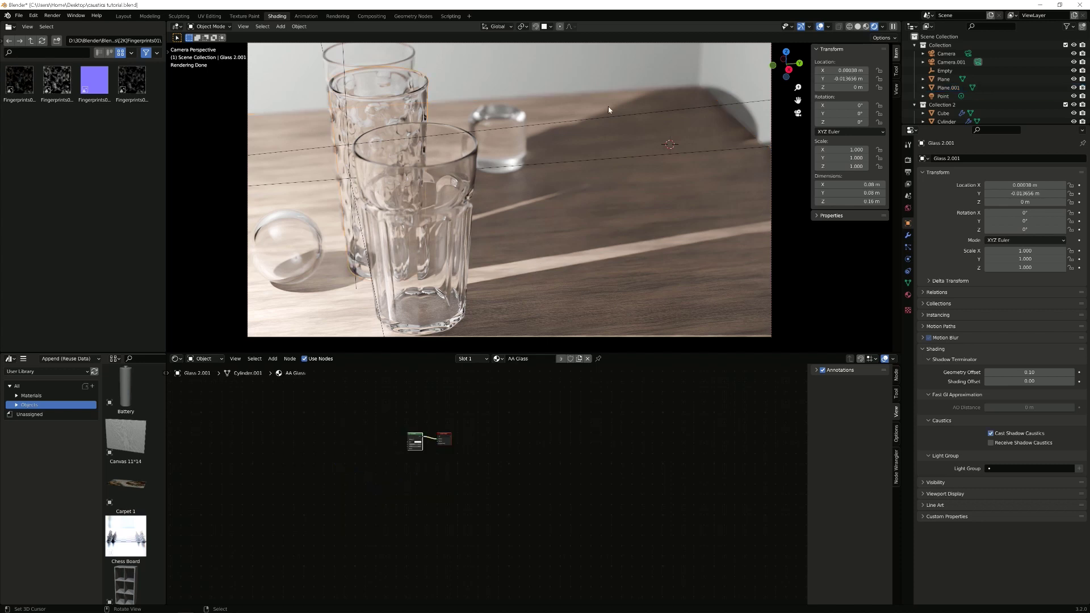
left_click(570, 213)
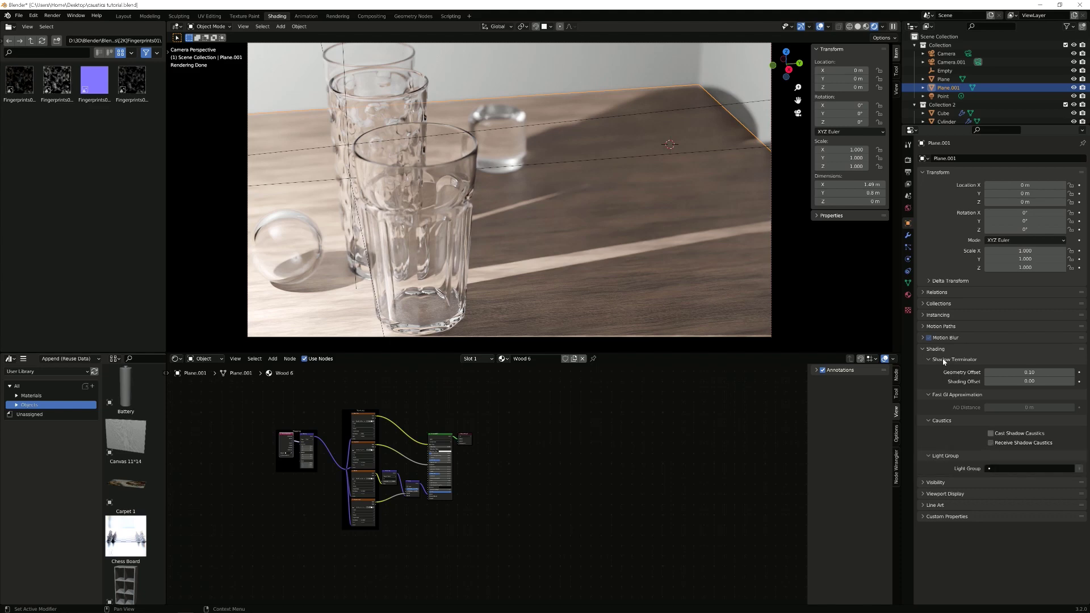
left_click(991, 442)
Examine the world's surface settings for the Shadow Caustics option
left_click(908, 209)
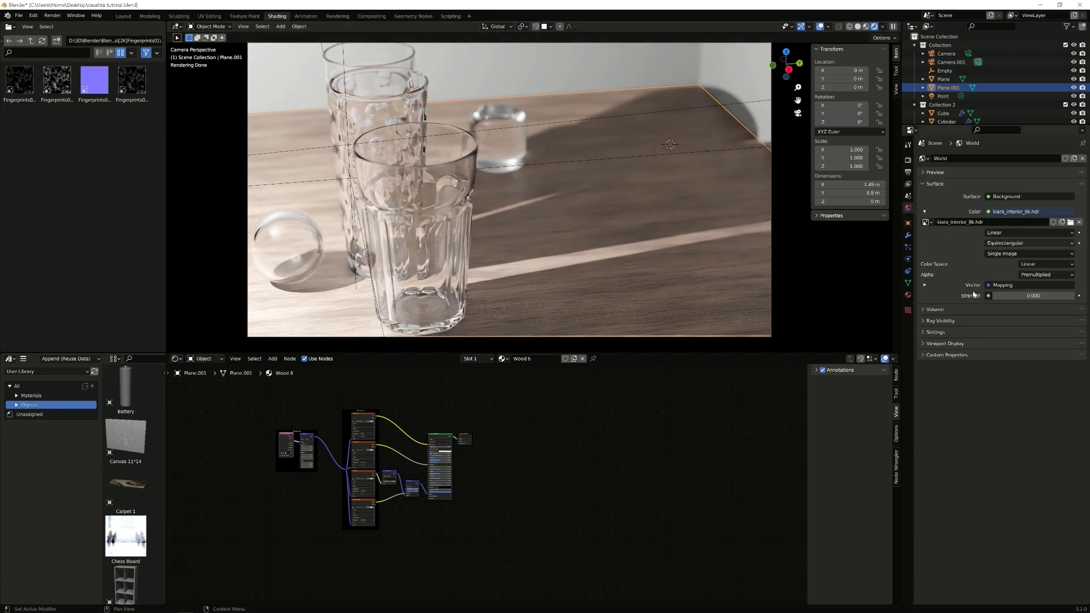
left_click(947, 335)
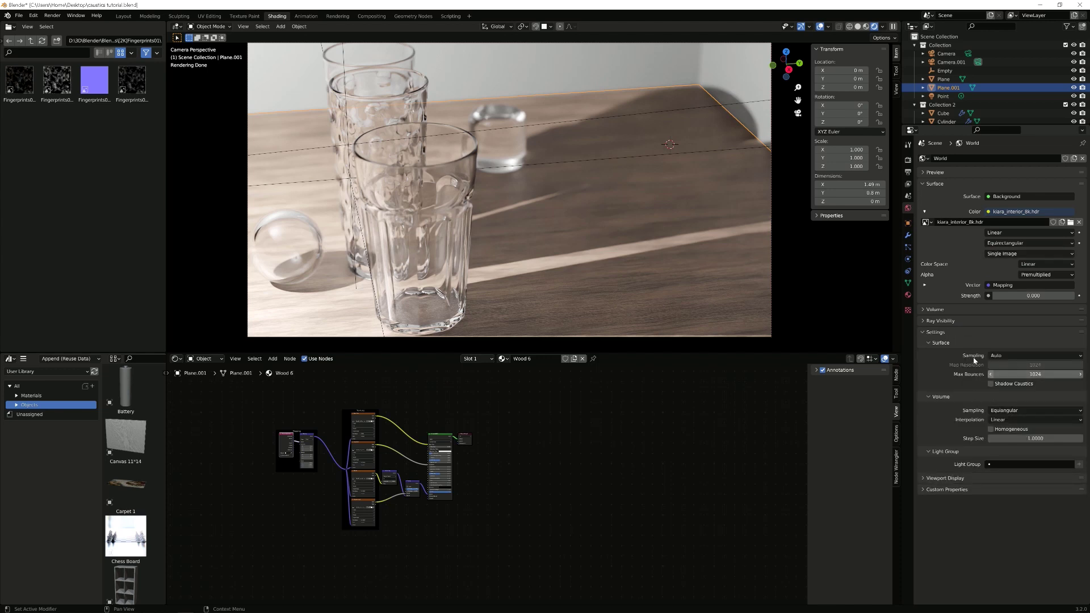
left_click(949, 333)
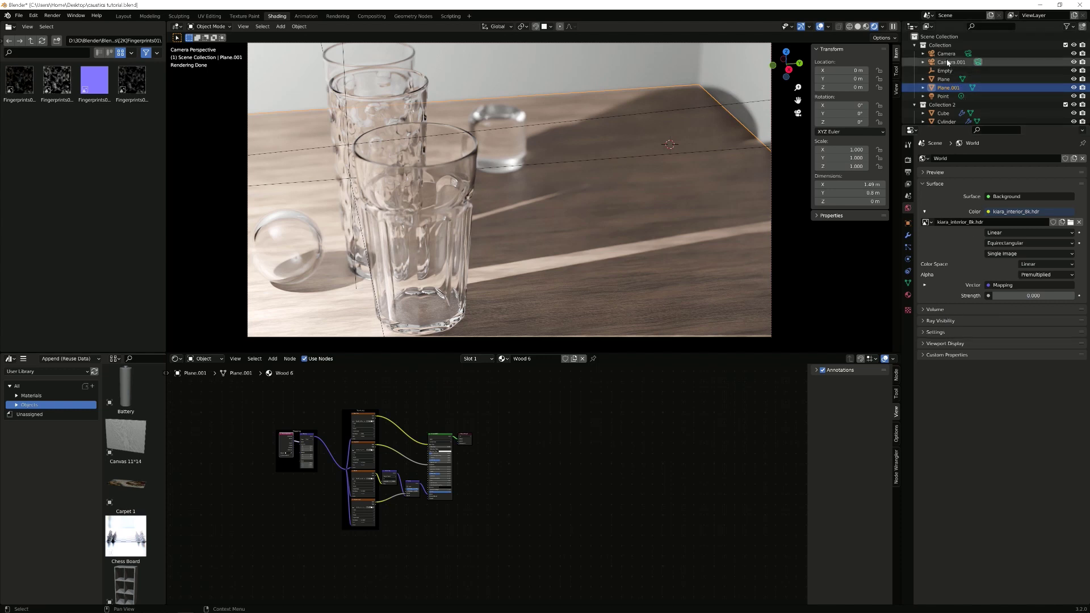
Enable Shadow Caustics on the point light
left_click(960, 96)
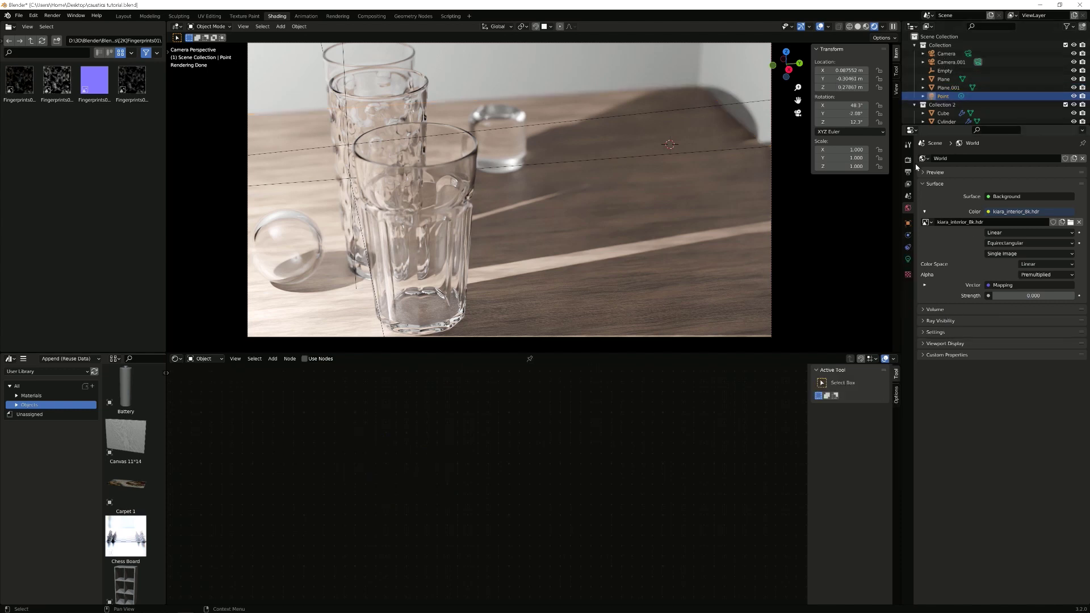
left_click(907, 260)
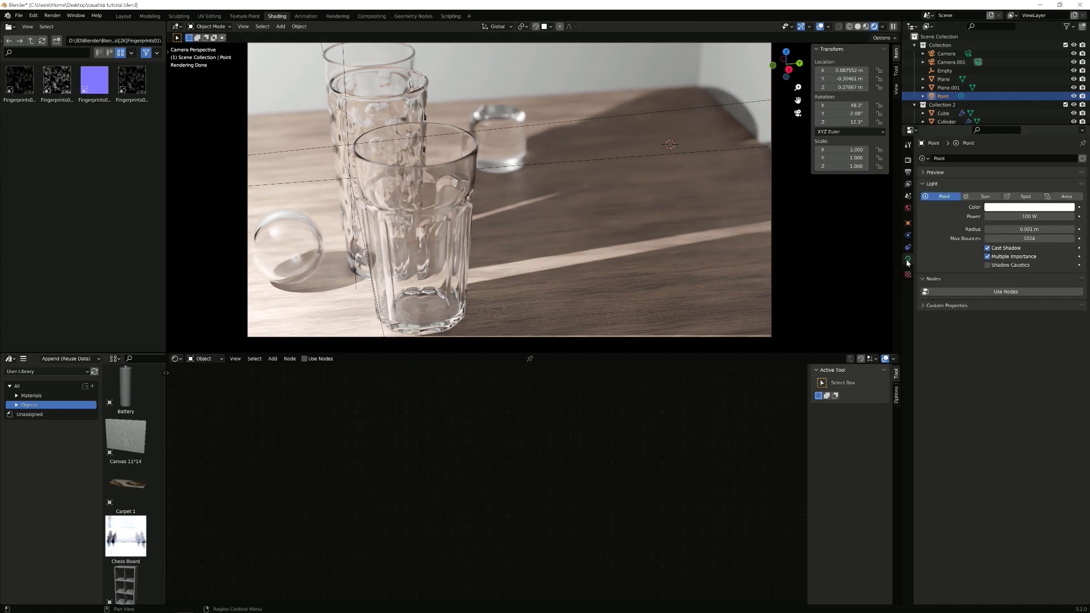
left_click(989, 265)
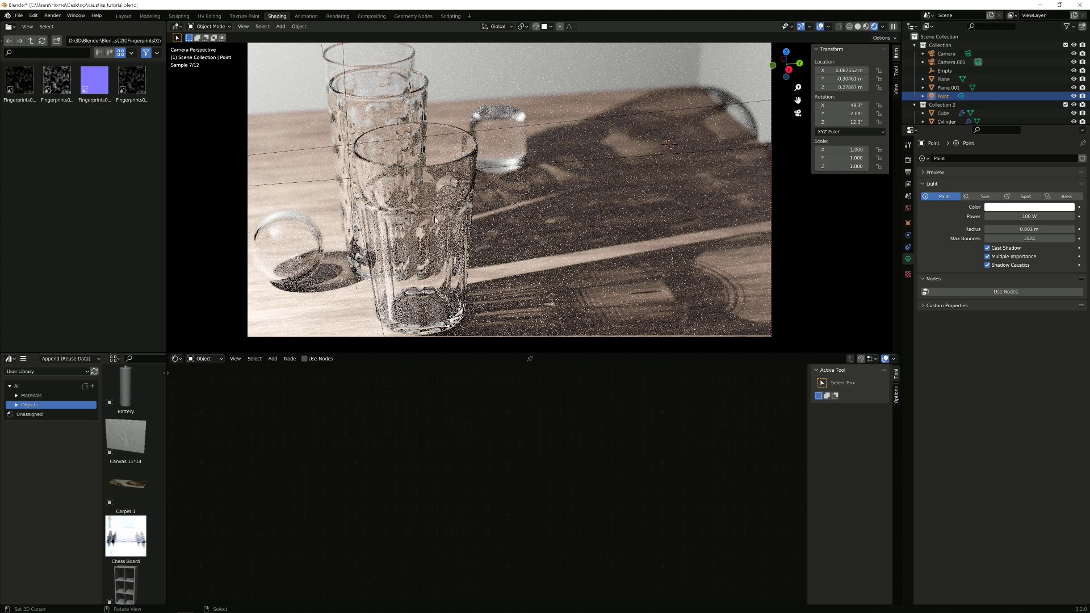
Try a saturated blue colour on the Glass BSDF of the front glass's AA Glass material
left_click(398, 213)
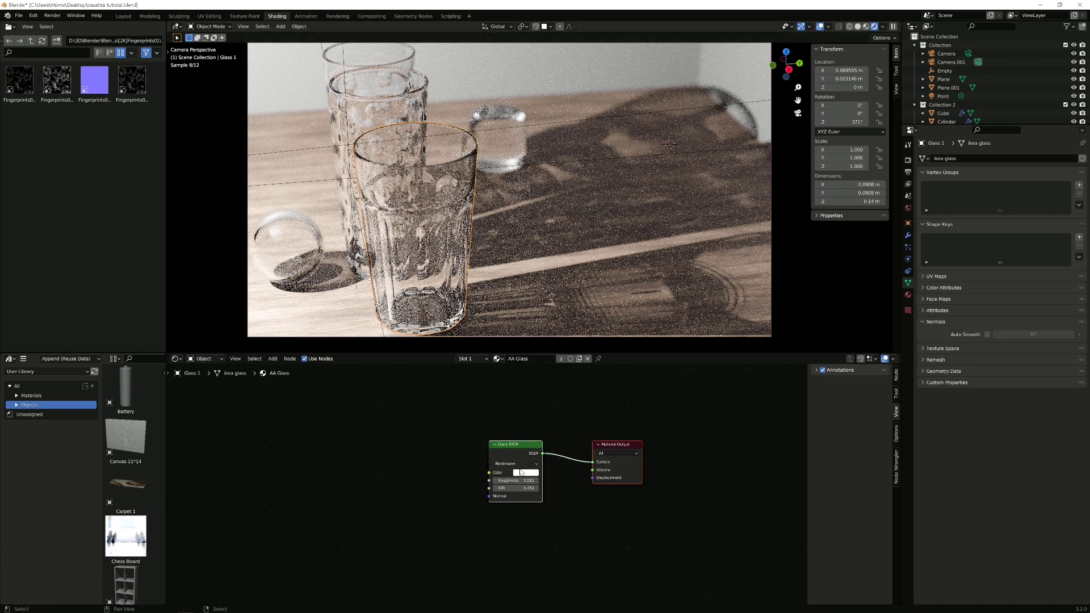
scroll(532, 475, "up", 4)
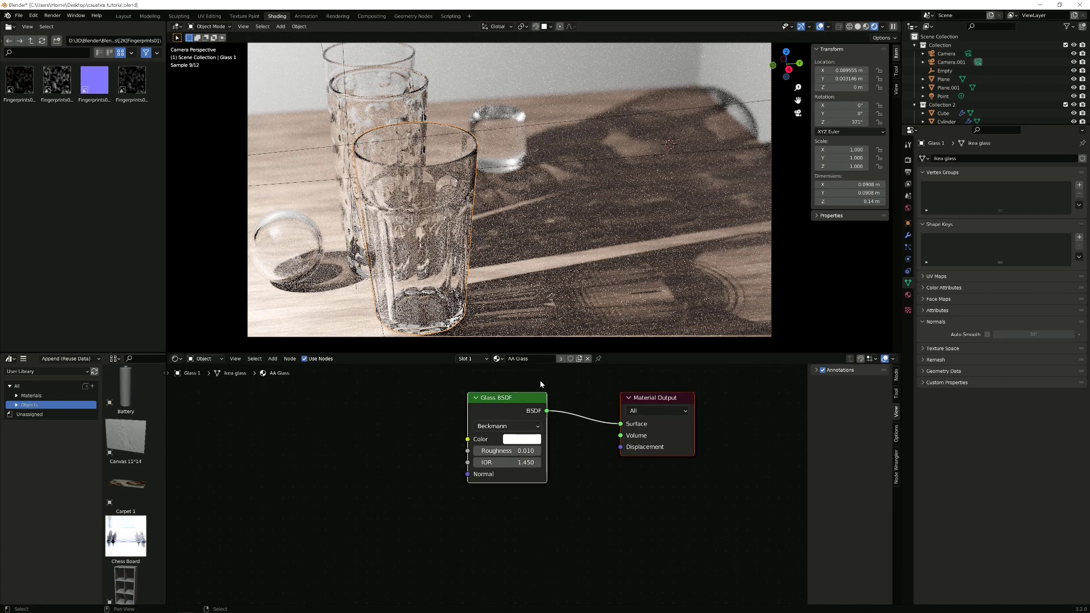
left_click(512, 441)
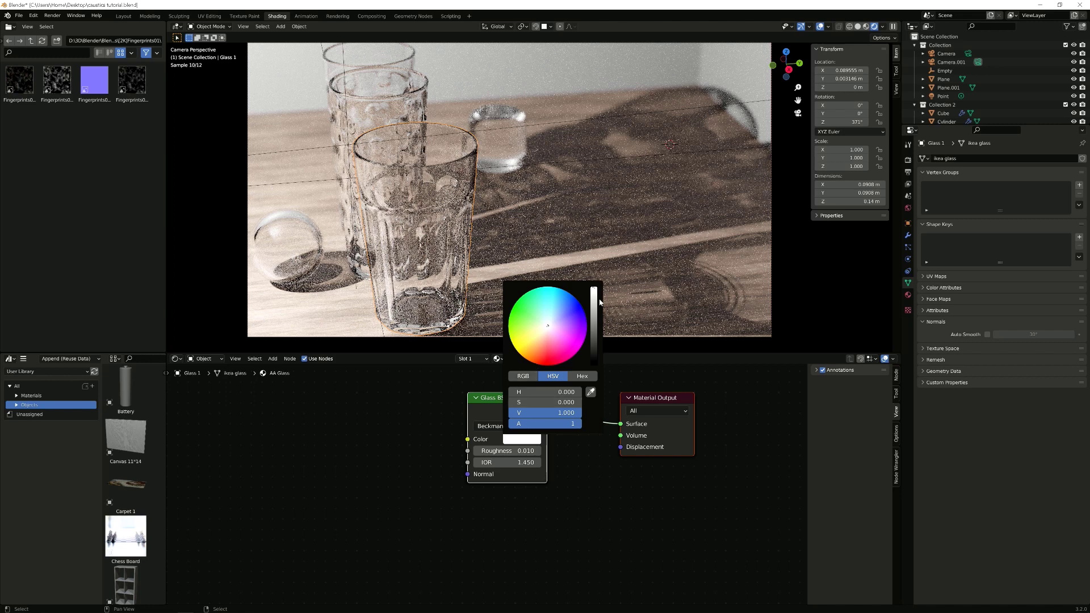
left_click(580, 310)
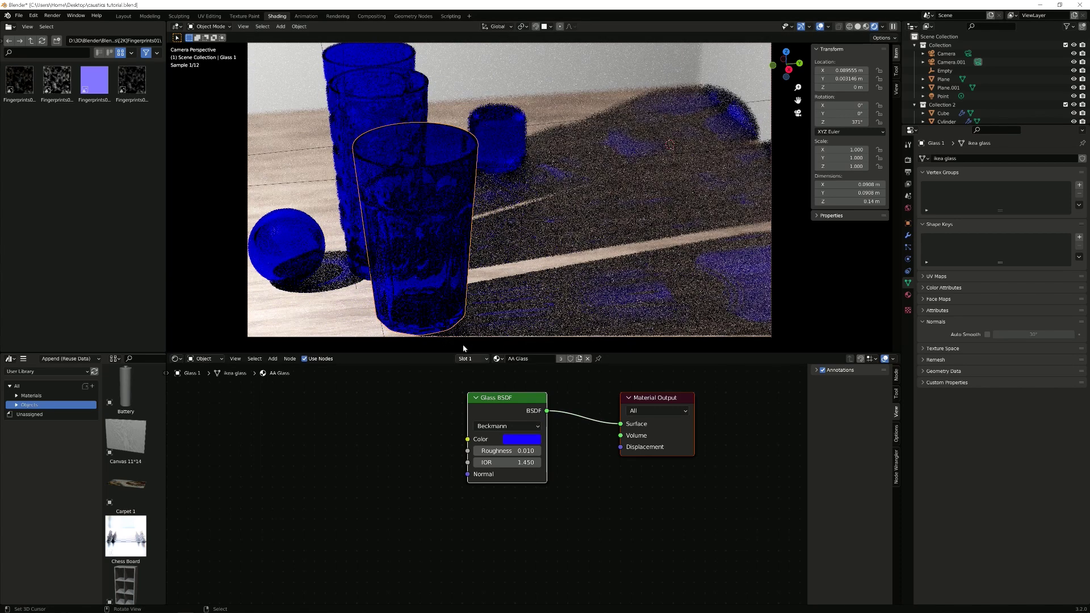
Restore the Glass BSDF colour to white
left_click(526, 449)
left_click(533, 440)
left_click_drag(565, 402, 508, 403)
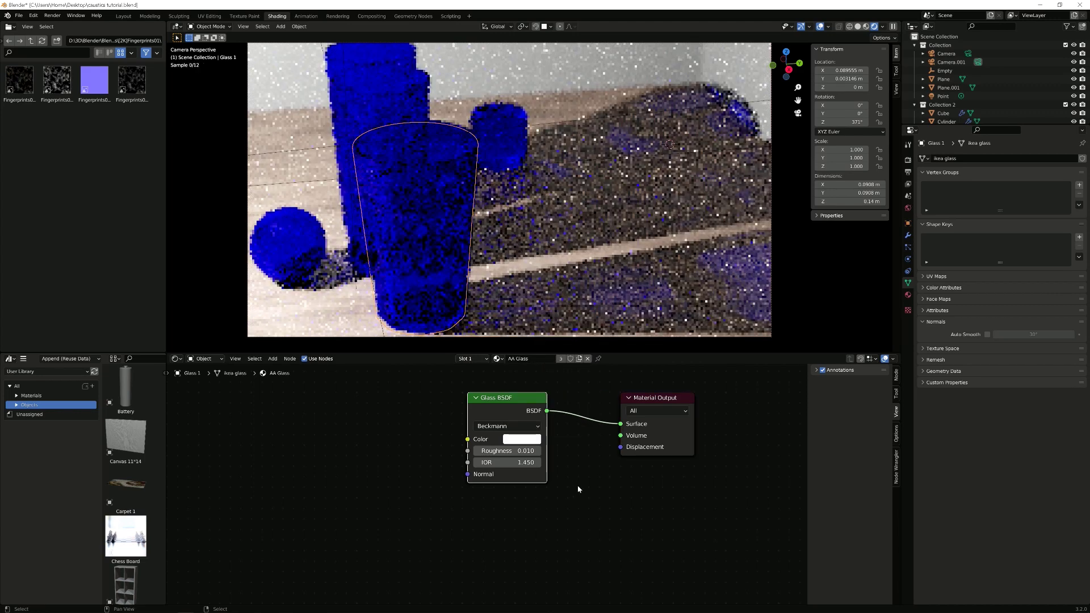
Add a Volume Absorption node below the Glass BSDF and connect it to the Material Output's Volume socket
scroll(590, 476, "down", 3)
key("shift+a")
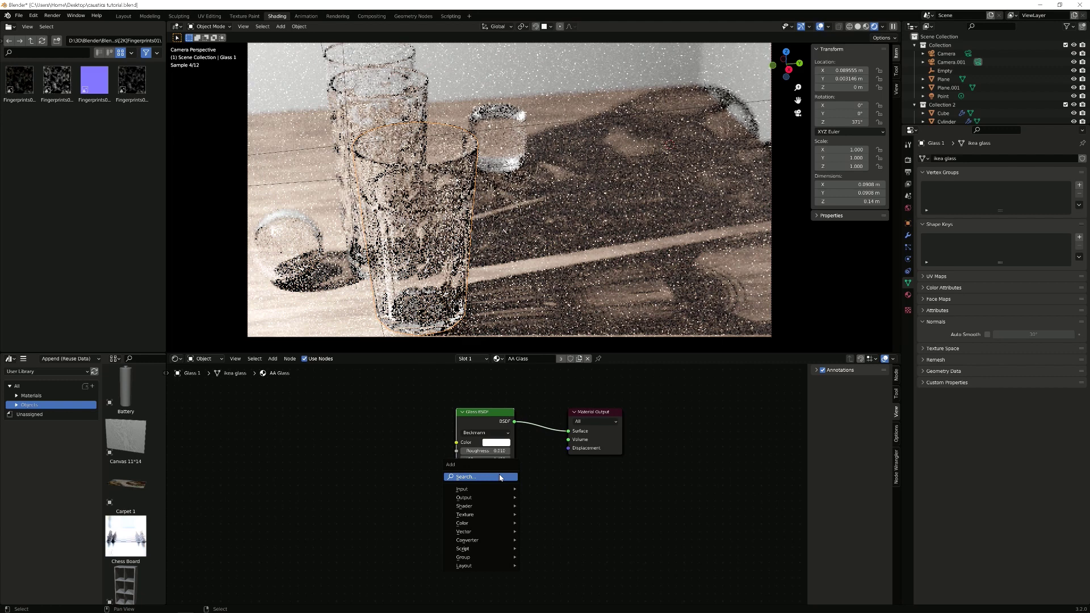
left_click(501, 477)
type("v")
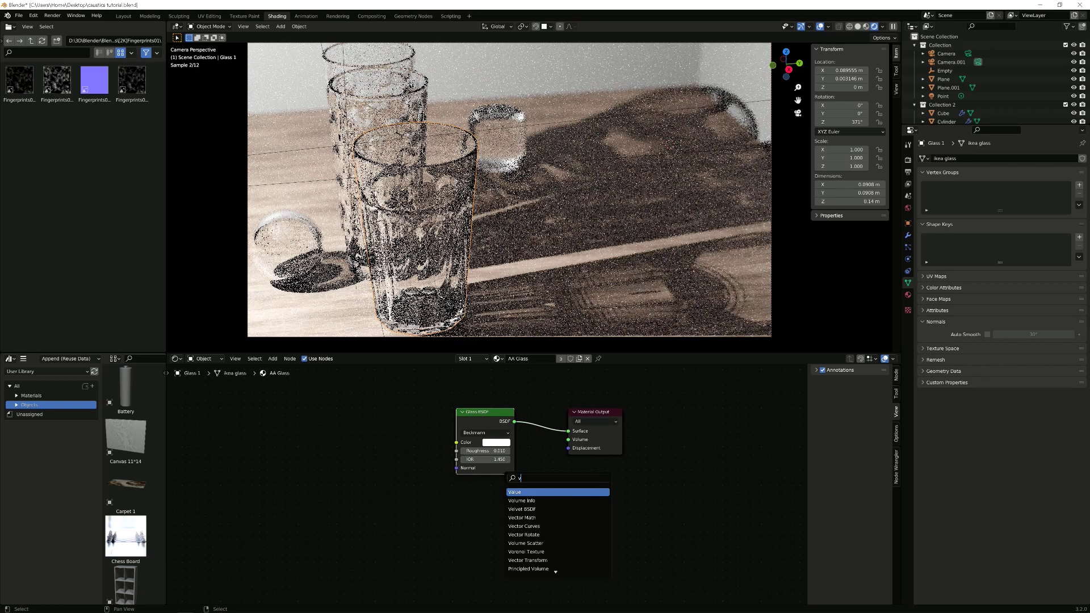
type("ol")
left_click(529, 518)
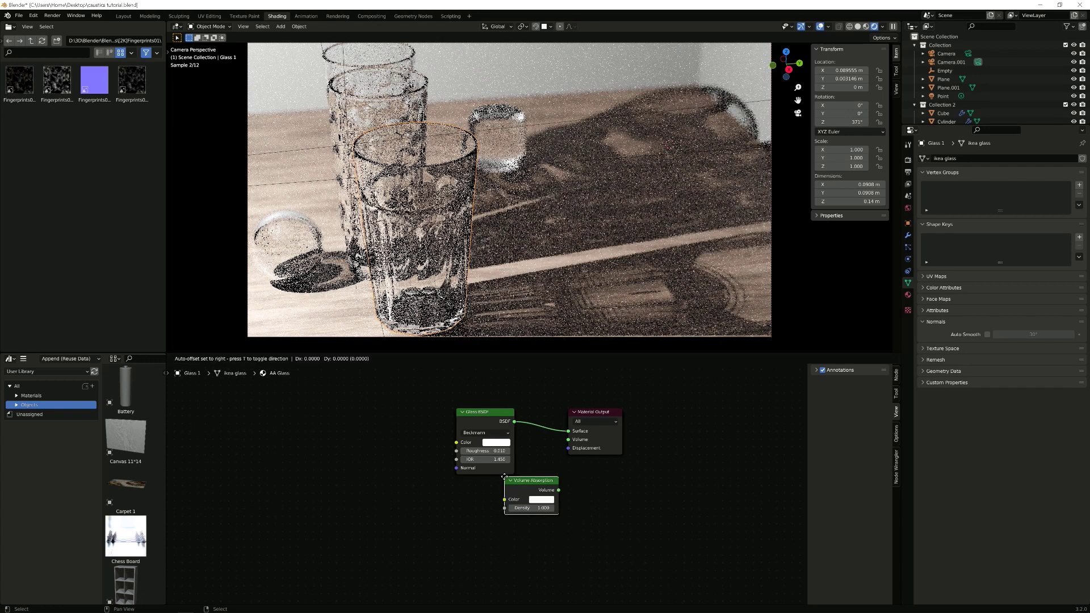
left_click(483, 497)
left_click_drag(508, 493, 565, 454)
Set the Volume Absorption colour to saturated blue and its density to 5000
left_click(491, 504)
left_click_drag(510, 420, 529, 398)
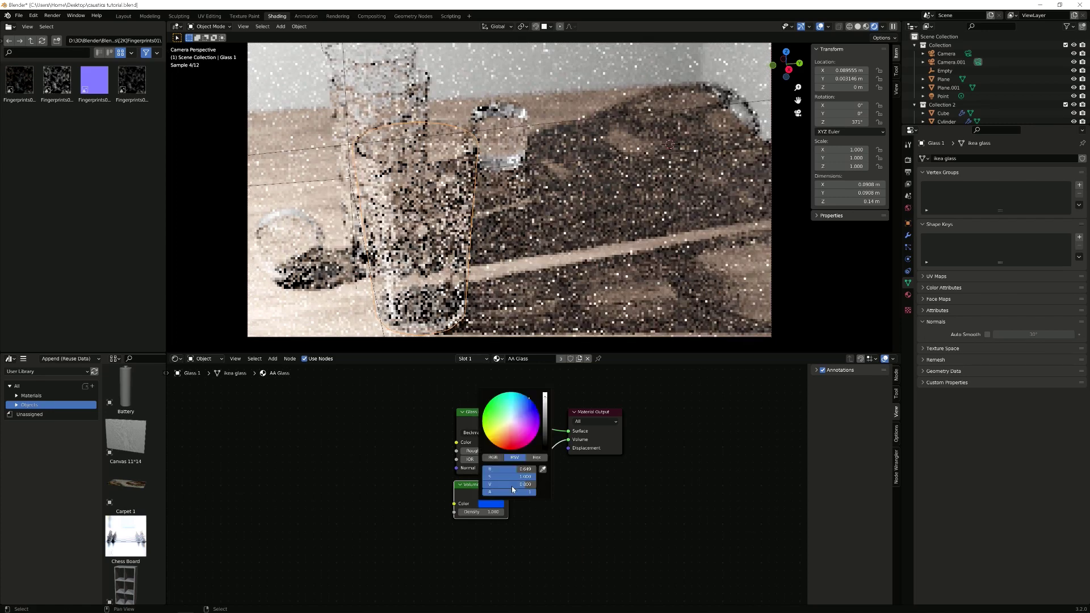
left_click(477, 512)
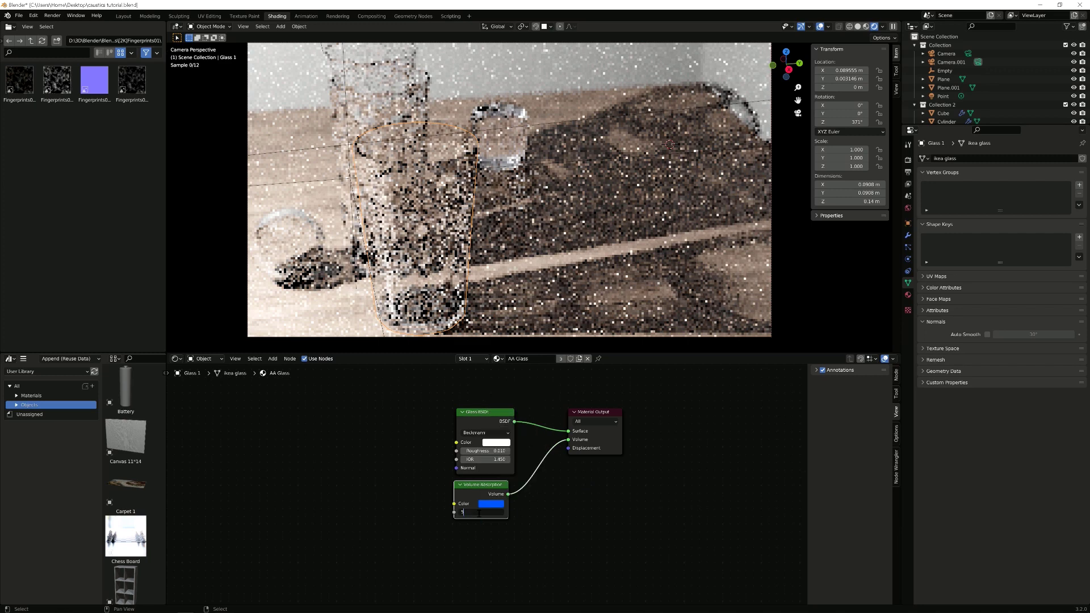
type("5000")
key("Return")
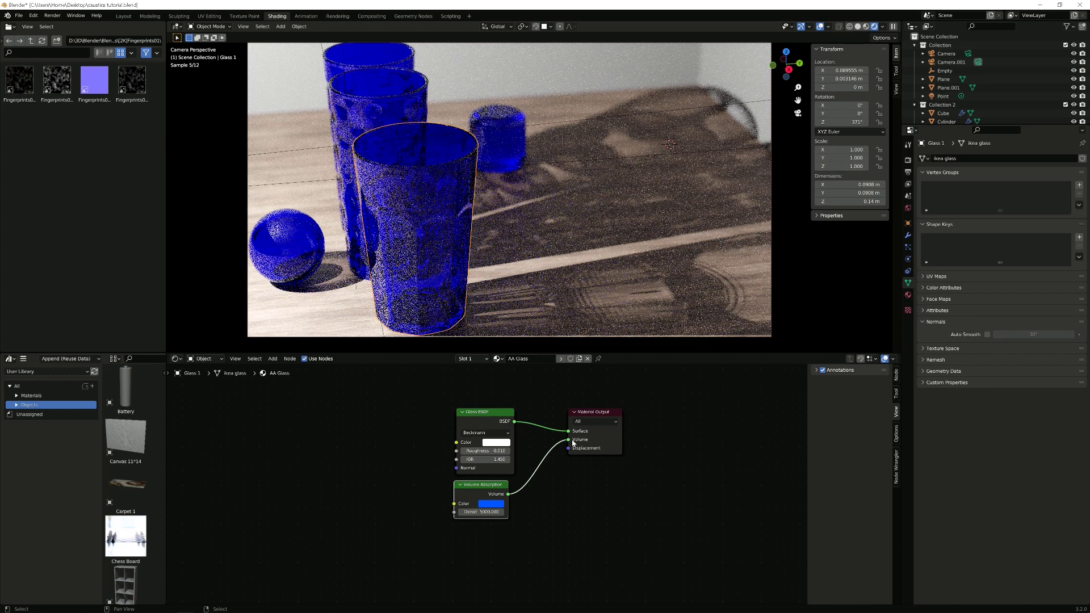
Disconnect the Volume Absorption node from the Material Output and delete it
left_click_drag(573, 441, 499, 485)
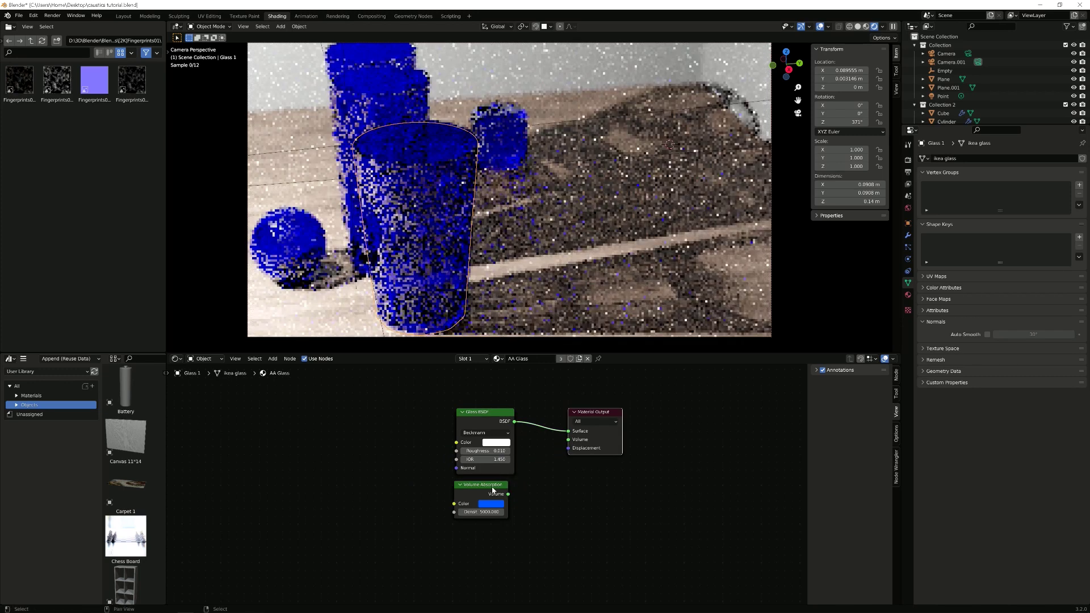
key("x")
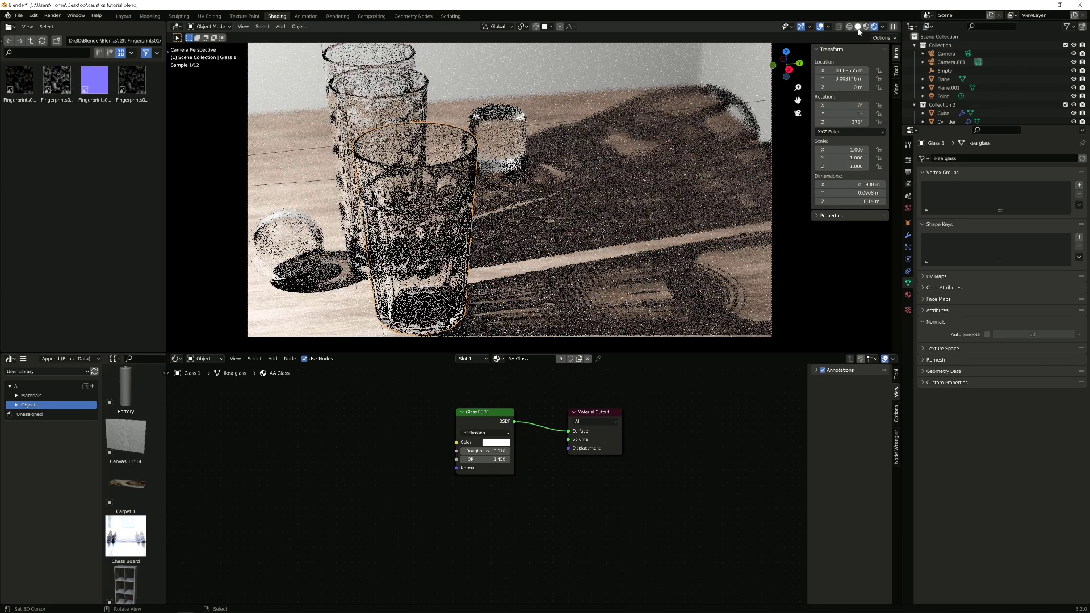
Switch the viewport to solid shading and hide the plane that covers the glasses
left_click(857, 26)
mouse_move(536, 170)
middle_mouse_down()
mouse_move(544, 194)
mouse_move(568, 197)
middle_mouse_up()
scroll(568, 196, "down", 2)
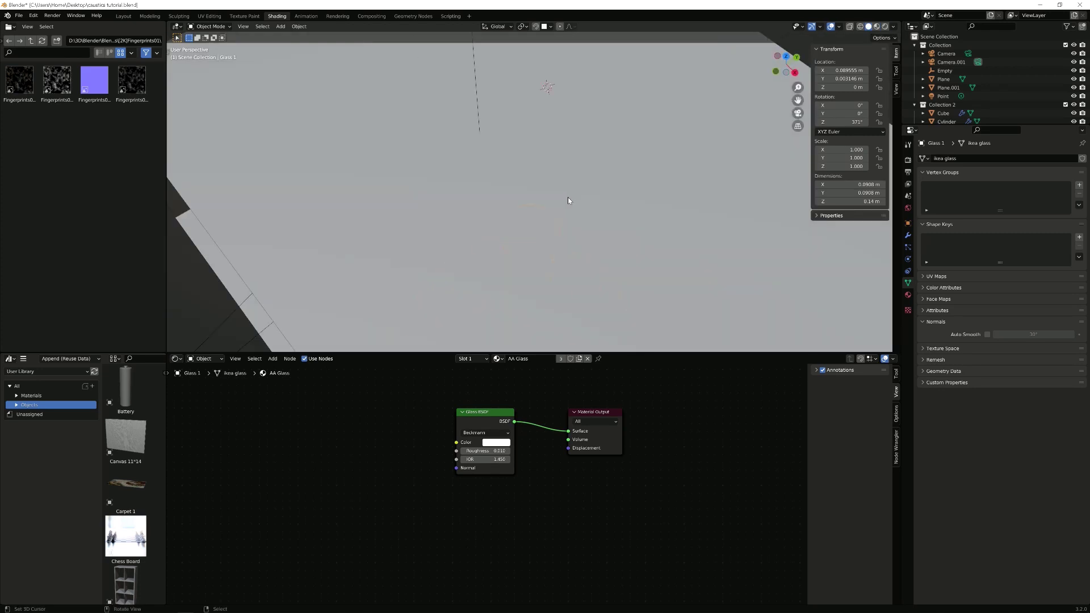
left_click(568, 197)
scroll(567, 196, "down", 5)
Open the front glass in Edit Mode with face selection, looking down into its interior
left_click(528, 256)
scroll(530, 264, "up", 4)
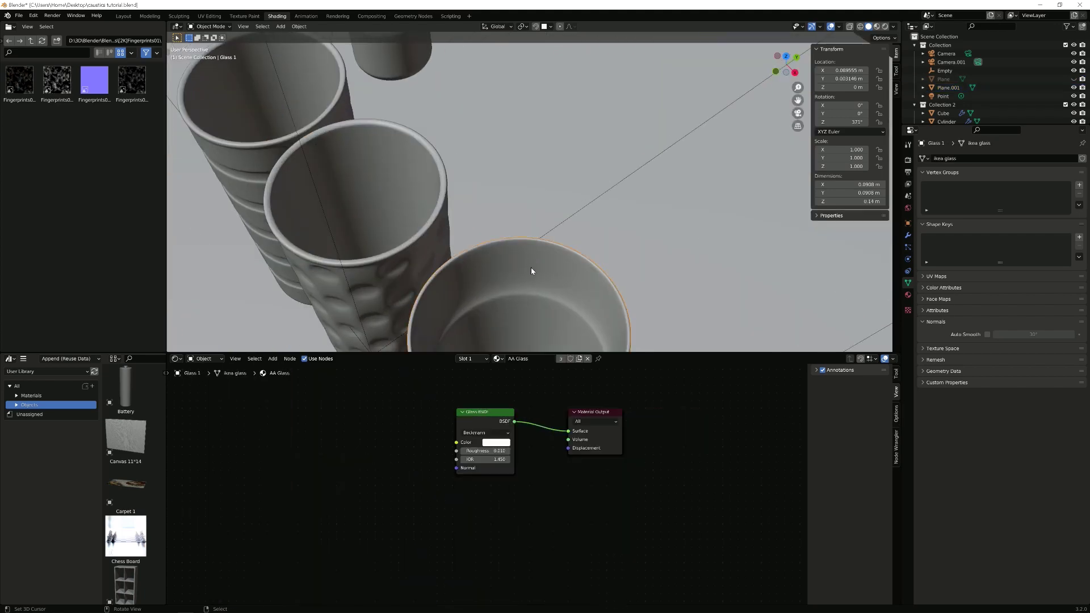
key("Tab")
scroll(546, 244, "up", 4)
middle_click_drag(547, 224, 554, 187)
scroll(542, 239, "up", 3)
key("3")
Select the centre of the glass's inner base and grow the selection partway up the inner wall
right_click(539, 261)
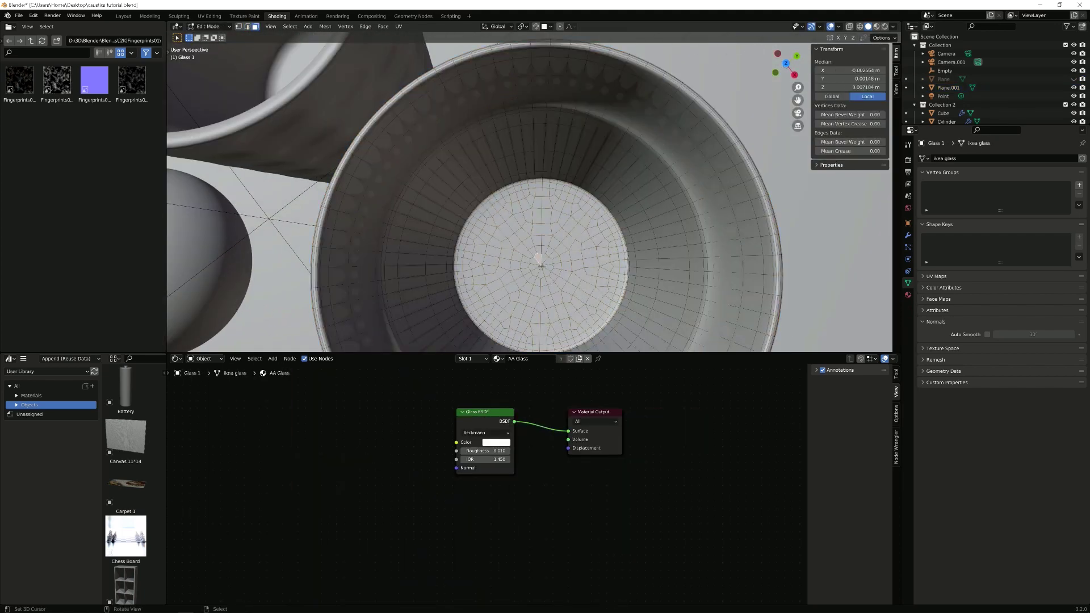
right_click(541, 265, "ctrl")
right_click(541, 265)
key("ctrl+KP_Add")
key("ctrl+KP_Add")
key("ctrl+KP_Add")
key("ctrl+KP_Add")
key("ctrl+KP_Add")
key("ctrl+KP_Add")
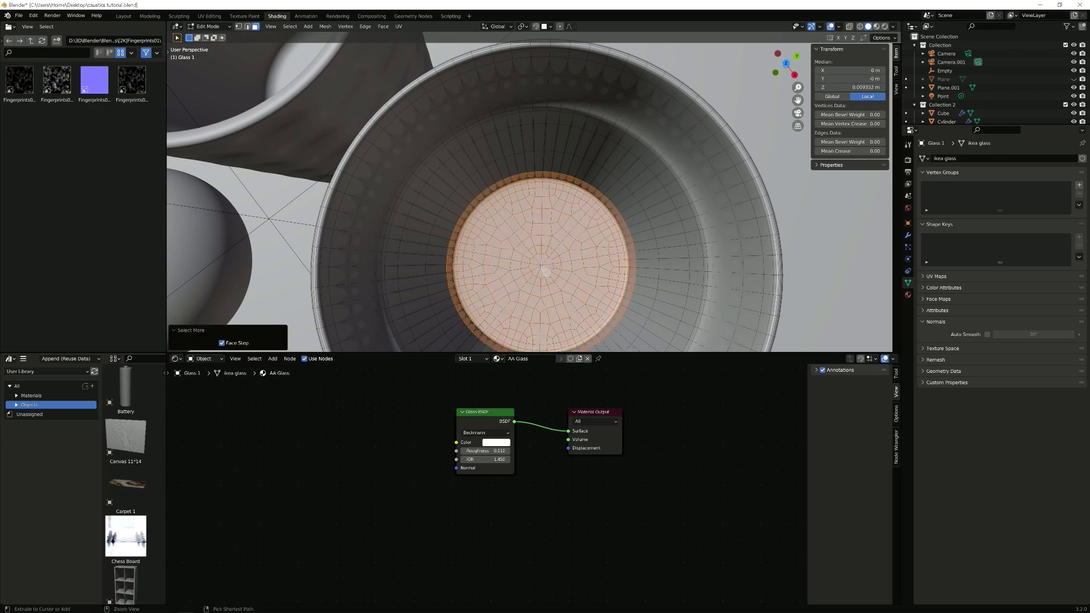
scroll(542, 268, "down", 5)
middle_click_drag(542, 268, 550, 221)
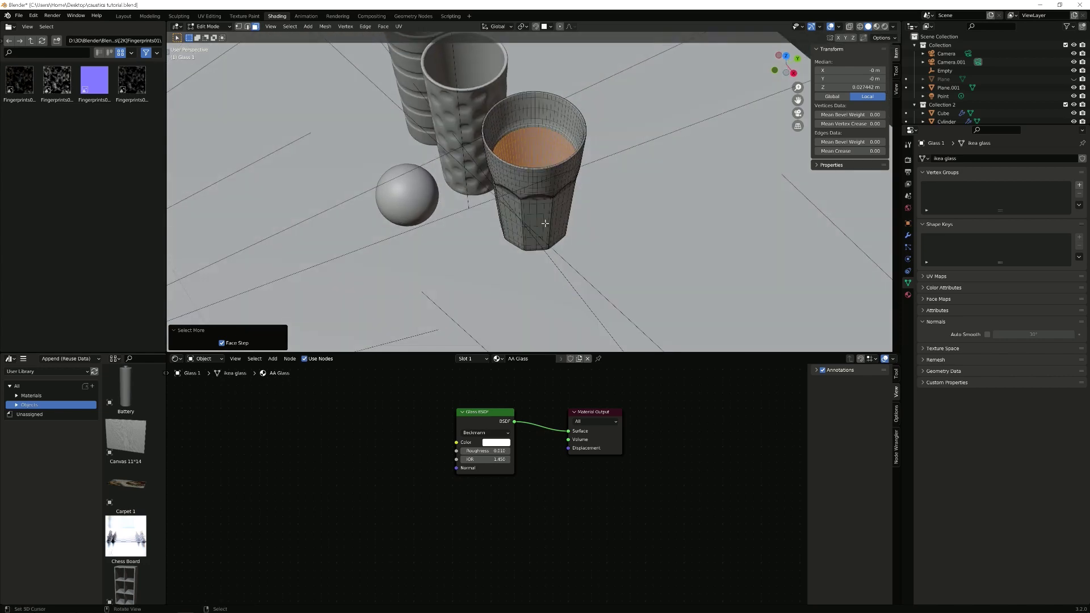
Duplicate the selected inner faces in place and separate the copy into its own object, ending in Object Mode
key("shift+d")
right_click(550, 219)
key("p")
left_click(550, 218)
key("Tab")
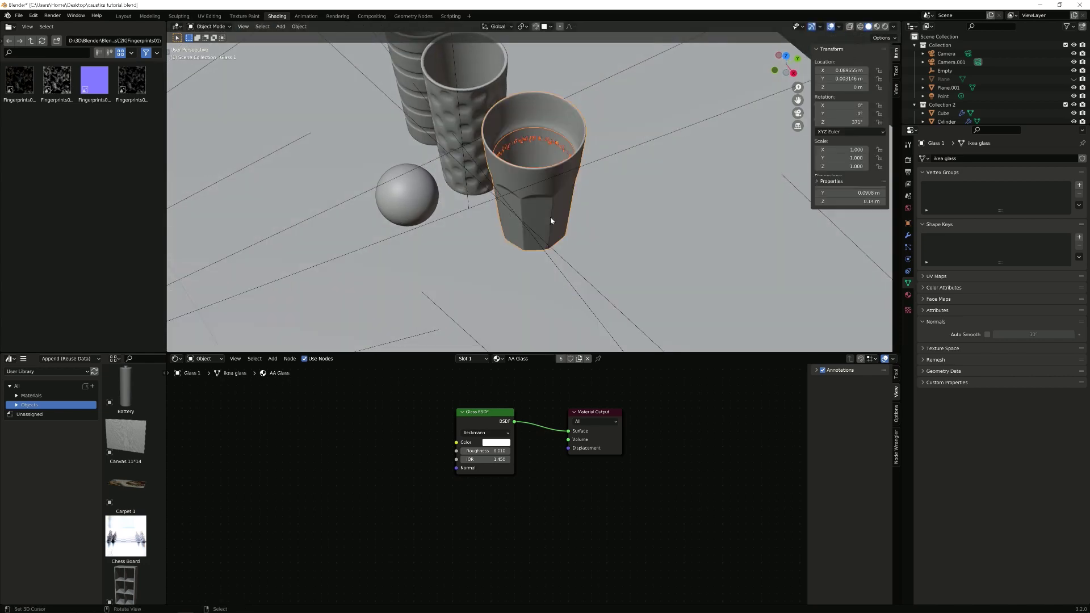
Open the separated liquid mesh inside the front glass in Edit Mode and select its open top edge loop
left_click(541, 147)
key("Tab")
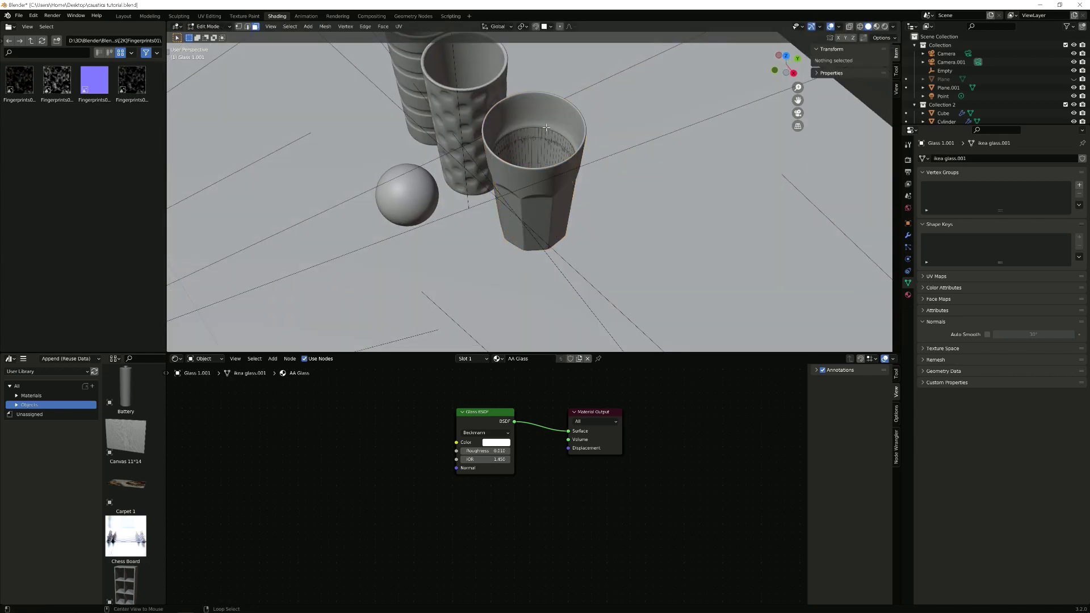
key("a")
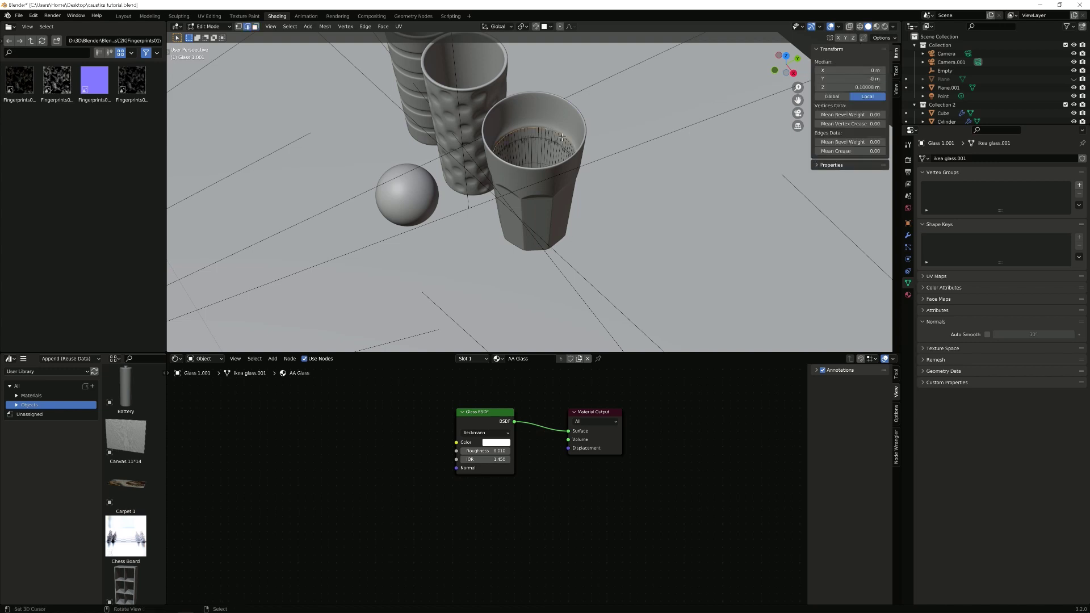
scroll(561, 137, "up", 4)
middle_click_drag(592, 142, 593, 155)
scroll(623, 146, "down", 1)
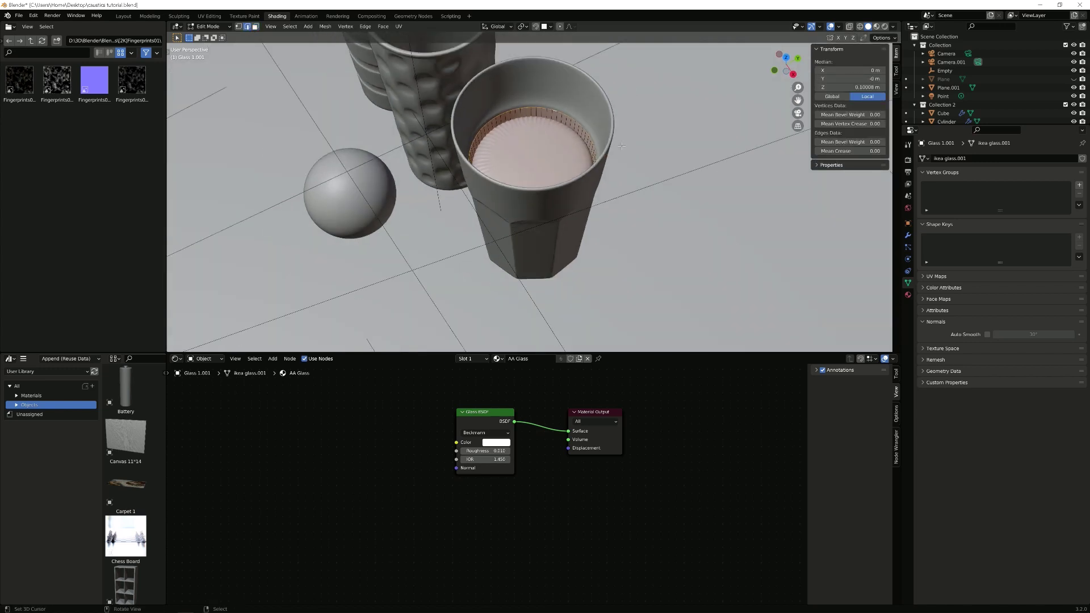
Fill the liquid mesh's top opening with a face and inset it about 0.0023 m, ending in Object Mode
key("i")
left_click(618, 146)
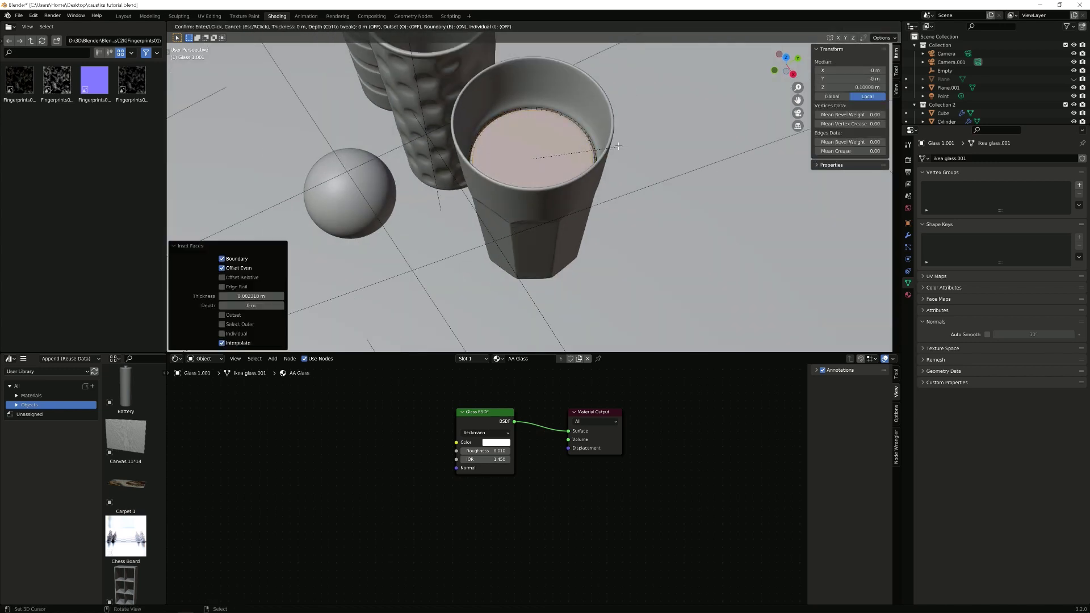
key("a")
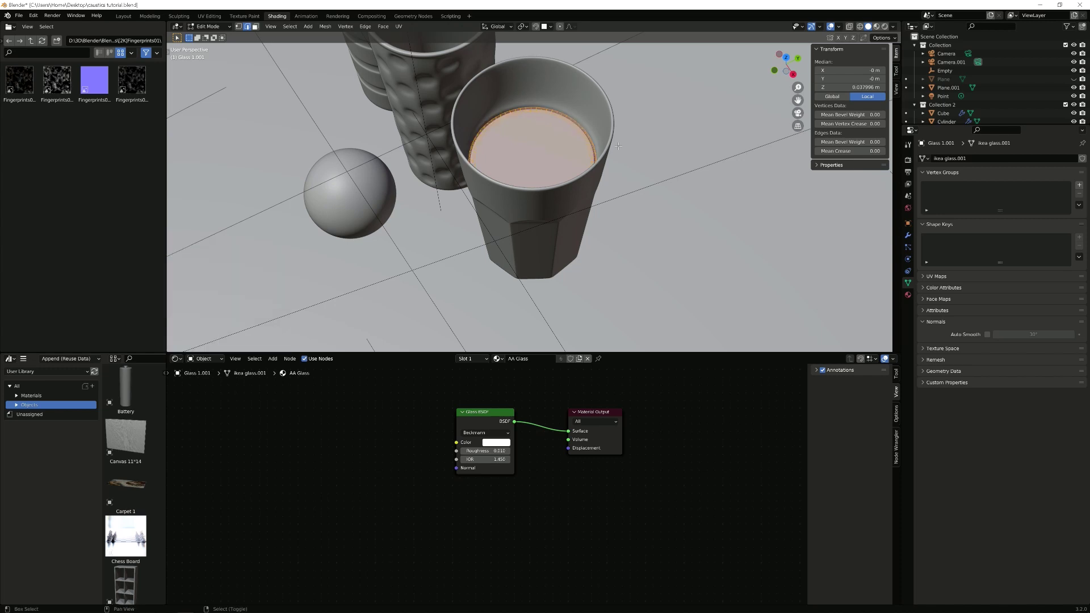
key("Tab")
Check the liquid mesh's face orientation with the overlay and turn the overlay off again
left_click(838, 26)
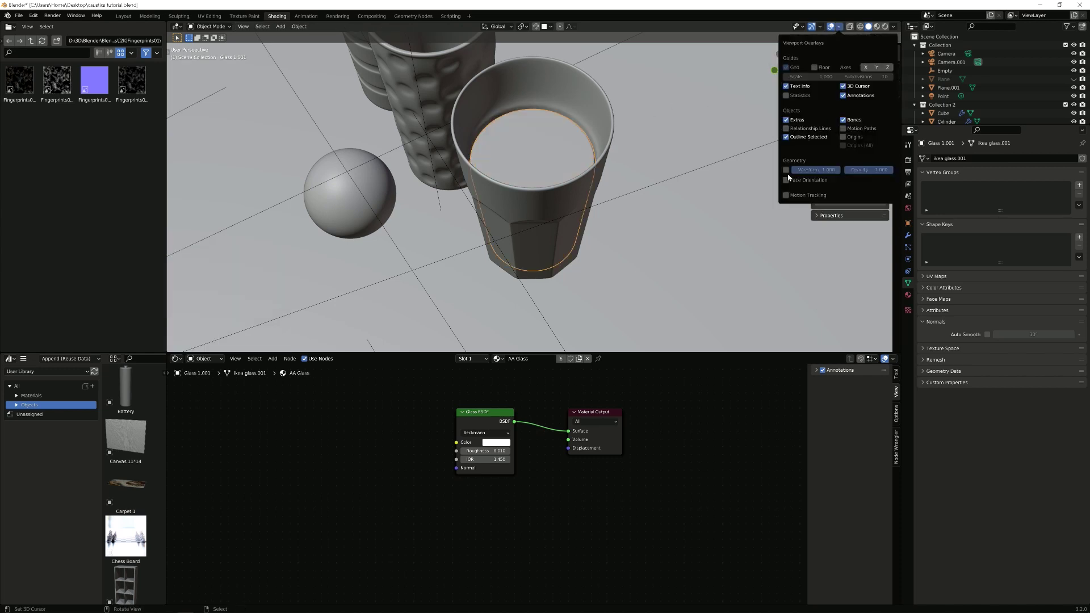
left_click(790, 180)
left_click(790, 179)
scroll(599, 213, "down", 4)
Select the ground plane under the glasses and display the Face Orientation overlay in Object Mode
right_click(598, 214)
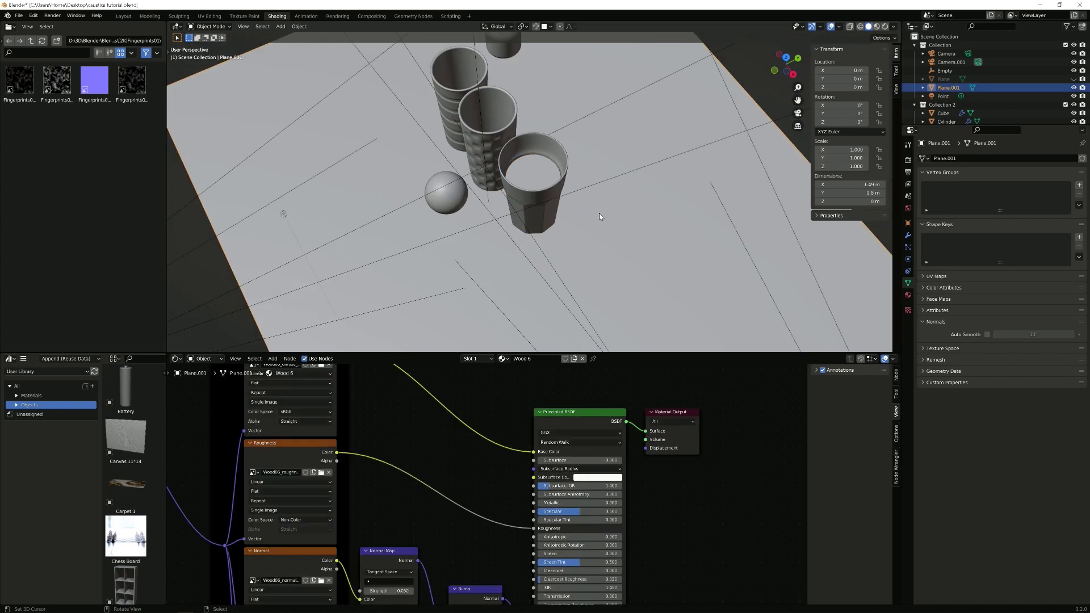
key("Tab")
middle_click_drag(598, 213, 605, 189)
left_click(839, 27)
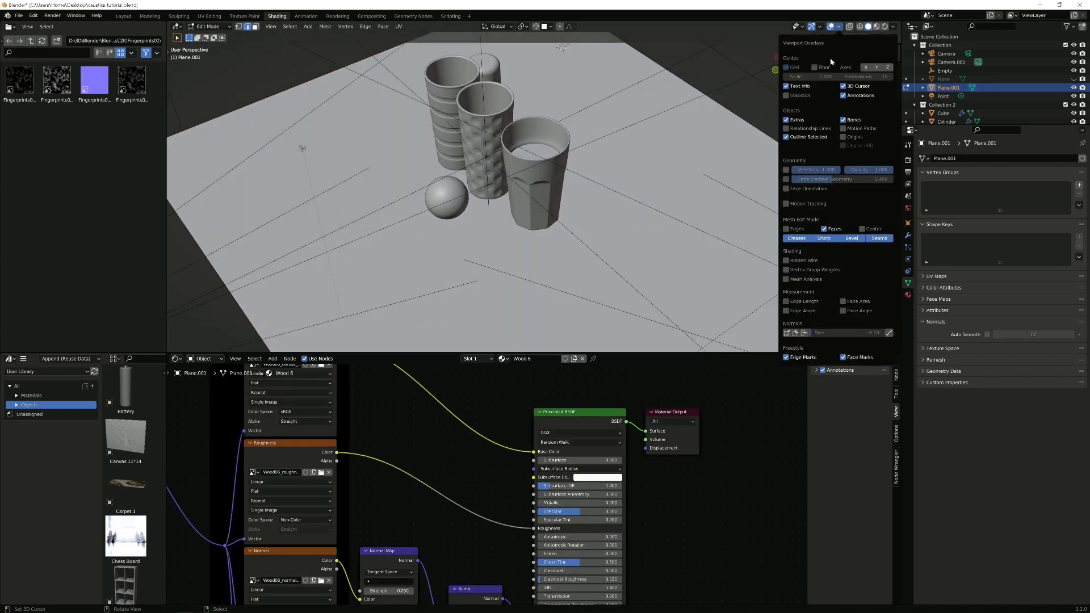
key("Tab")
key("n")
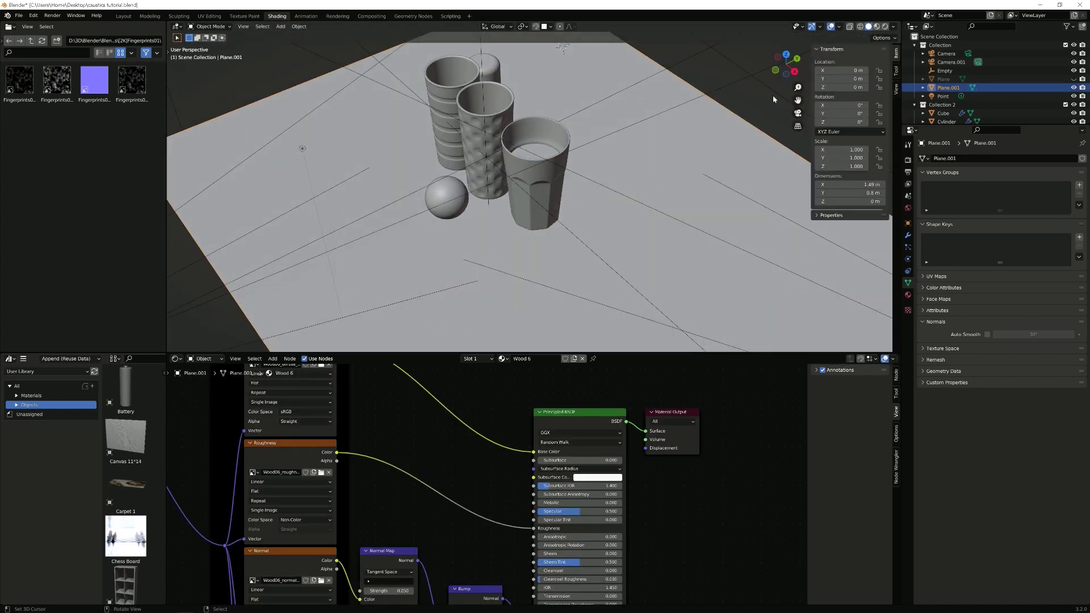
left_click(838, 26)
left_click(791, 180)
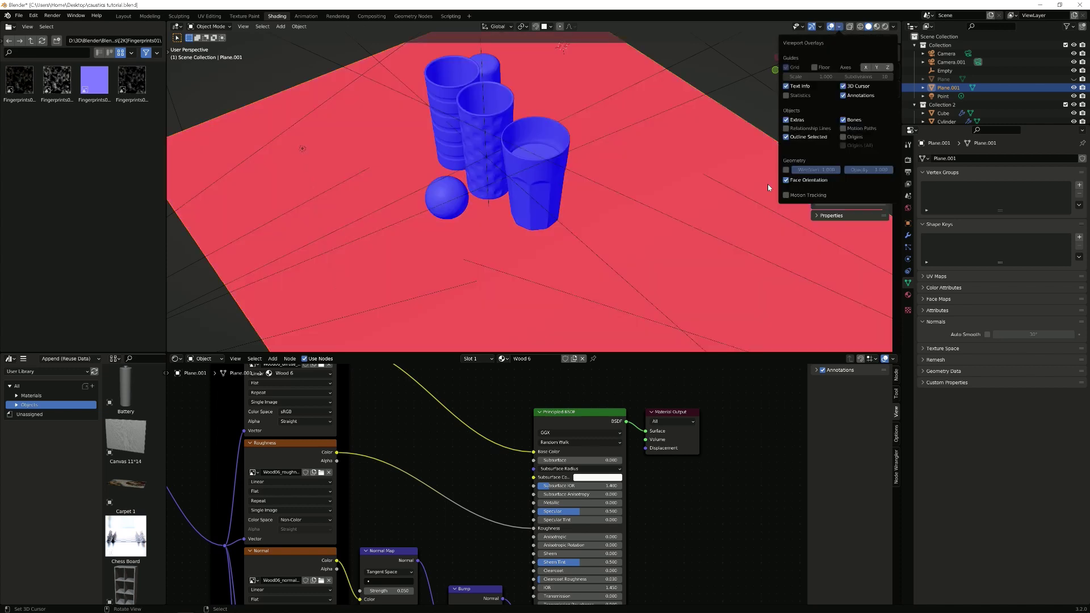
Recalculate the ground plane's normals in Edit Mode with the Inside option enabled, and return to Object Mode
key("Tab")
key("shift+n")
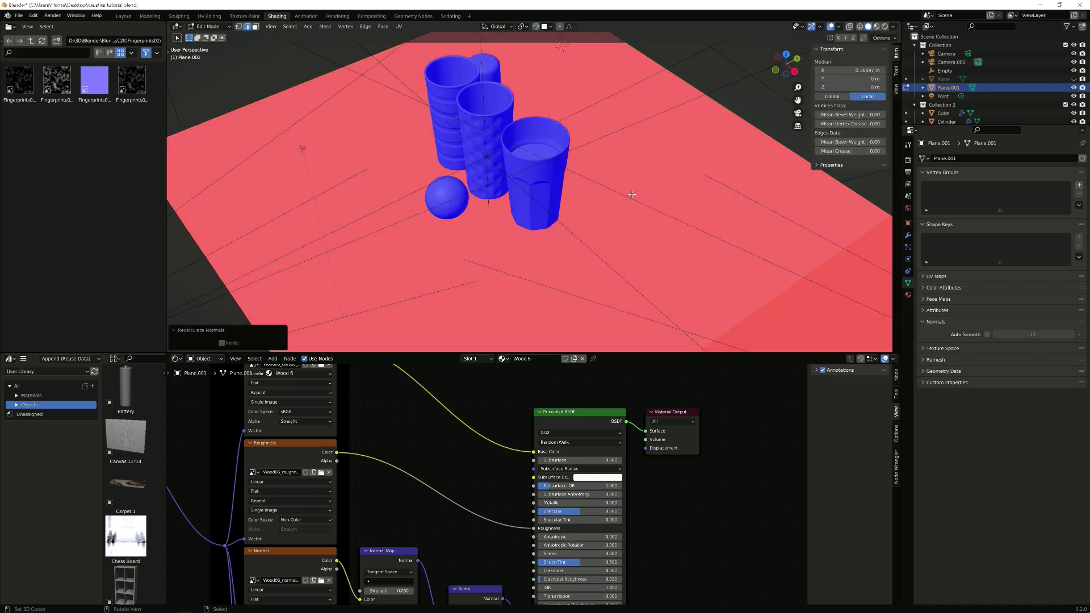
middle_click_drag(714, 185, 327, 345)
left_click(227, 343)
scroll(553, 233, "down", 2)
key("Tab")
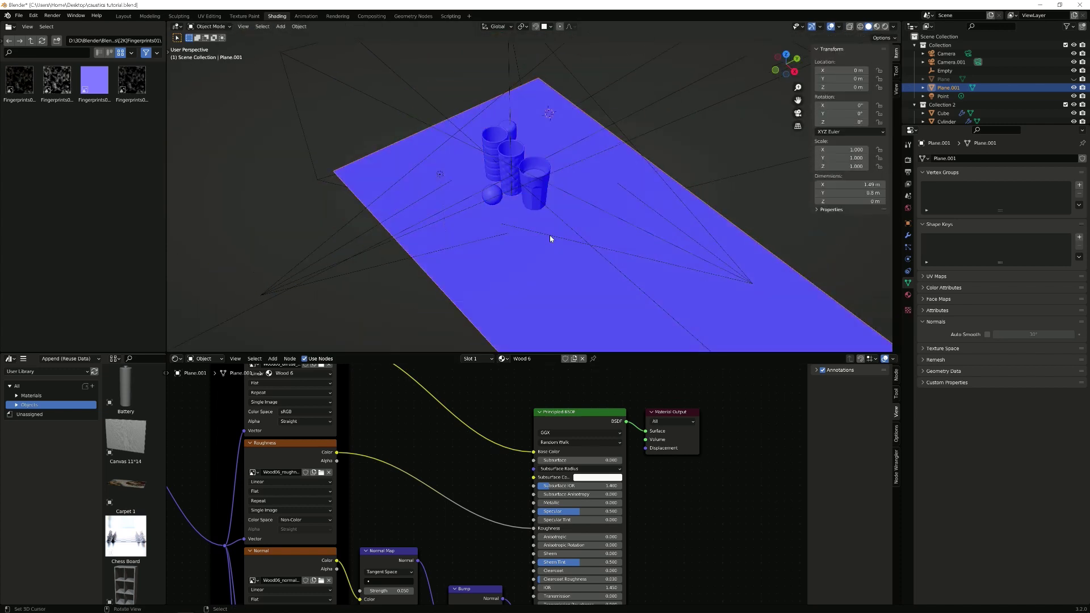
Turn off the Face Orientation overlay
scroll(575, 233, "up", 3)
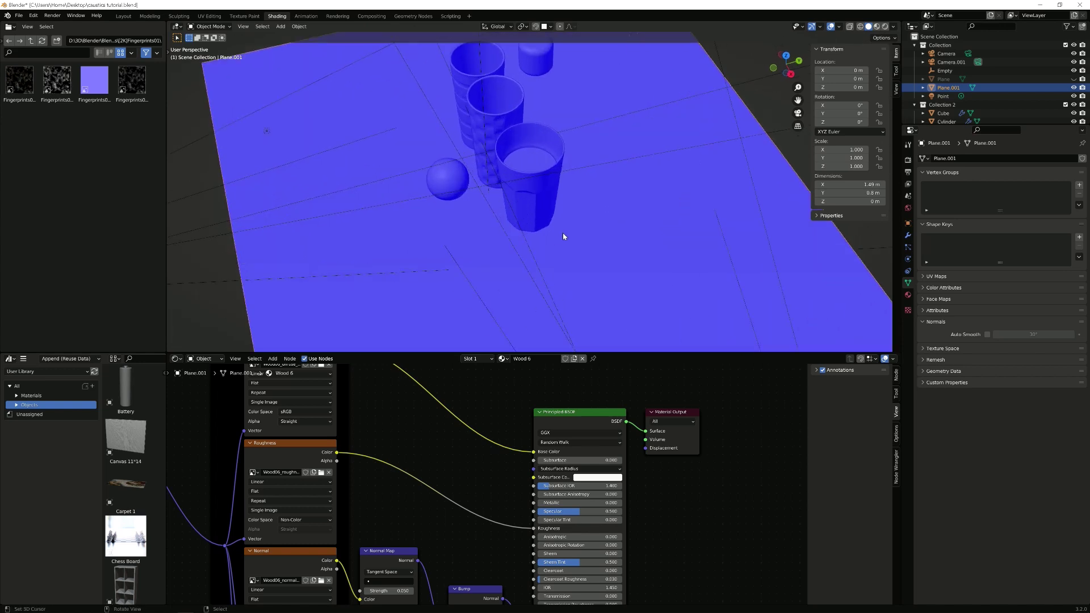
left_click(839, 26)
left_click(787, 180)
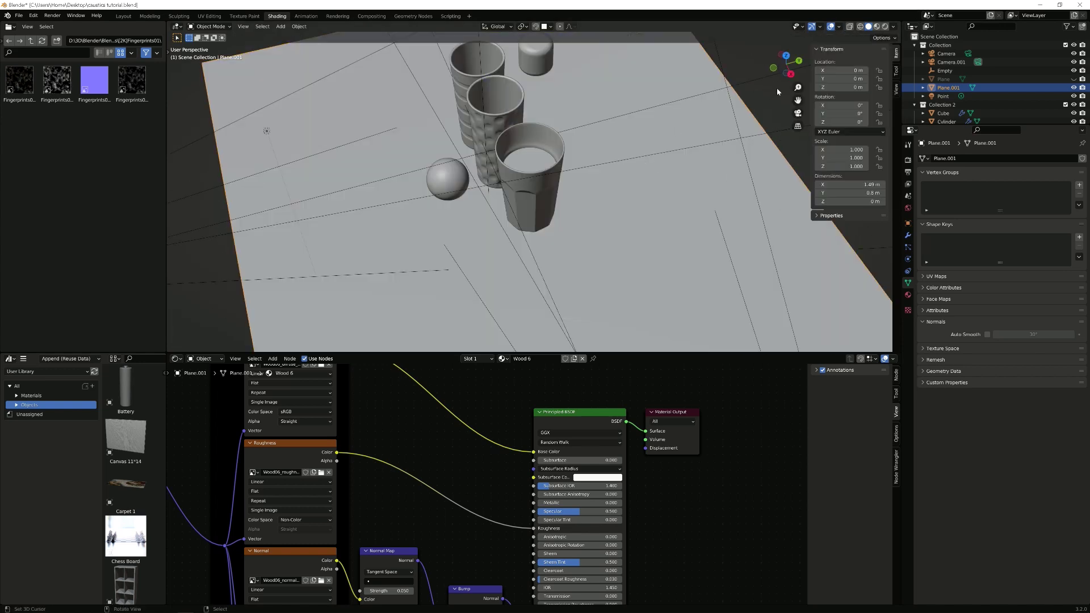
Unhide the hidden plane and show the camera view in rendered shading with the front glass selected
mouse_move(703, 99)
middle_mouse_down()
mouse_move(679, 106)
mouse_move(714, 82)
middle_mouse_up()
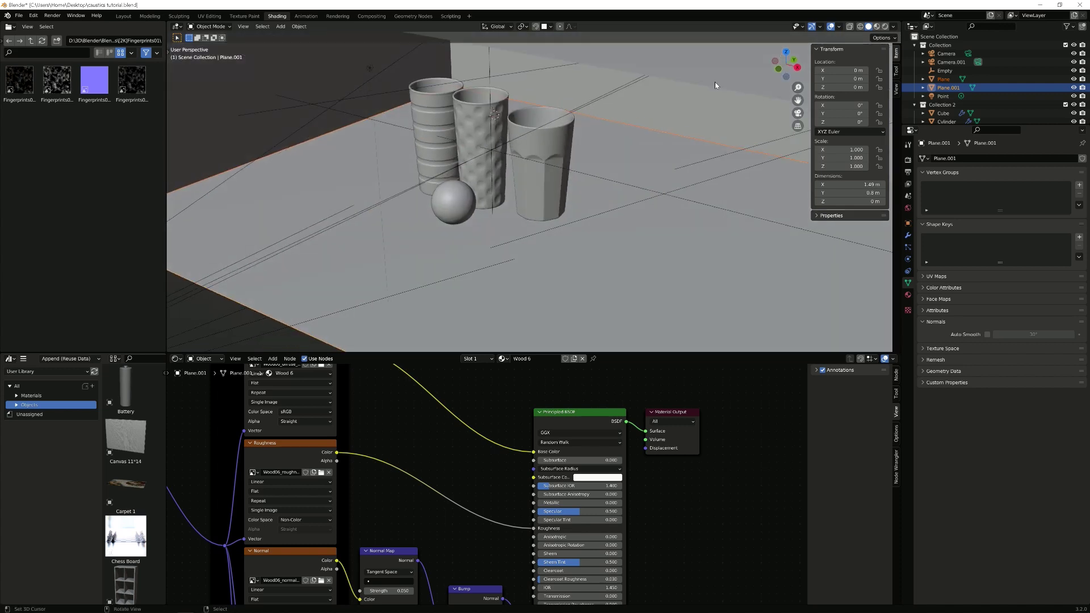
key("KP_0")
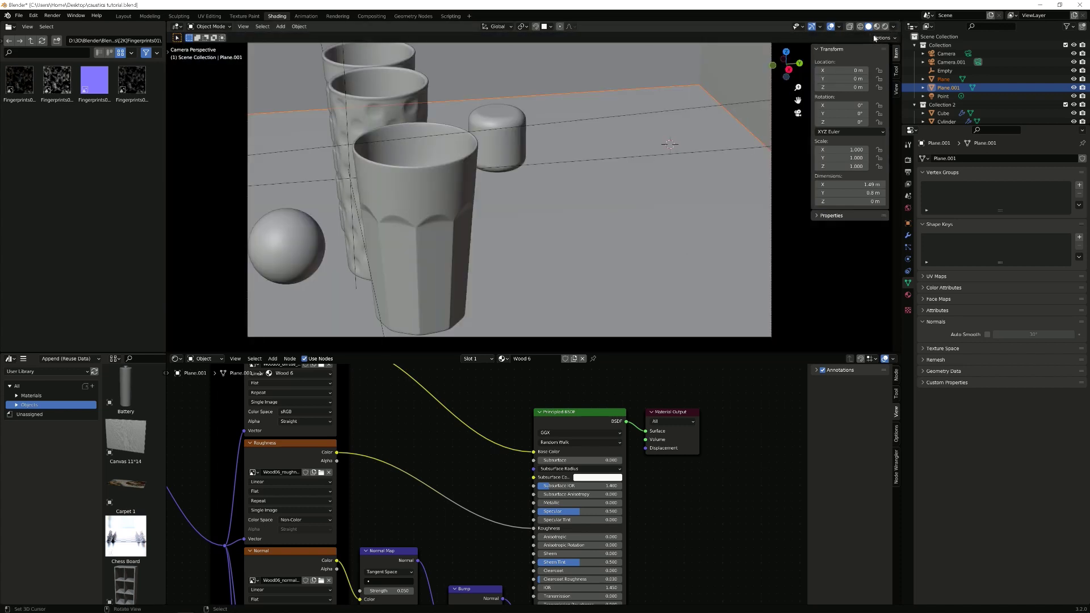
key("z")
left_click(417, 179)
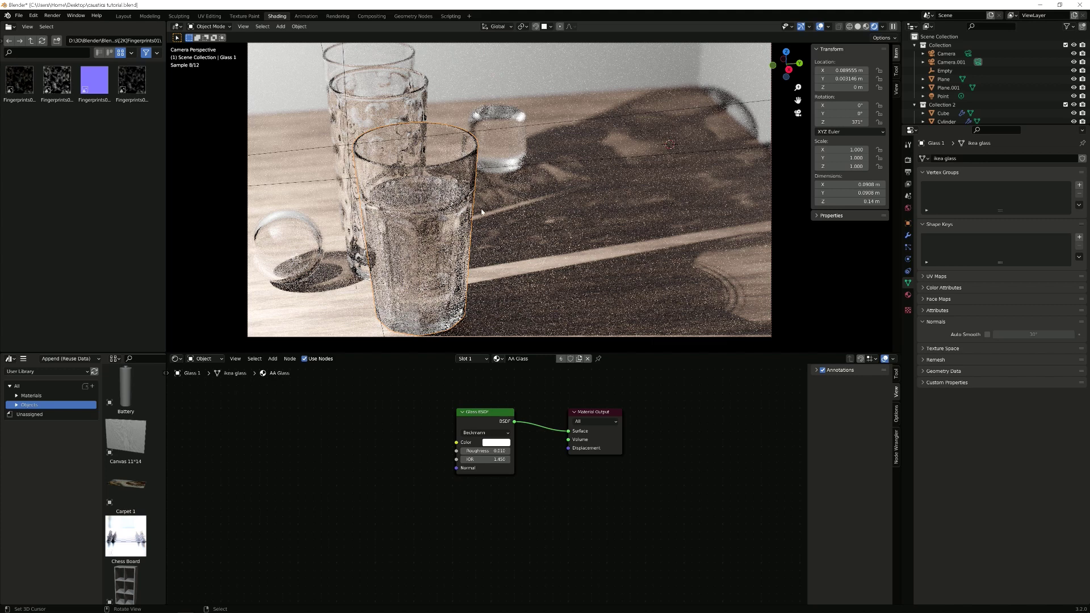
scroll(933, 106, "down", 3)
left_click(985, 99)
key("ctrl+z")
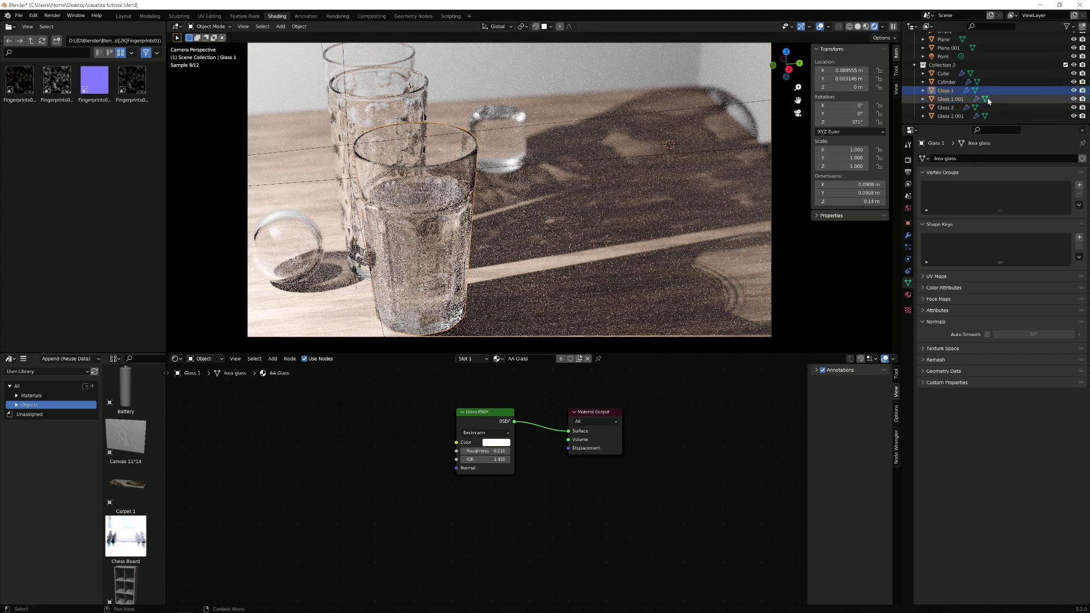
left_click(986, 100)
left_click(992, 116)
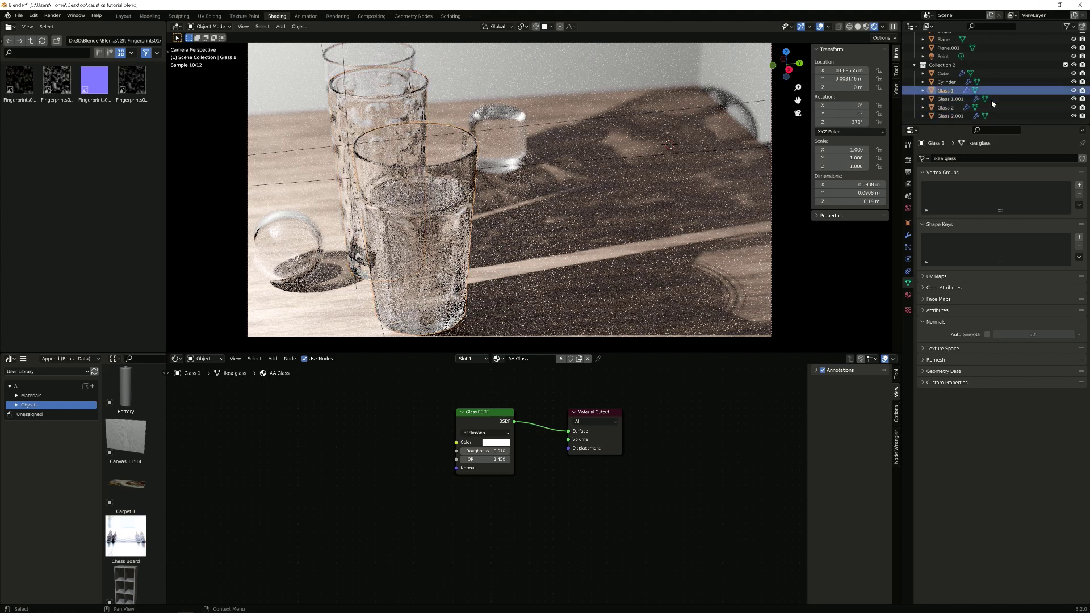
left_click(992, 90)
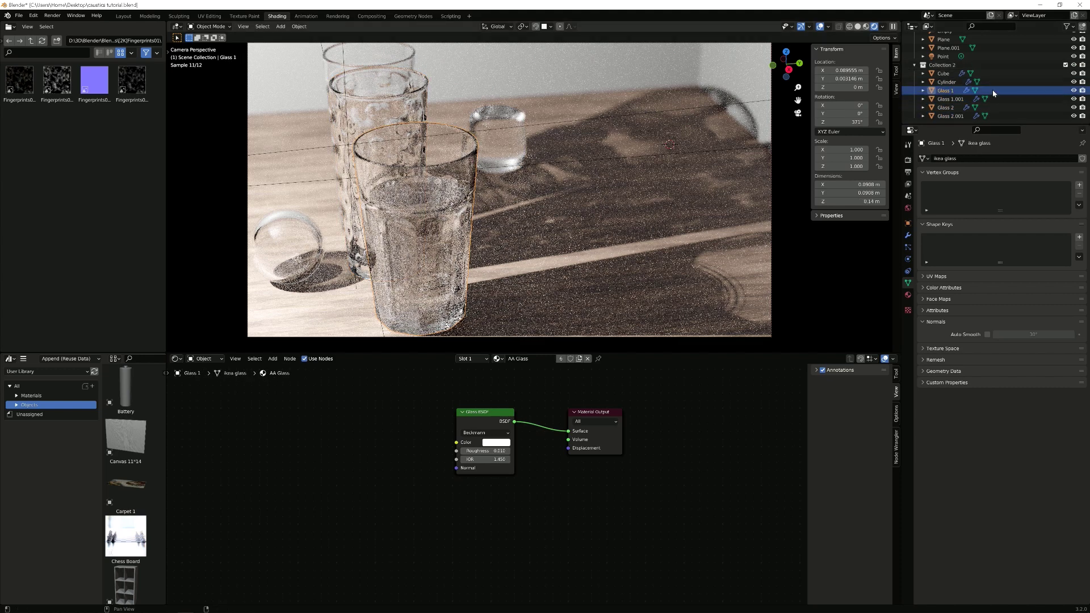
Switch the viewport to solid shading and look closely down into the front glass
left_click(859, 29)
mouse_move(437, 180)
middle_mouse_down()
mouse_move(479, 202)
mouse_move(474, 242)
middle_mouse_up()
scroll(479, 201, "up", 6)
Try deleting the liquid mesh from the front glass, and undo the deletion
key("Delete")
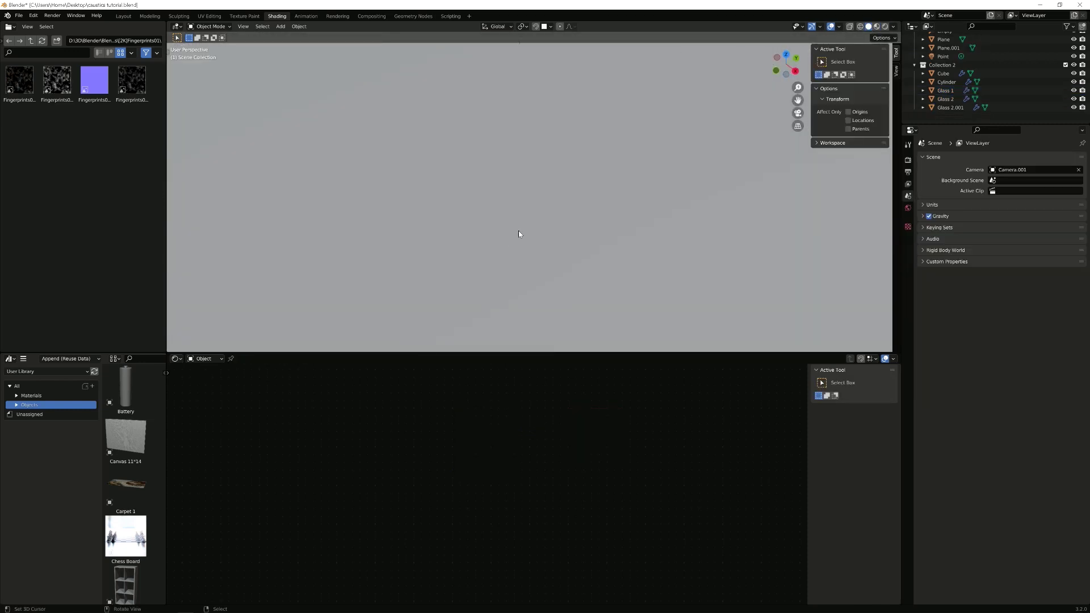
middle_click_drag(552, 199, 535, 192)
key("KP_0")
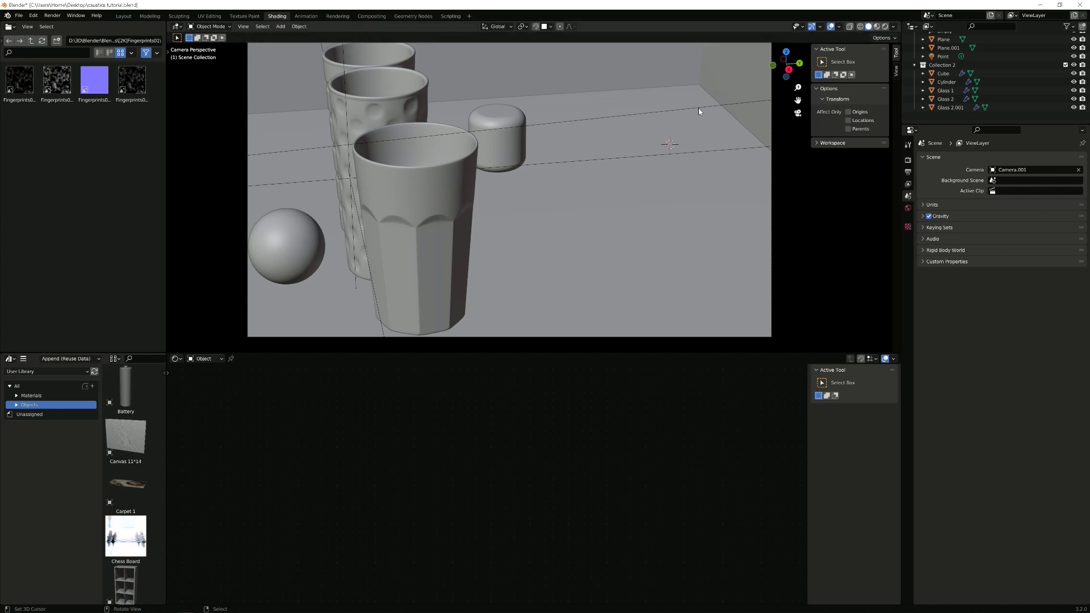
middle_click_drag(699, 108, 719, 100)
scroll(648, 141, "down", 3)
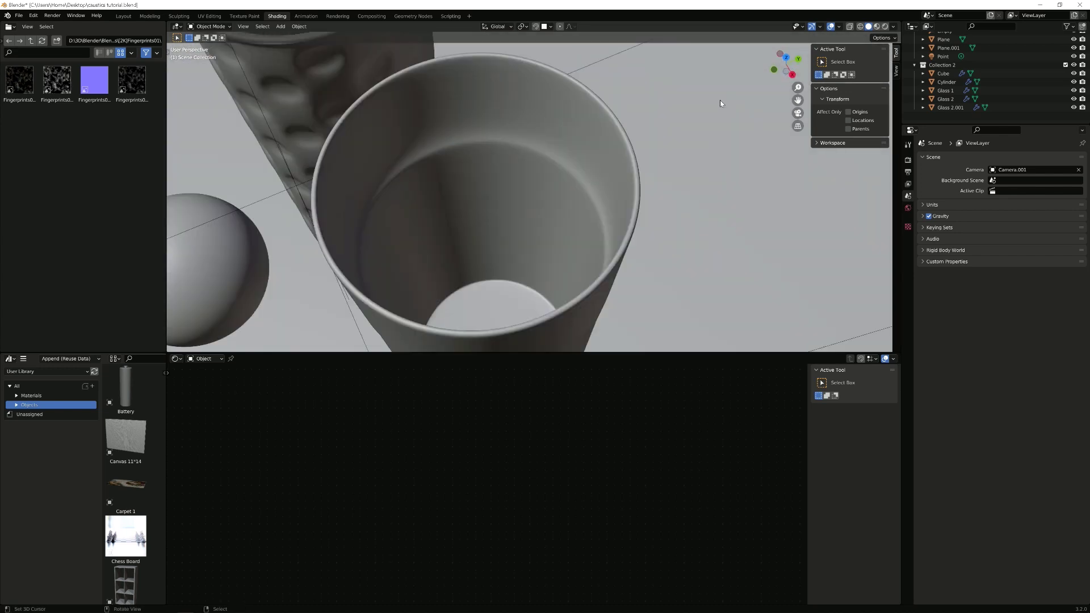
key("ctrl+z")
key("ctrl+z")
Hide the liquid mesh inside the front glass and return to the camera view
right_click(542, 194)
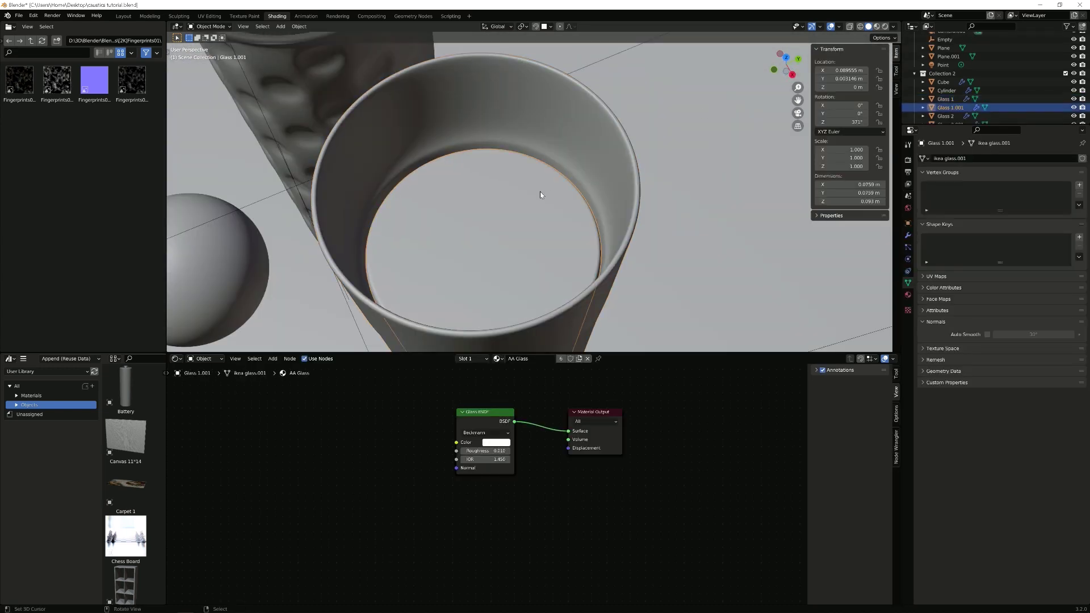
key("h")
key("KP_0")
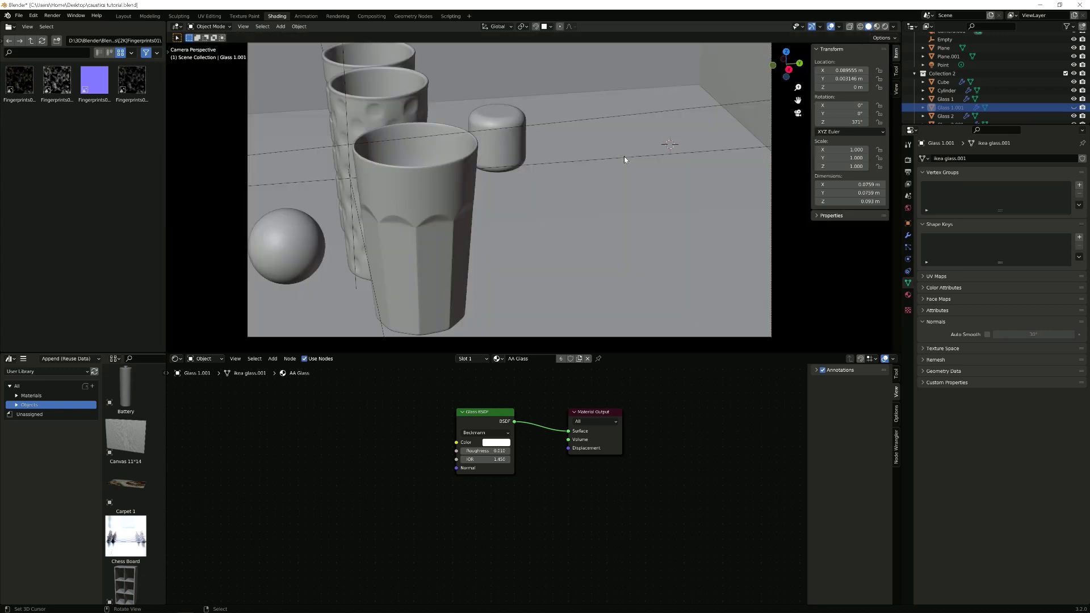
Assign the Dispersion Glass material to the front glass and bring its node group into view
left_click(458, 164)
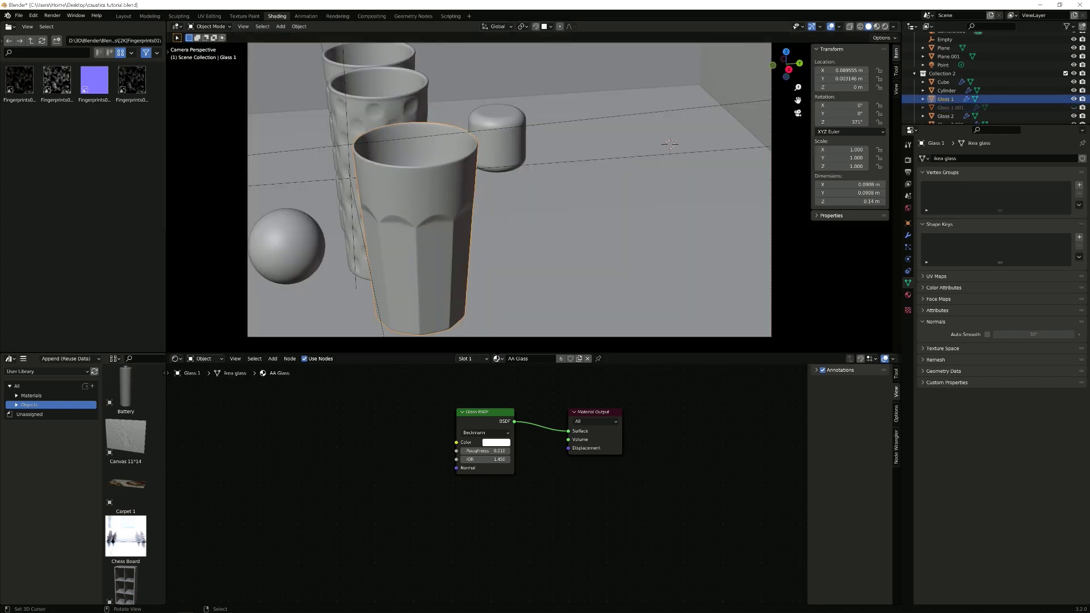
left_click(497, 358)
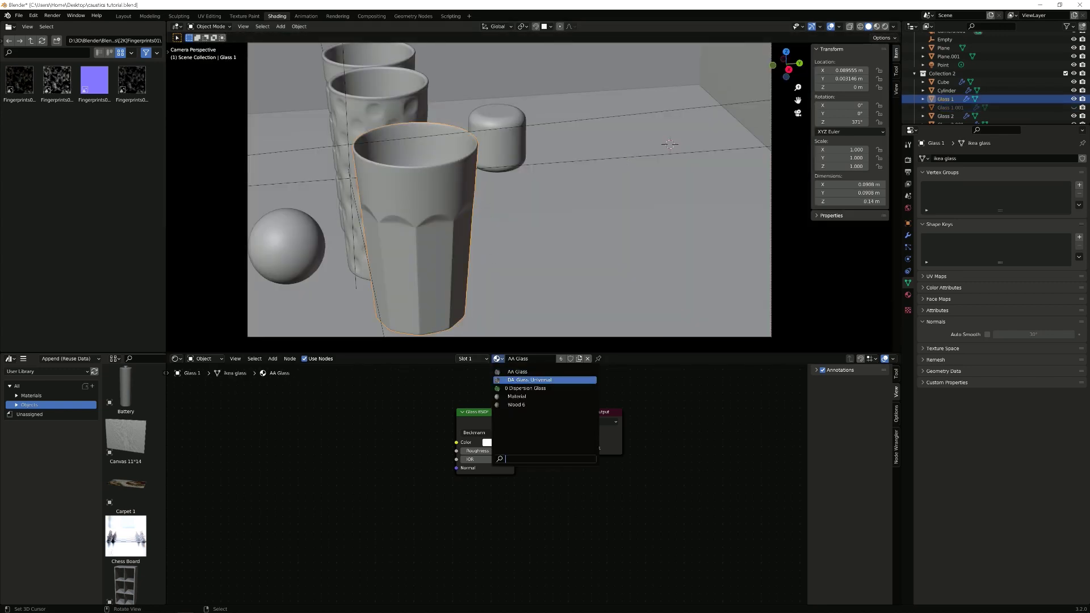
left_click(531, 395)
scroll(520, 421, "down", 3)
middle_click_drag(519, 420, 396, 450)
scroll(396, 451, "up", 3)
middle_click_drag(575, 396, 506, 429)
scroll(506, 430, "down", 1)
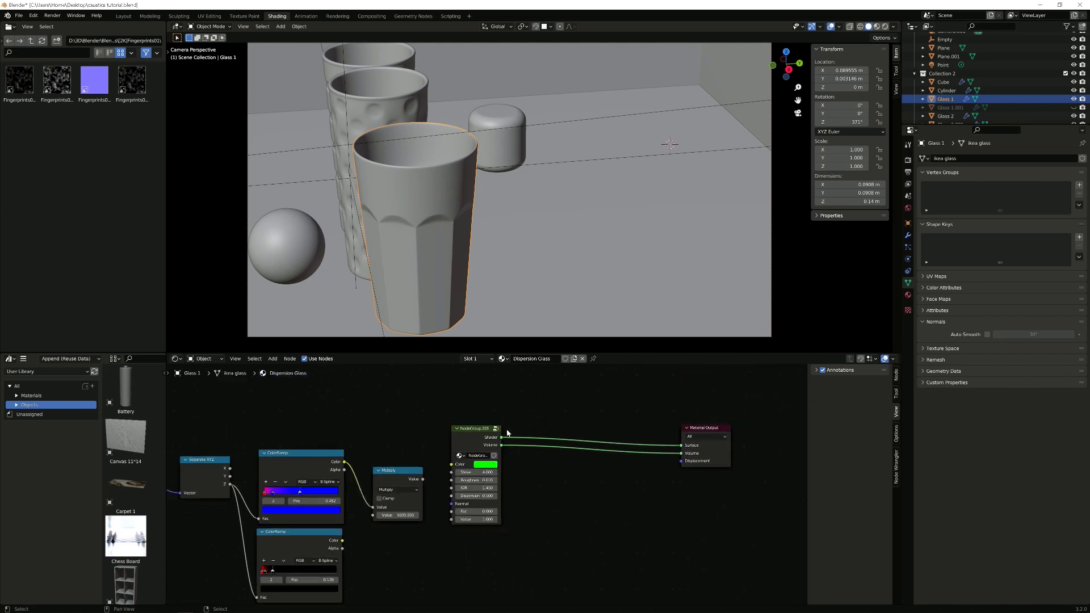
Open the Dispersion Glass node group and examine the Layer Weight, ColorRamp and Multiply nodes feeding the Transparent BSDF
scroll(499, 427, "up", 1)
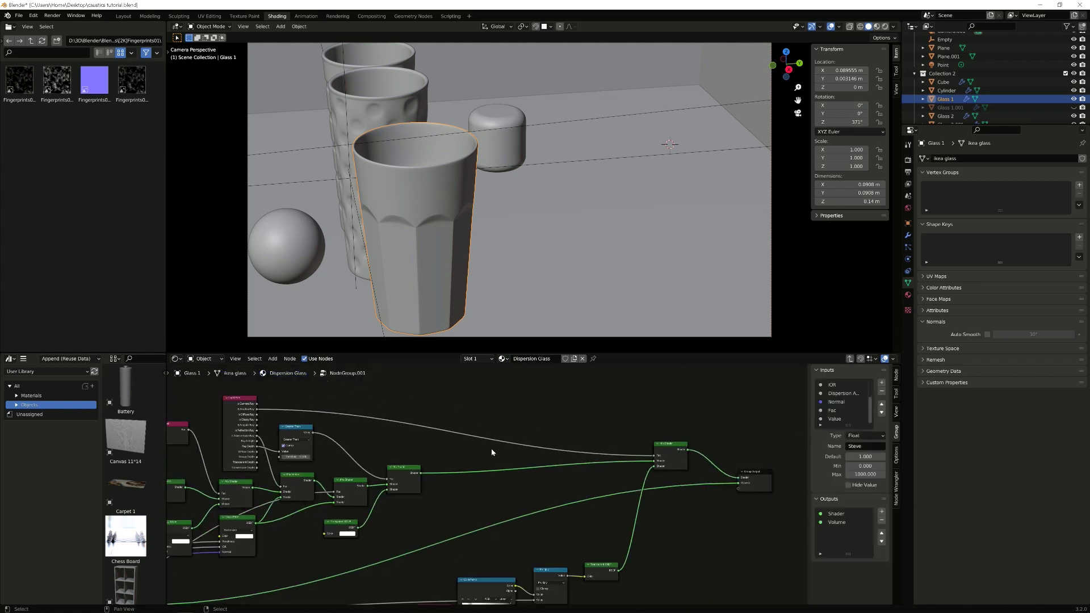
key("Tab")
scroll(484, 458, "up", 5)
middle_click_drag(467, 445, 484, 419)
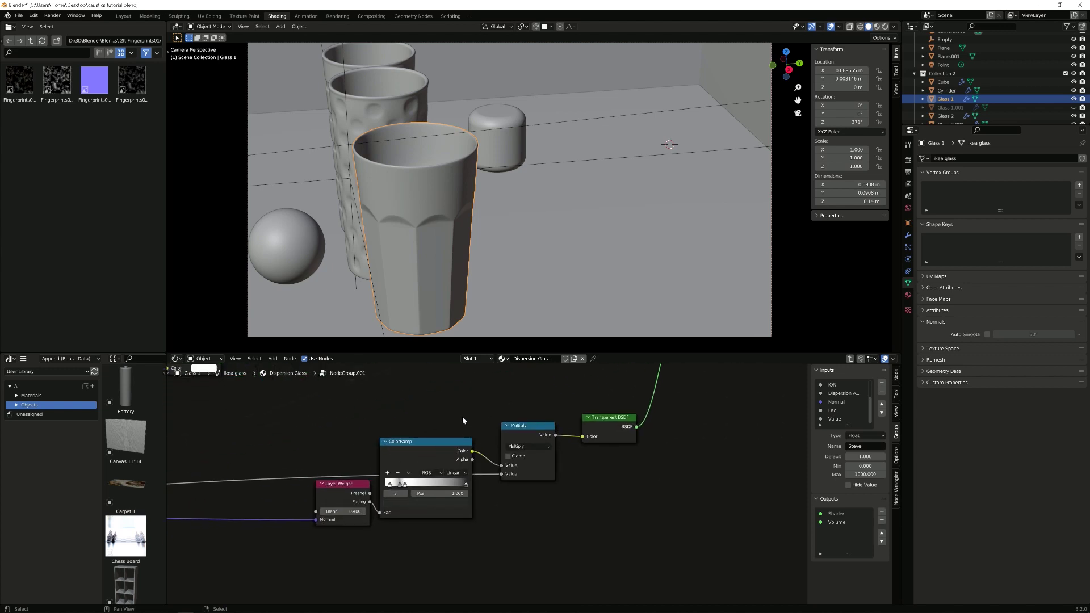
Switch the viewport to rendered shading and leave the node group
left_click(885, 26)
key("Tab")
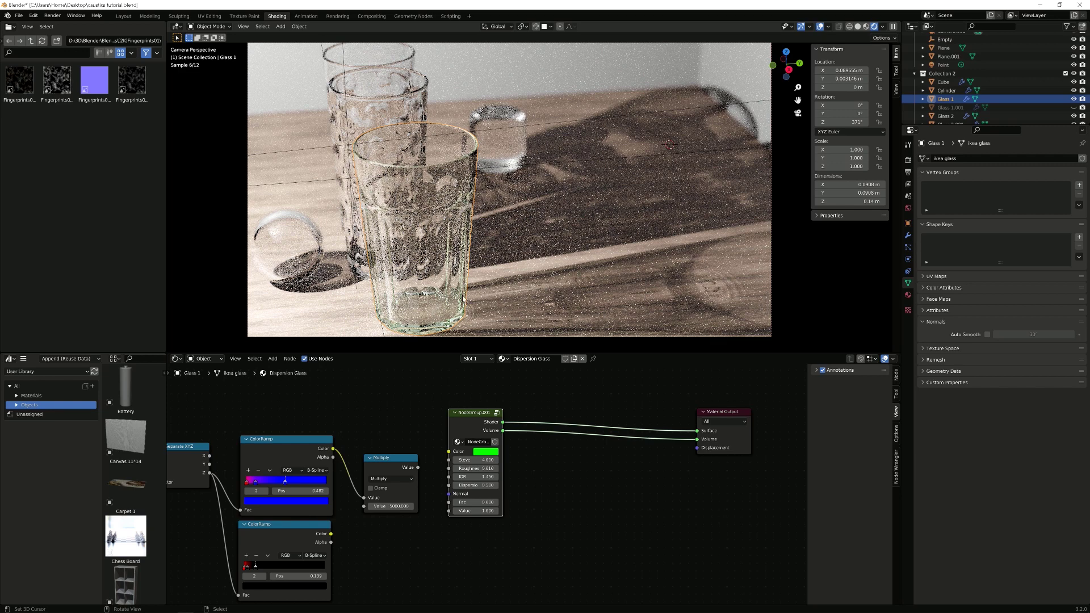
Link the front glass's Dispersion Glass material to the two rear glasses, the cylinder and the cube
key("shift")
left_click(380, 85)
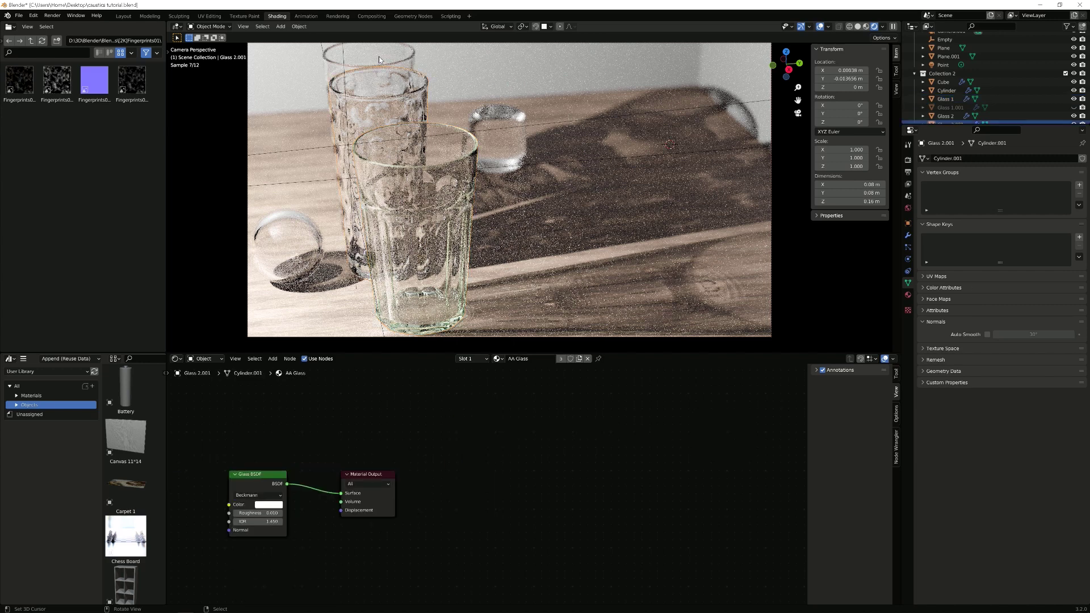
left_click(410, 61, "shift")
left_click(491, 133, "shift")
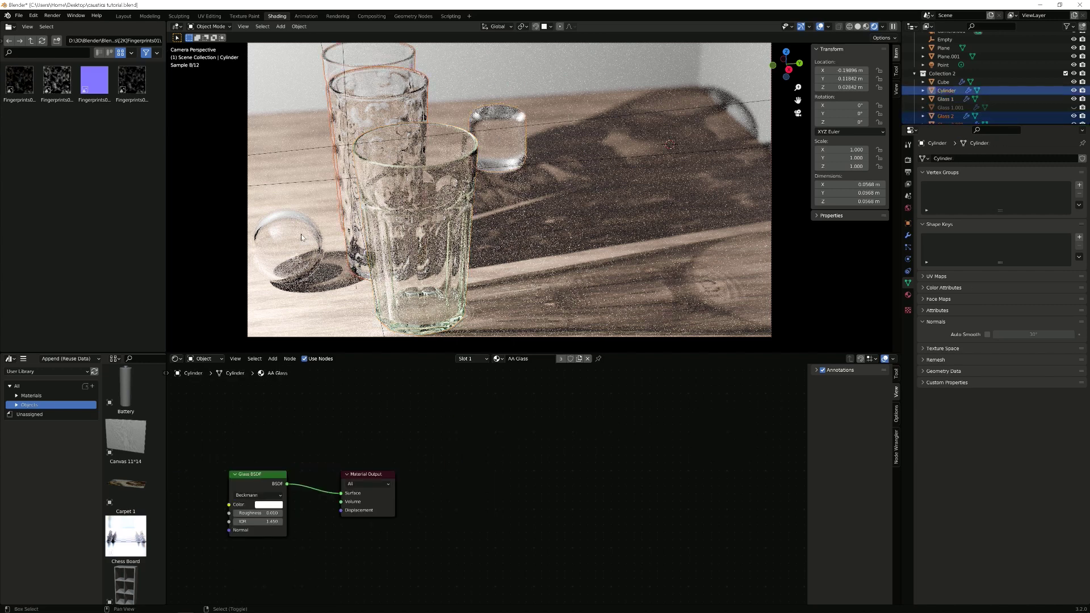
left_click(371, 247, "shift")
left_click(301, 250, "shift")
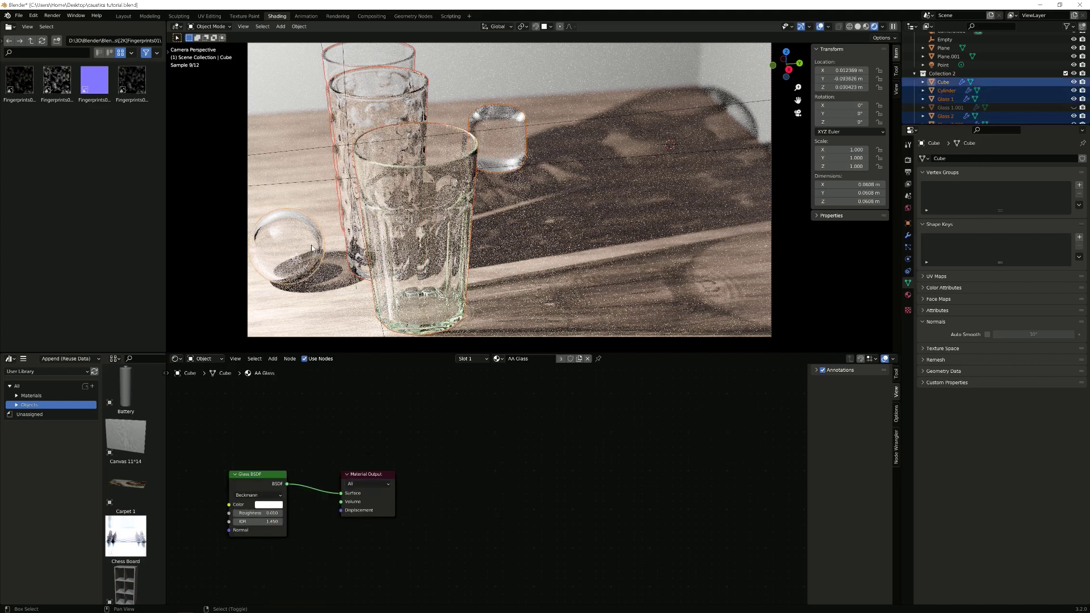
left_click(422, 233, "shift")
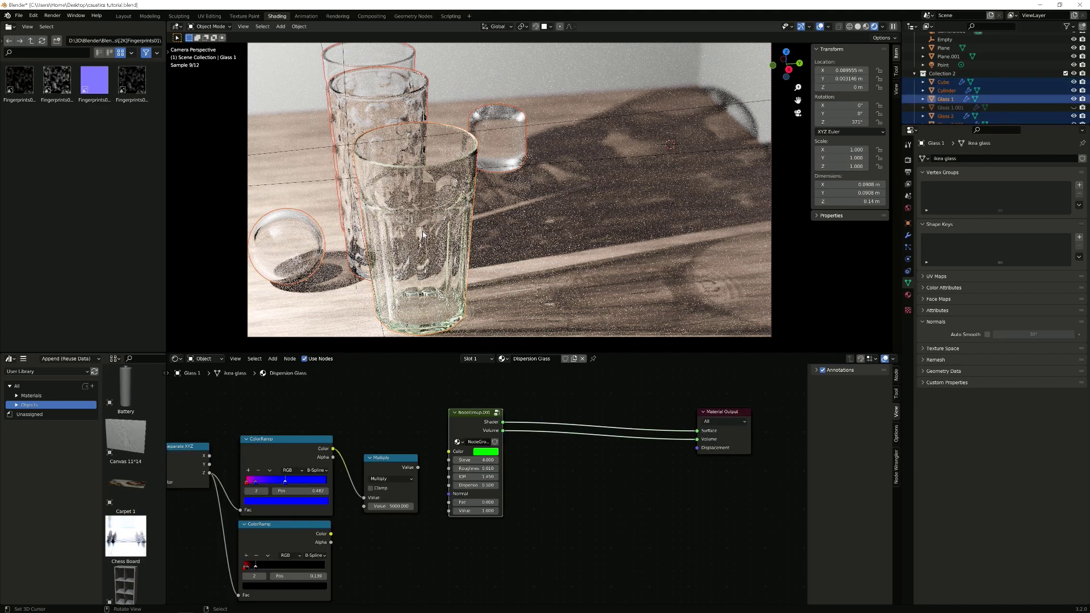
key("ctrl+l")
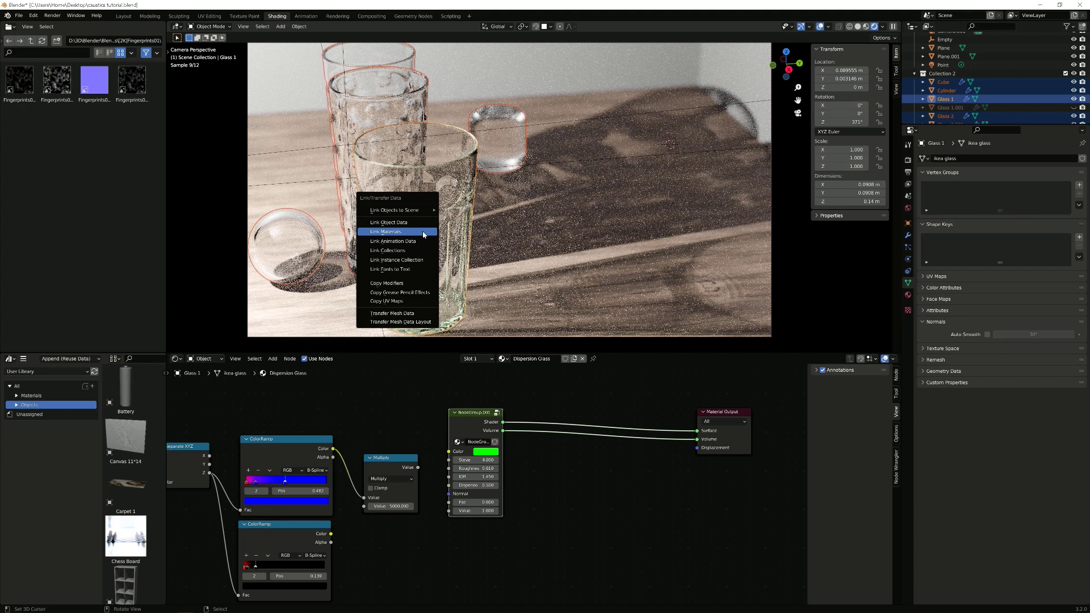
left_click(423, 232)
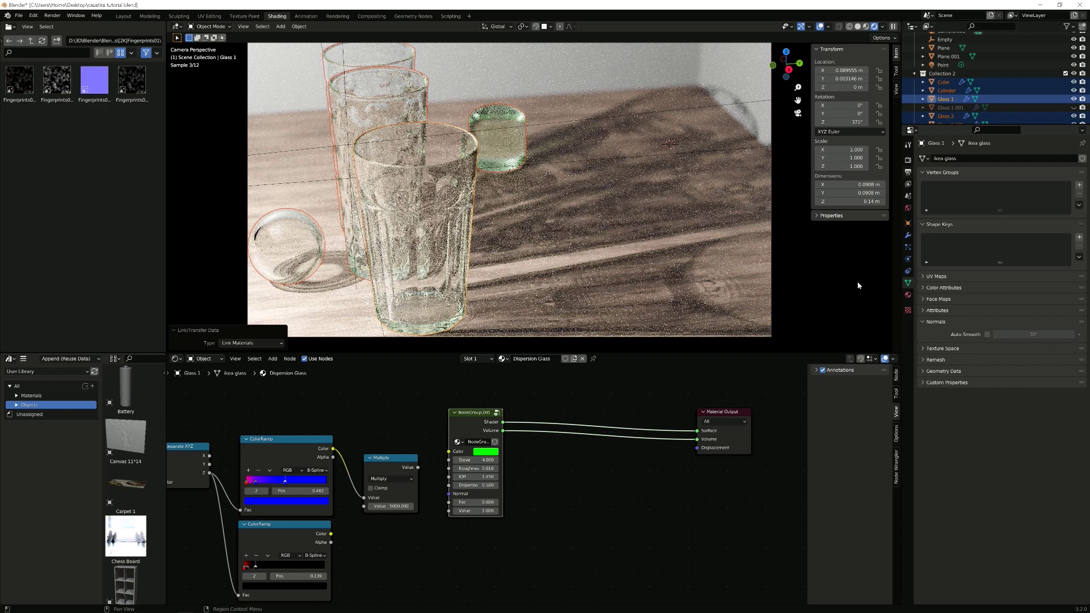
Disable Refractive caustics in the scene's Cycles light path settings
left_click(908, 161)
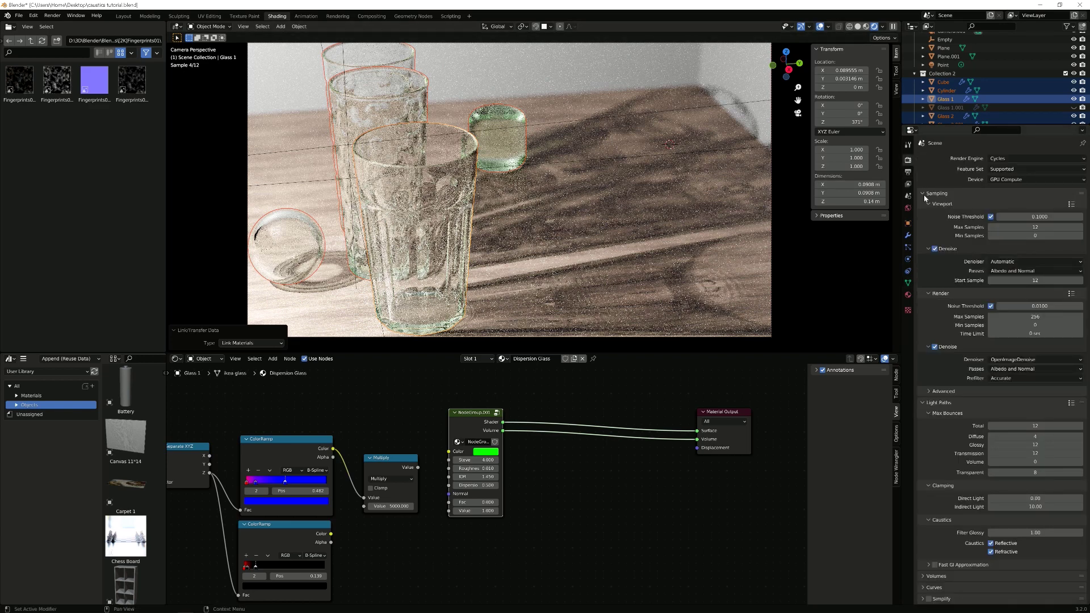
left_click(909, 173)
left_click(909, 162)
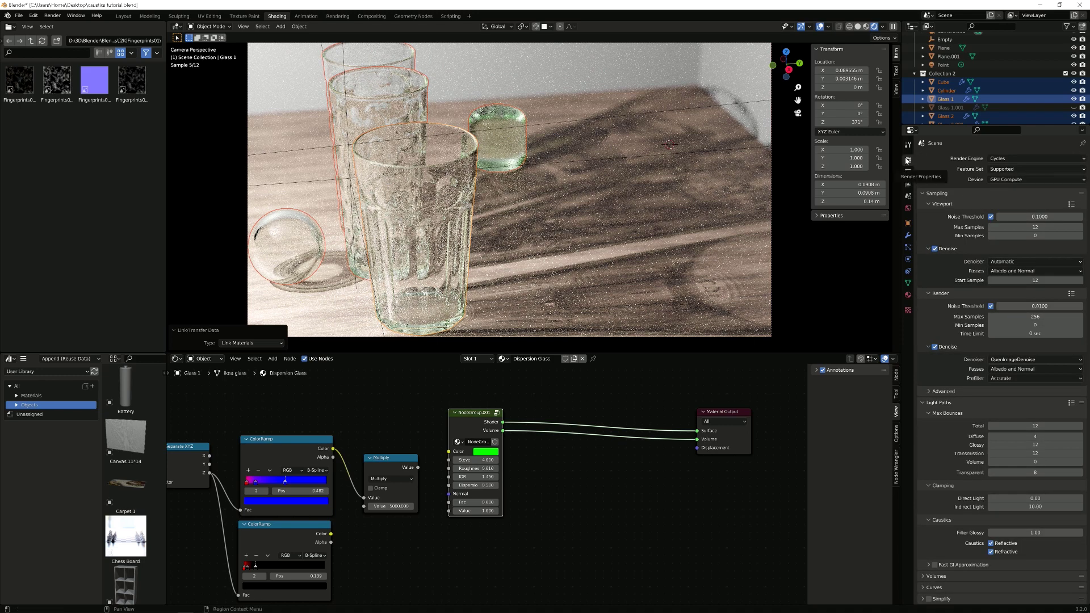
scroll(948, 250, "down", 2)
scroll(974, 492, "down", 1)
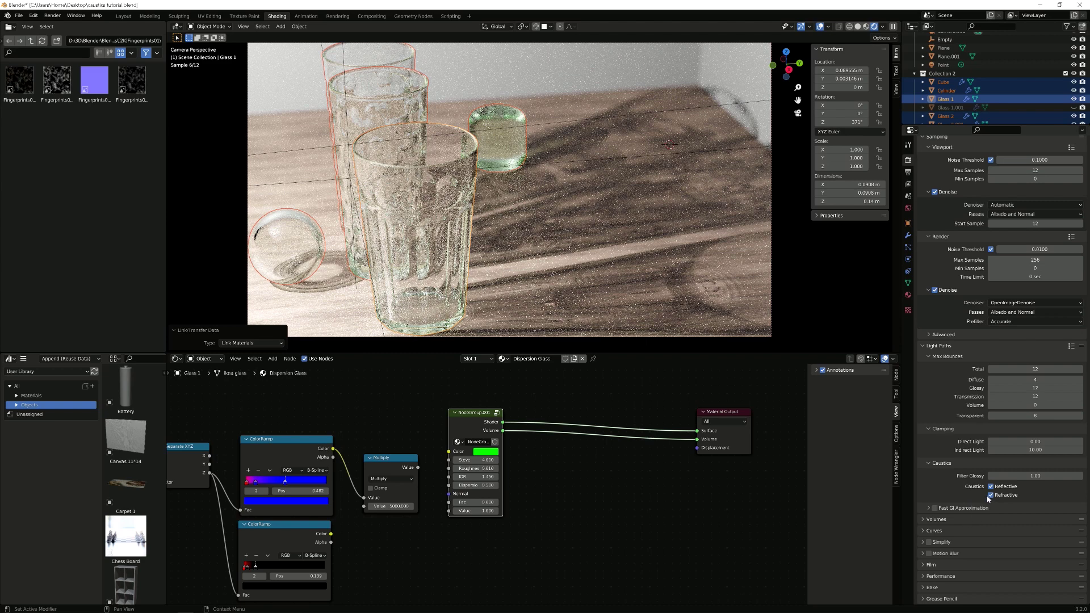
left_click(991, 495)
Turn off Shadow Caustics for the point light
scroll(965, 91, "up", 2)
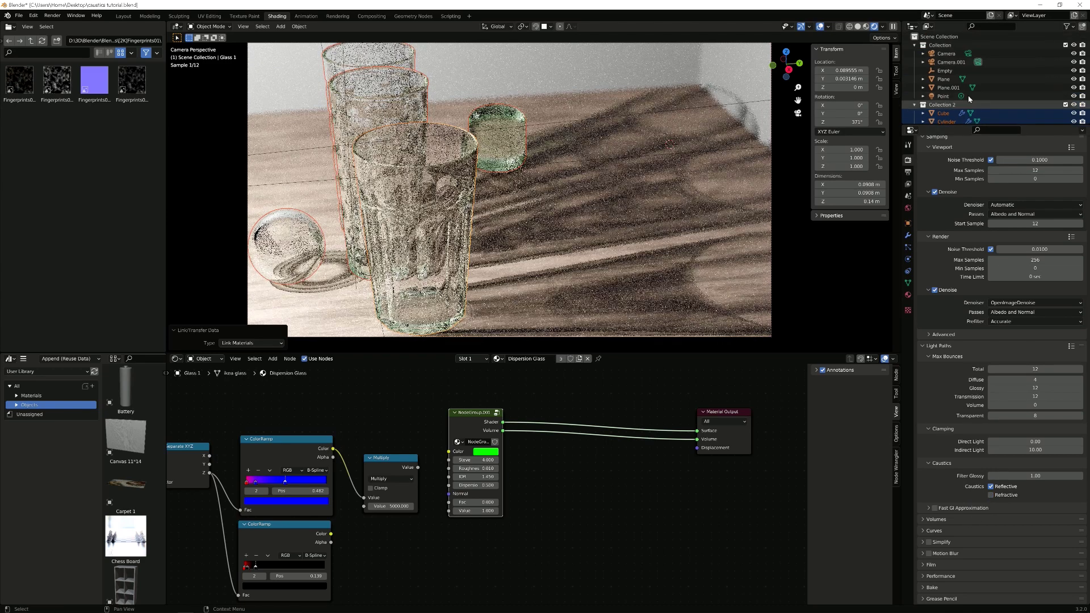
left_click(965, 97)
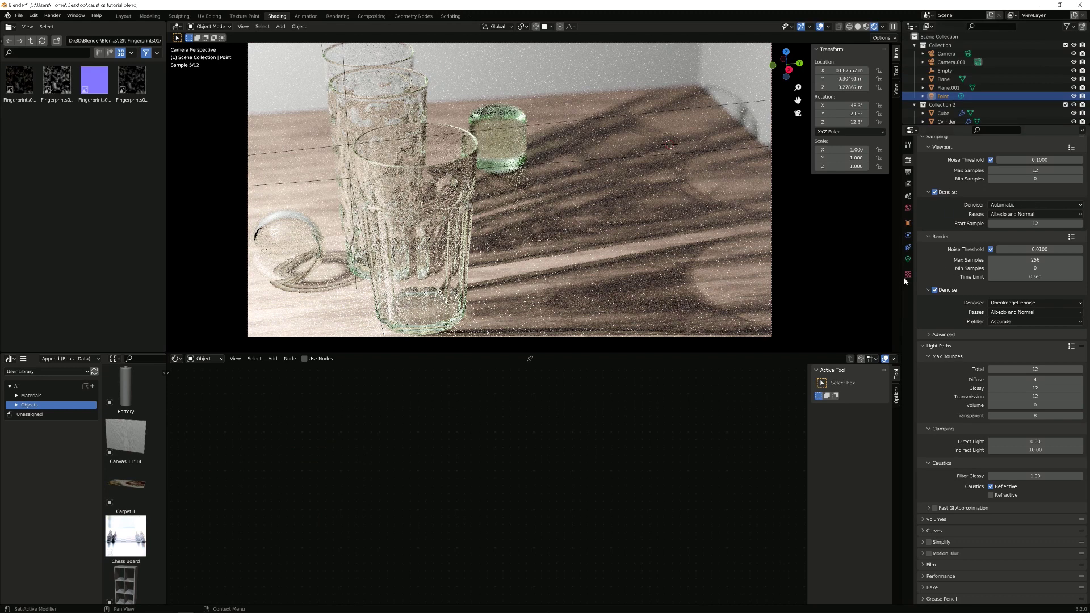
left_click(907, 259)
left_click(987, 265)
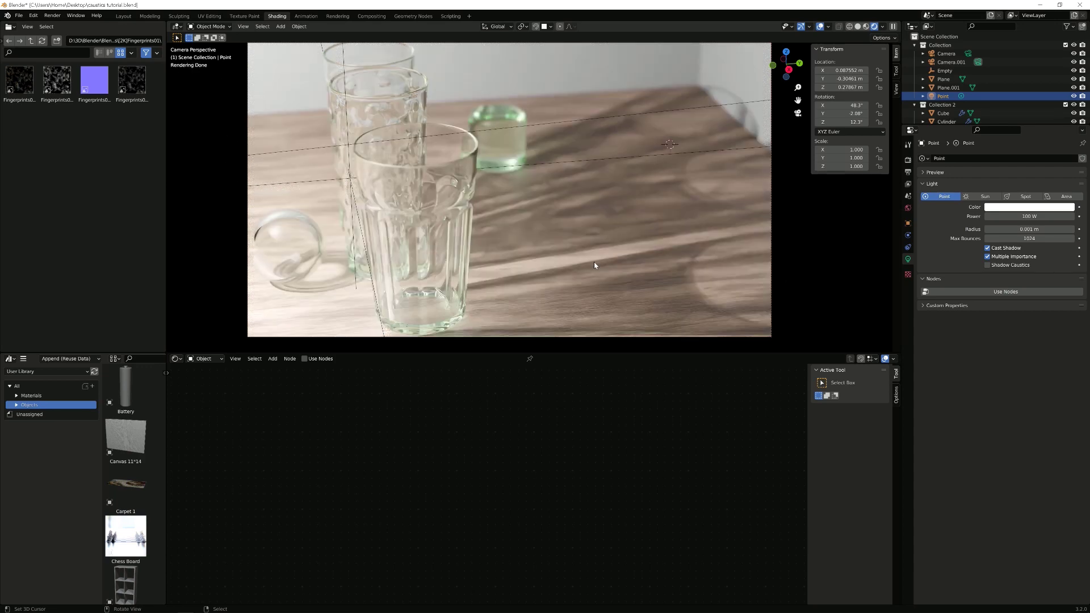
Examine the node setup inside the front glass's Dispersion Glass group, then return to the material's main node tree
left_click(445, 254)
scroll(666, 367, "down", 2)
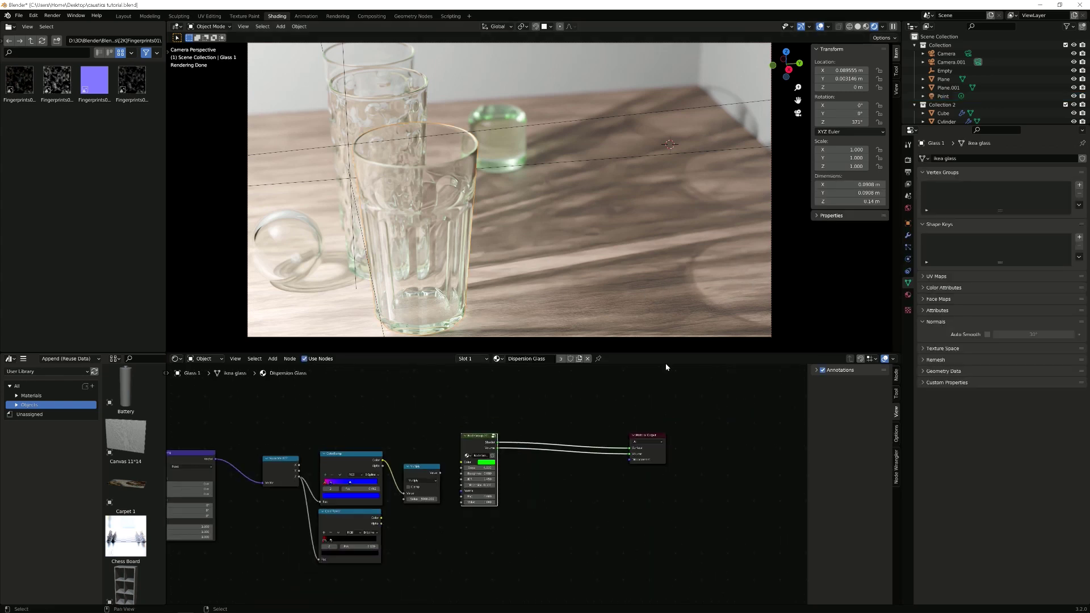
scroll(465, 445, "down", 4)
middle_click_drag(464, 445, 506, 434)
scroll(507, 434, "up", 5)
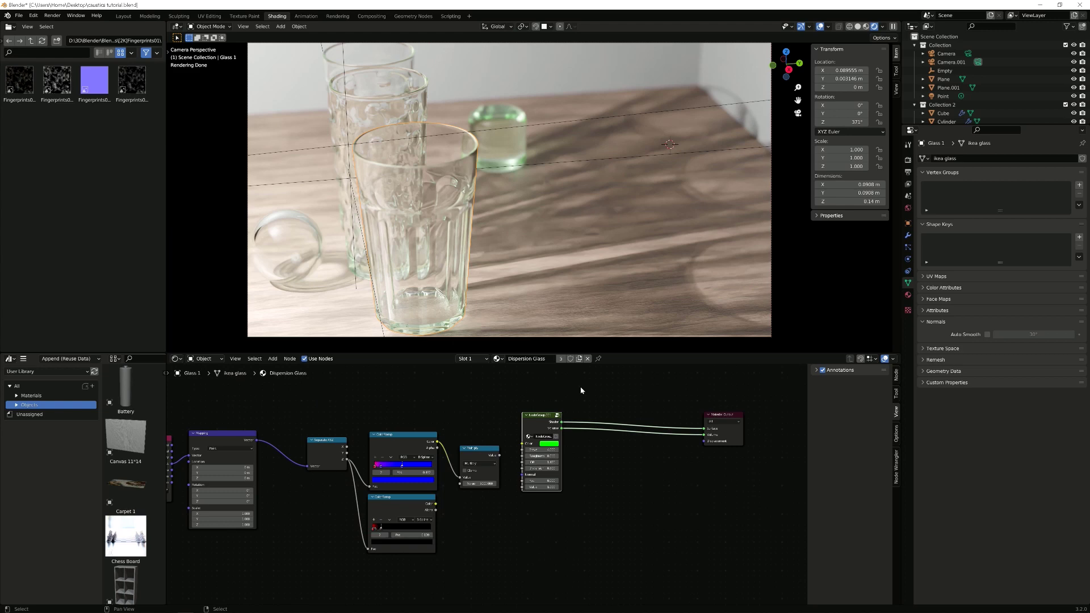
left_click(497, 358)
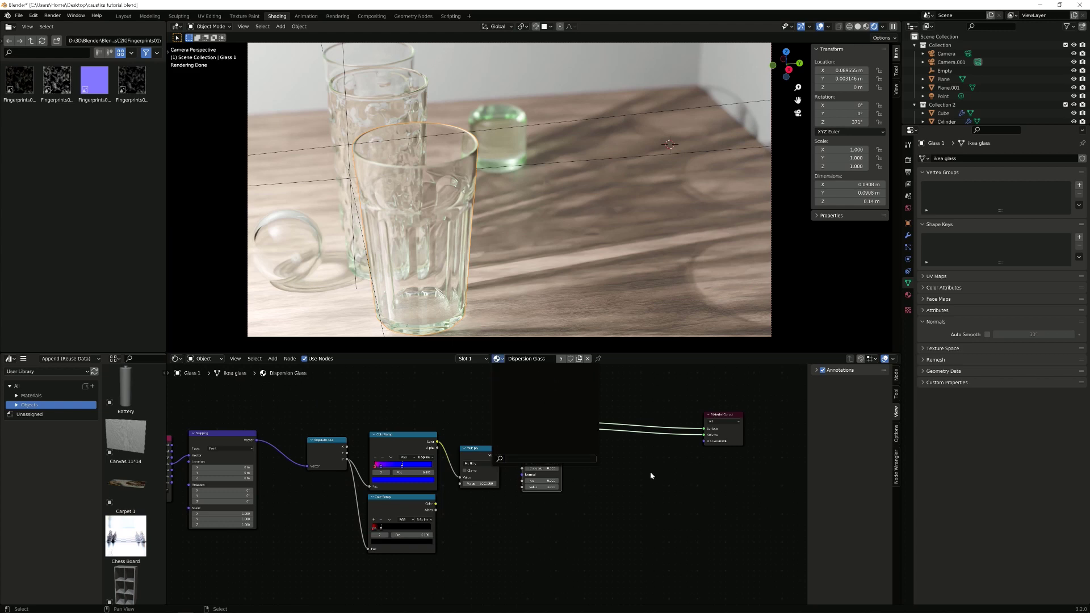
key("Tab")
scroll(510, 451, "down", 5)
middle_click_drag(449, 417, 557, 513)
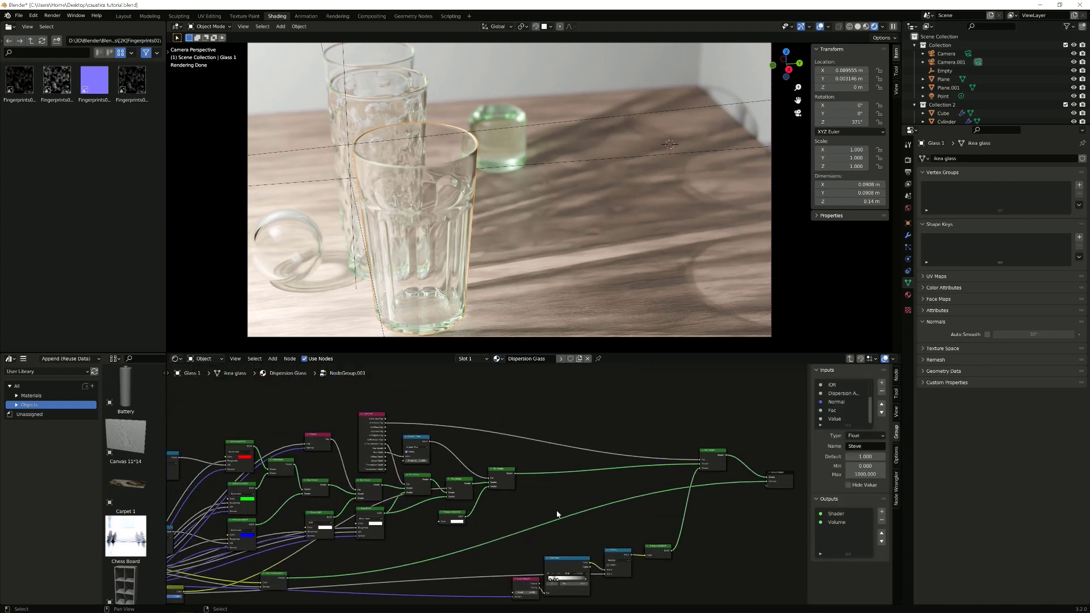
middle_click_drag(442, 501, 619, 464)
scroll(638, 431, "up", 2)
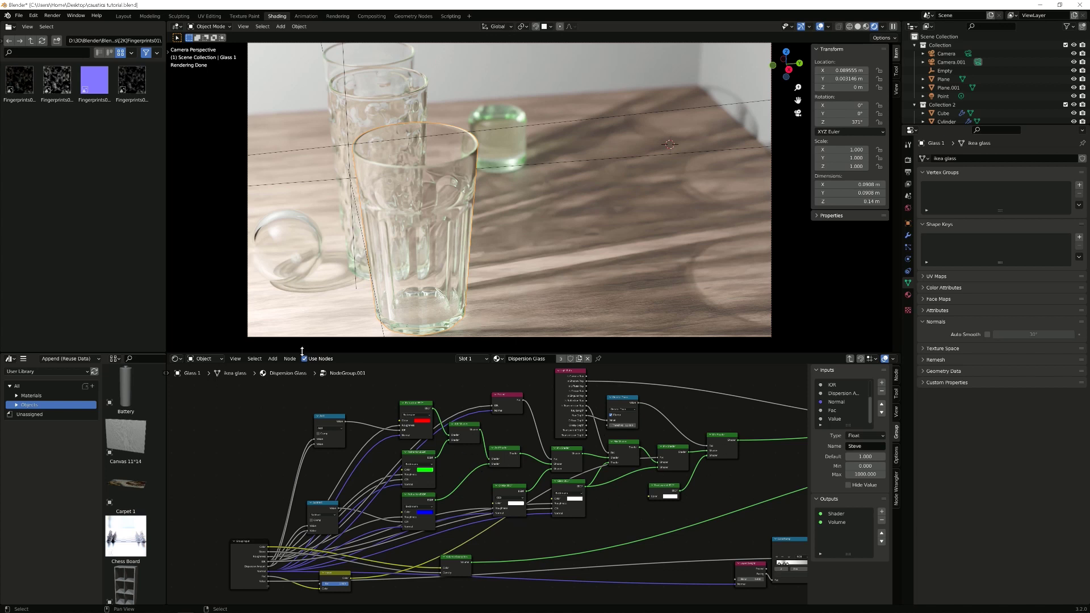
key("Tab")
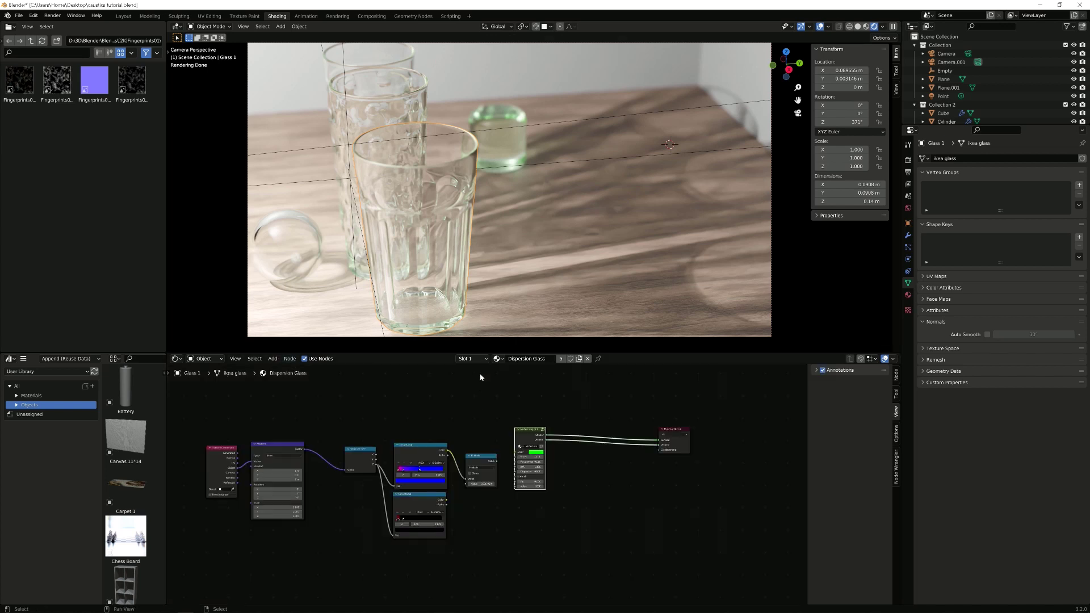
Assign the AA Glass material to the front glass and move its Glass BSDF node well away from the Material Output
left_click(497, 359)
key("Up")
key("Up")
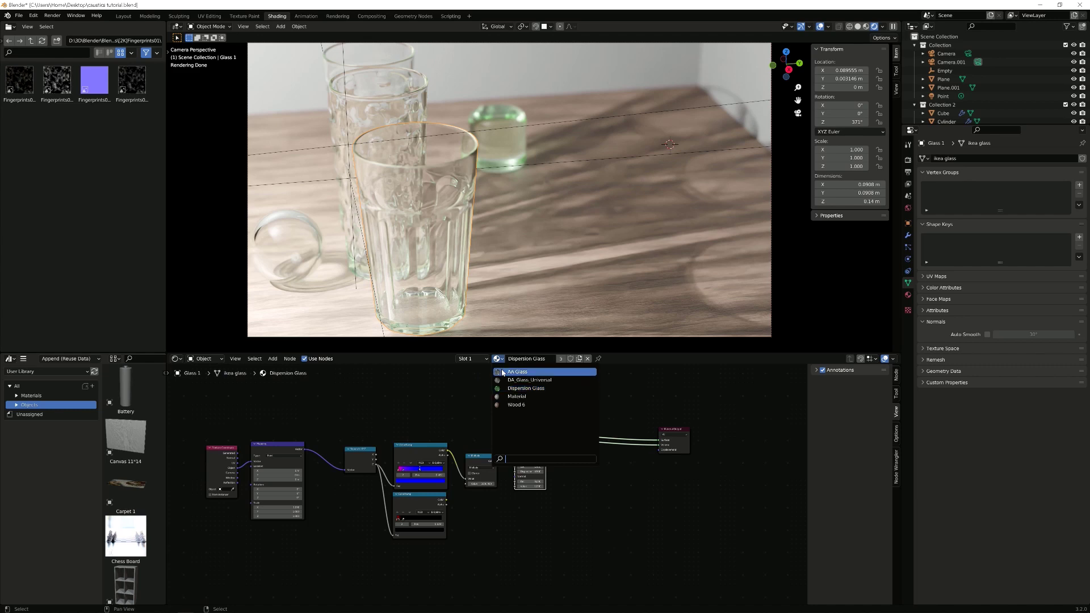
key("Return")
scroll(509, 467, "up", 3)
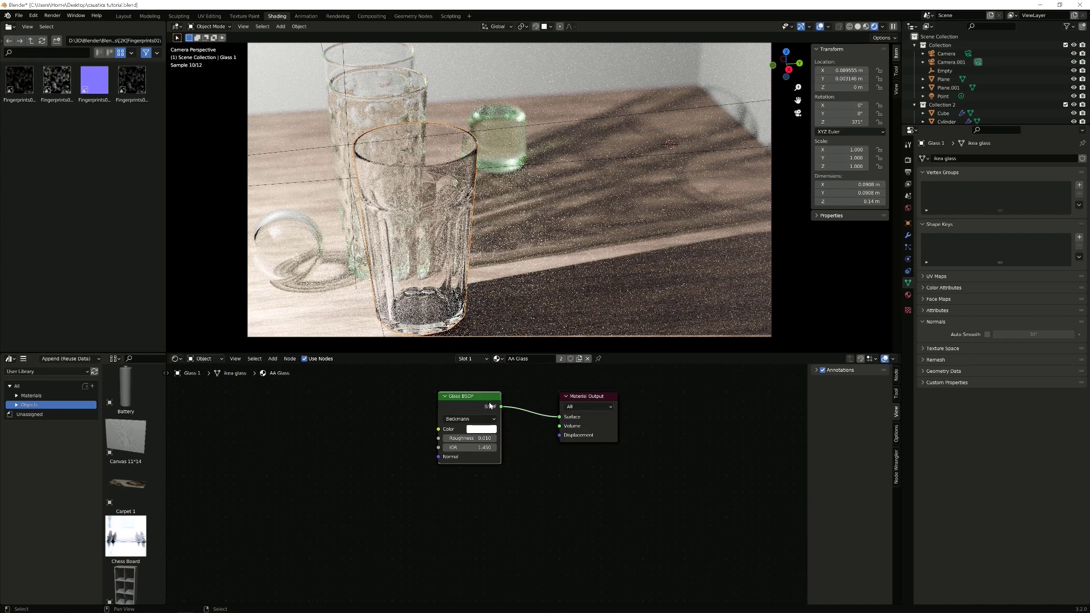
left_click_drag(483, 396, 229, 391)
middle_click_drag(199, 424, 270, 411)
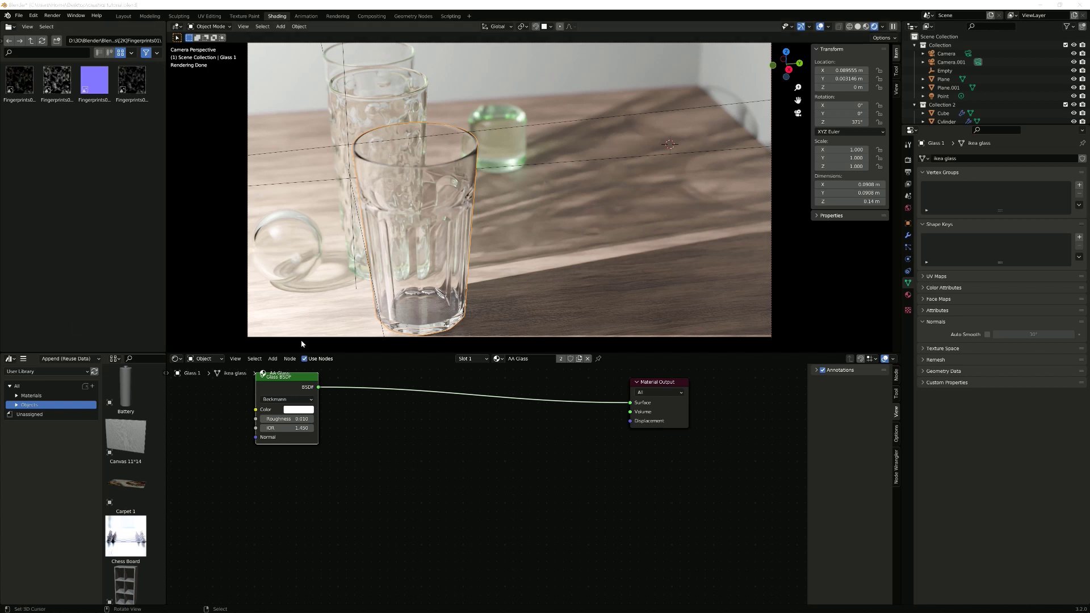
Add a Layer Weight node below the Glass BSDF and preview its Facing output on the glass
key("shift+a")
left_click(345, 441)
type("lay")
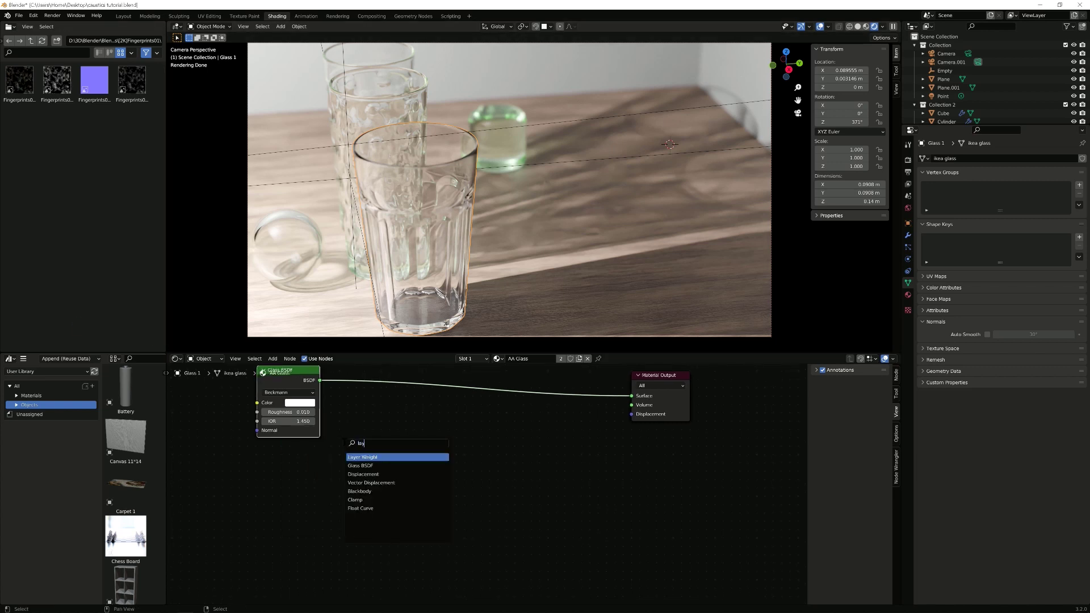
key("Return")
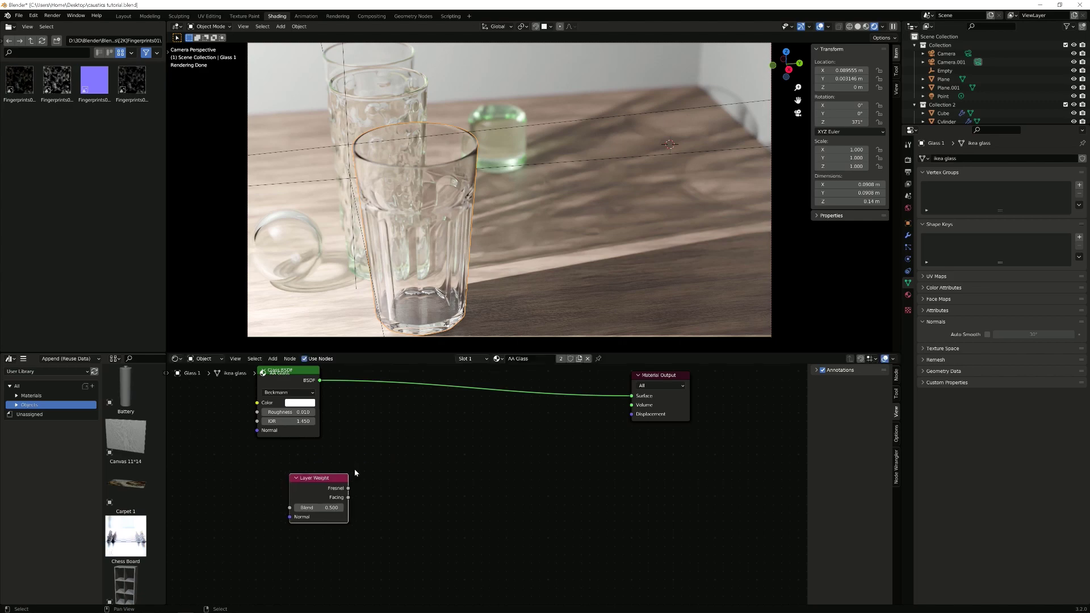
left_click(341, 482)
left_click(341, 482, "ctrl+shift")
left_click(340, 487, "ctrl+shift")
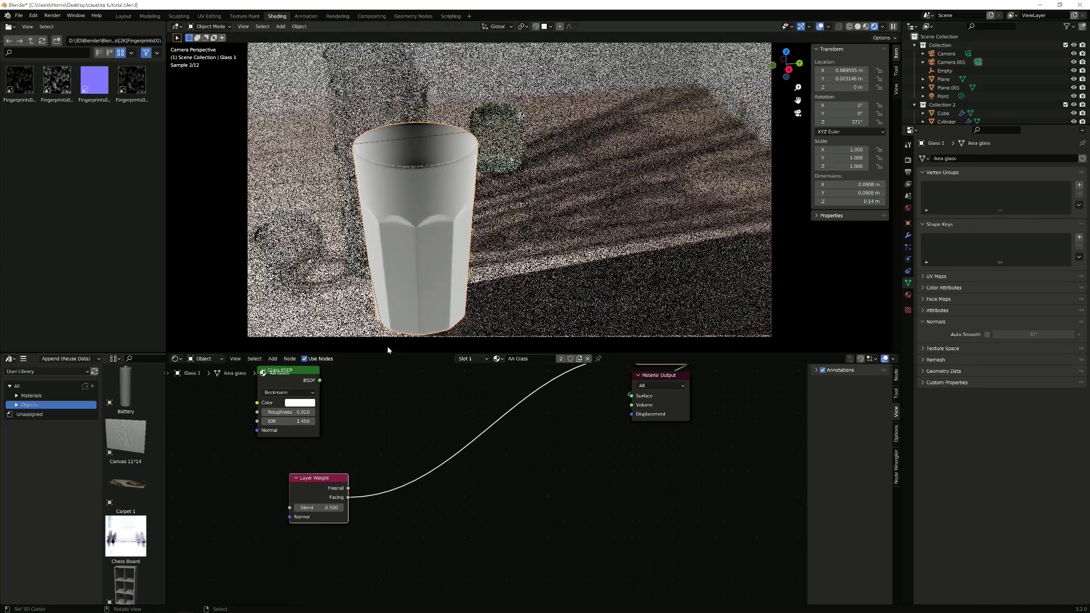
Set the Layer Weight Blend to 0.4 and compare its Fresnel output with Facing, leaving Facing previewed
left_click(325, 507)
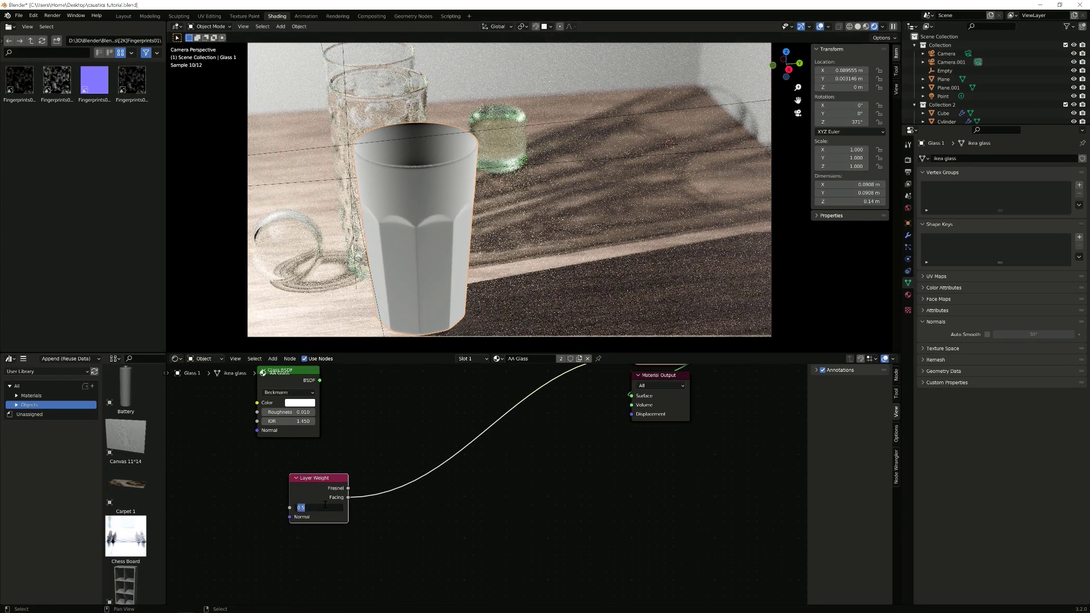
type("0.4")
key("Return")
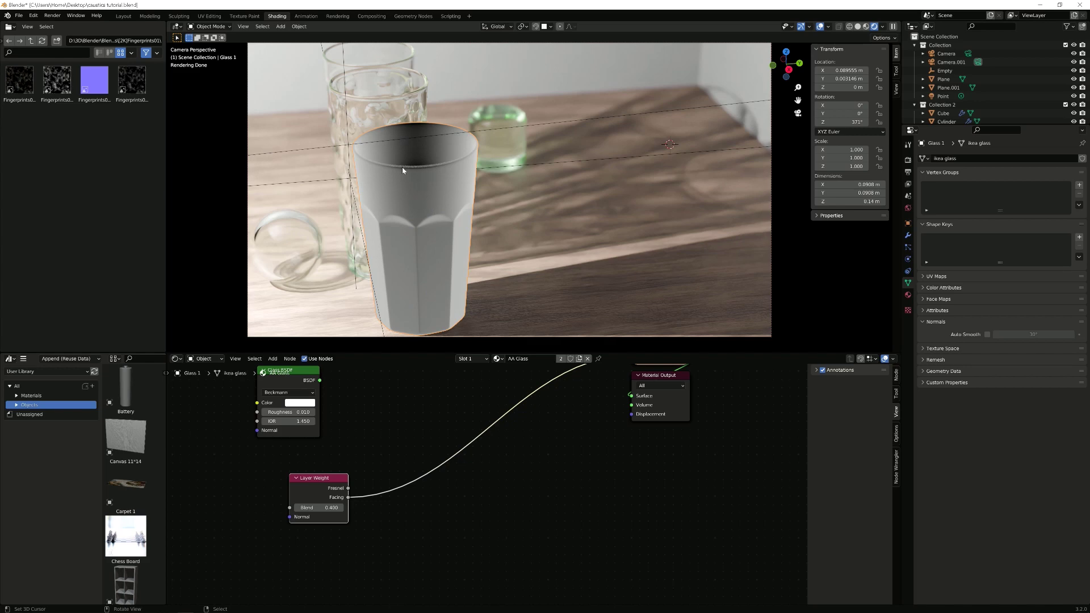
left_click(323, 477, "ctrl+shift")
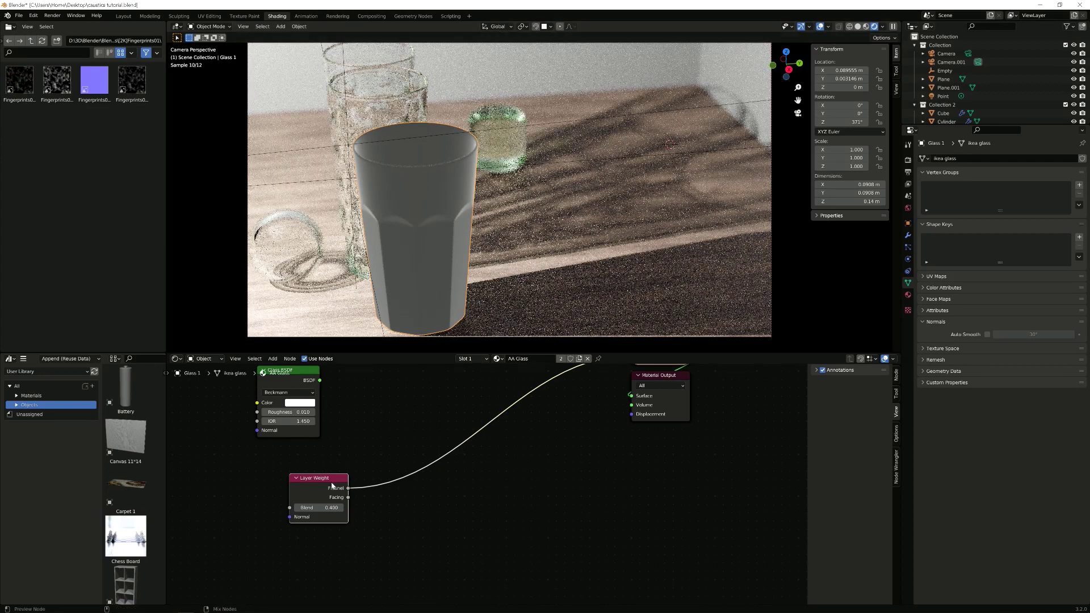
key("alt+s")
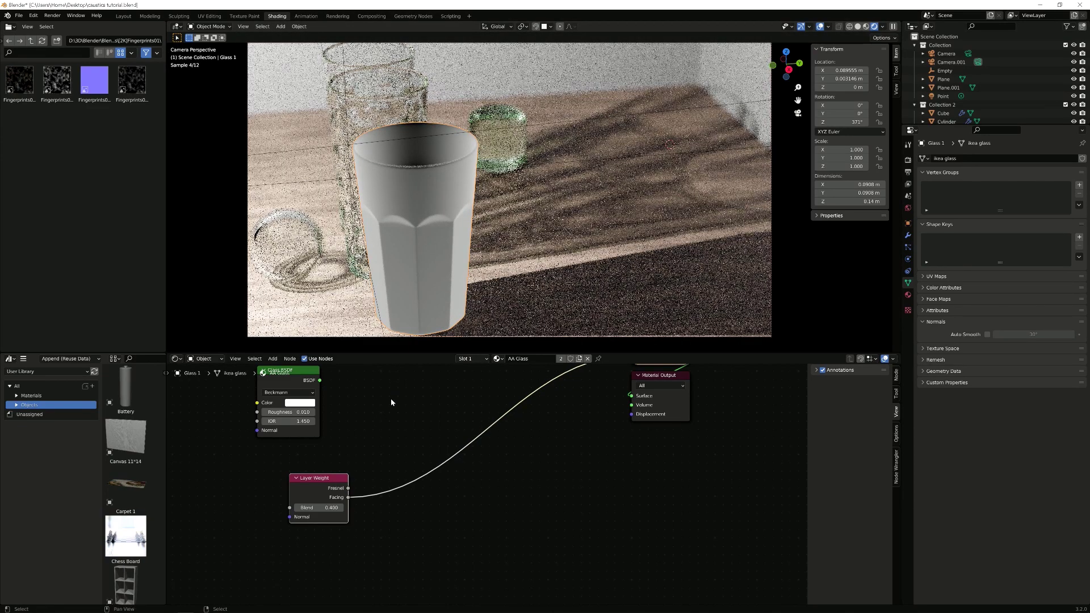
Insert a ColorRamp node on the link coming from the Layer Weight's Facing output
scroll(377, 409, "up", 2)
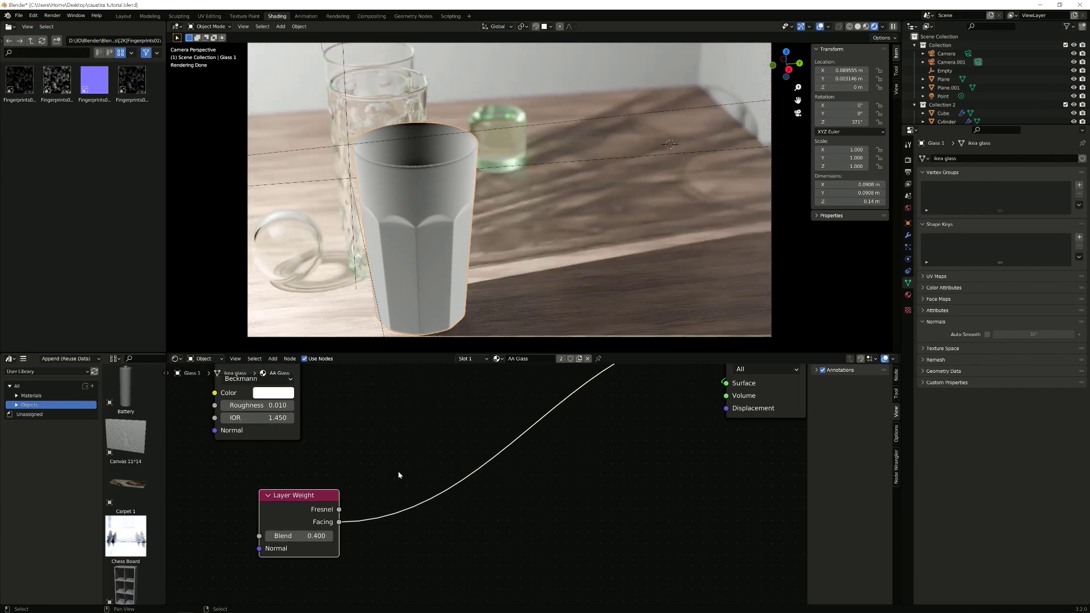
scroll(401, 489, "down", 1)
scroll(423, 448, "down", 1)
key("shift+a")
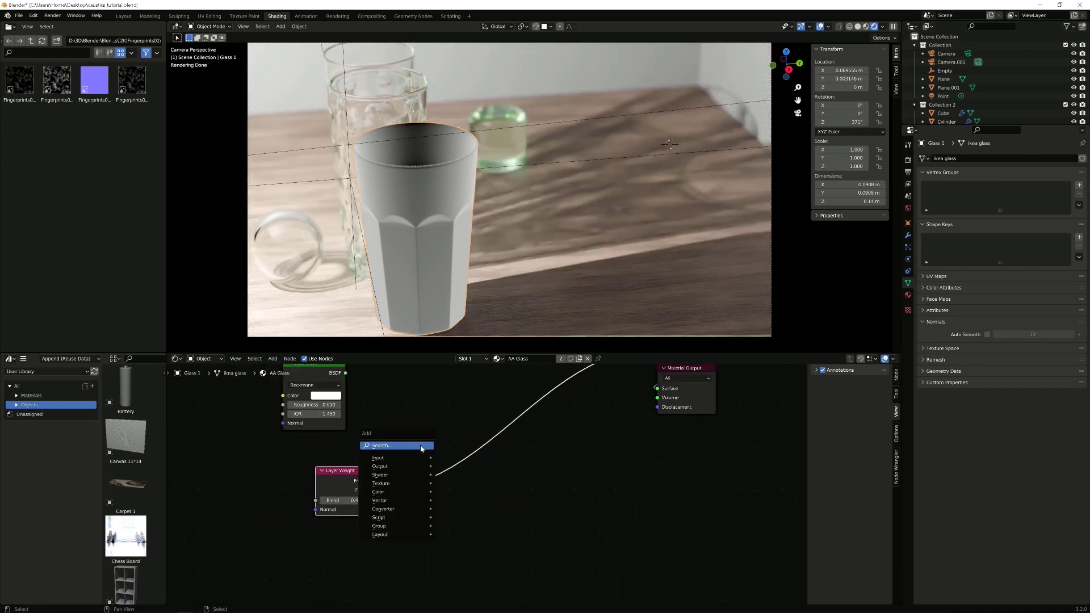
left_click(420, 446)
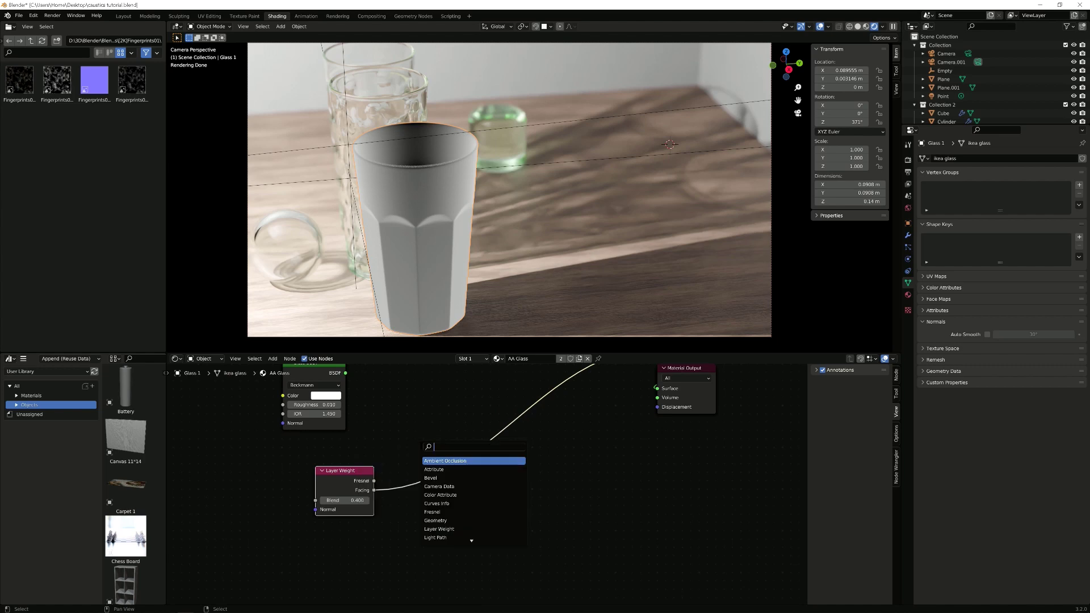
type("coloor")
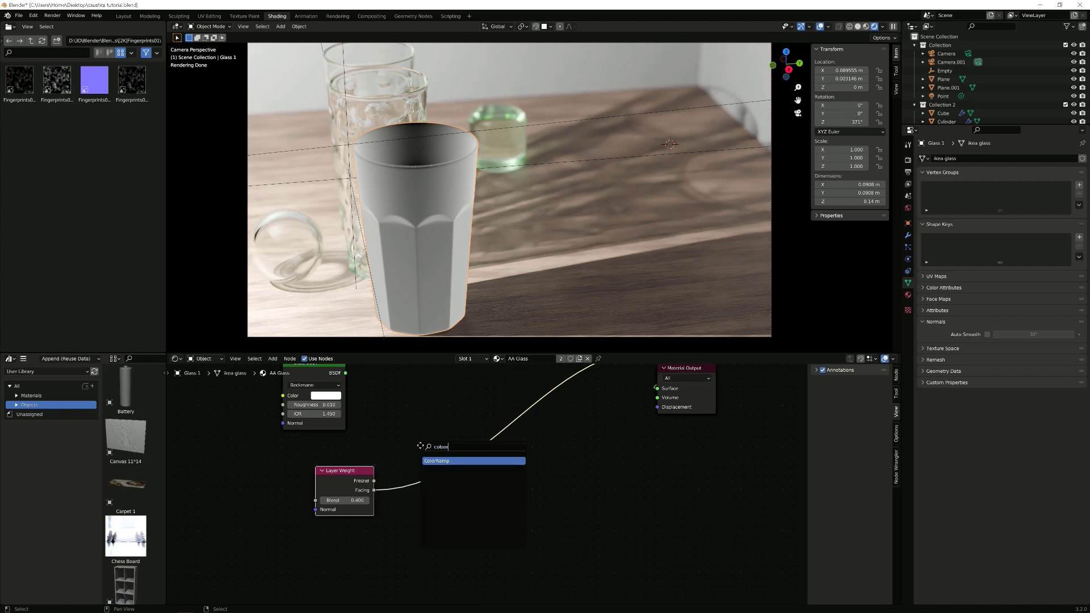
key("Return")
left_click(406, 481)
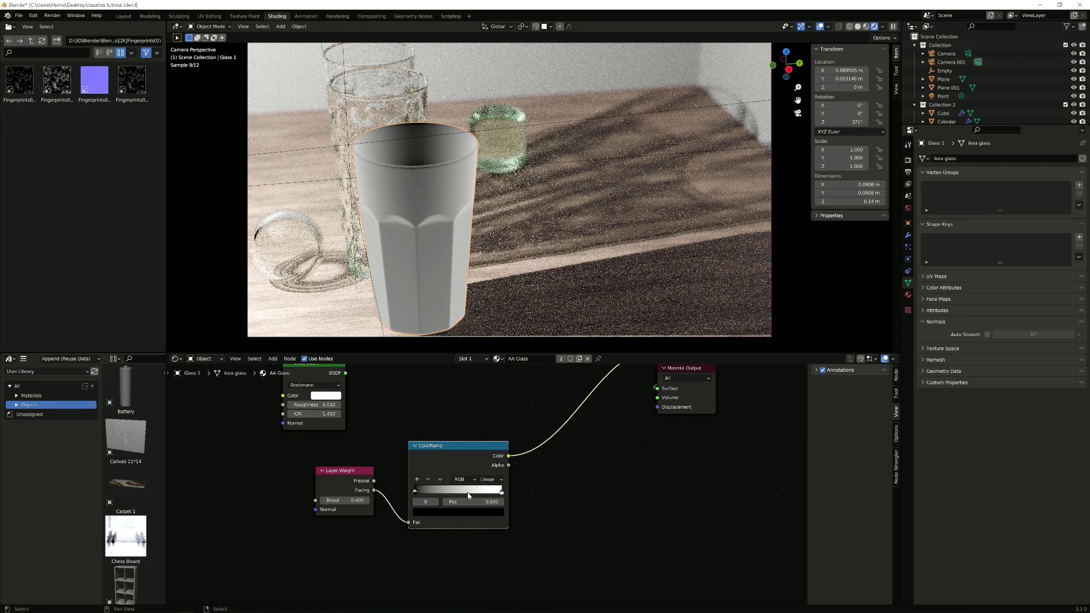
Reverse the ColorRamp by placing the white stop at the start and the black stop at position 1.000
left_click_drag(415, 491, 463, 491)
left_click(500, 492)
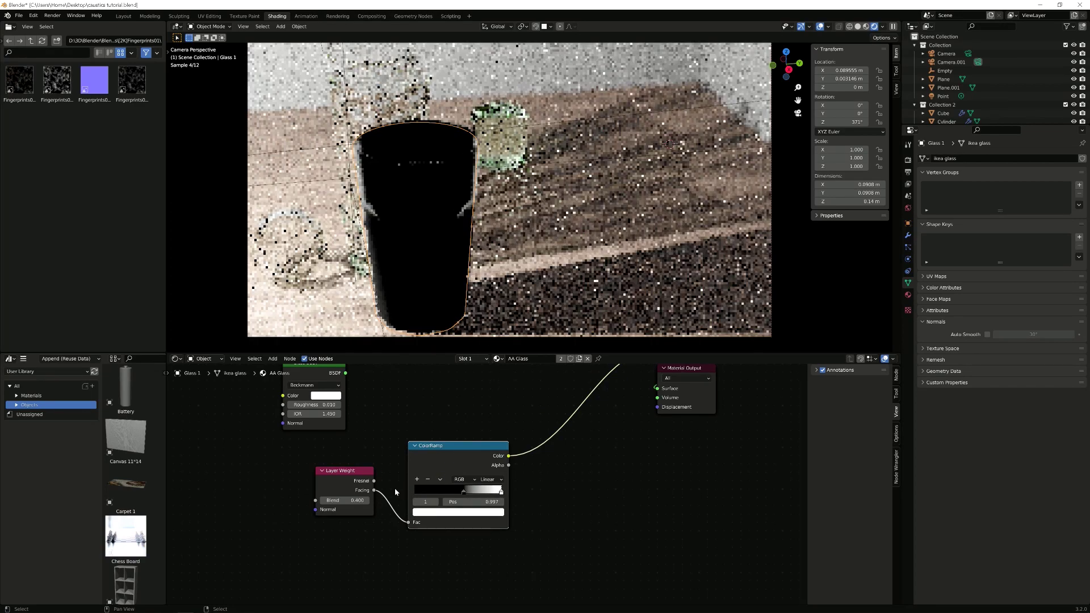
left_click_drag(395, 492, 392, 492)
left_click_drag(463, 492, 527, 489)
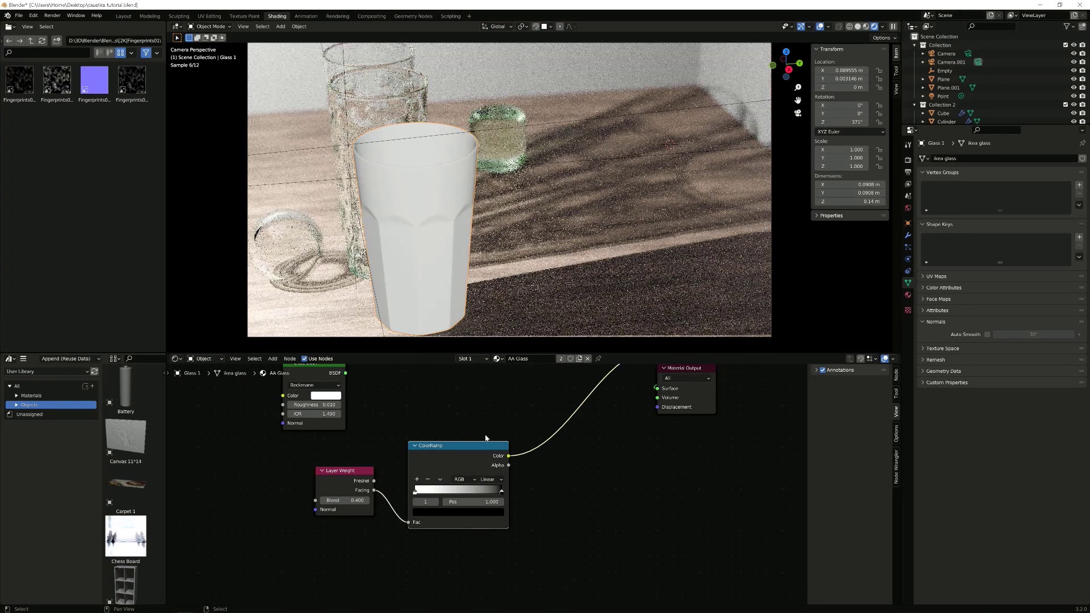
Compare the Layer Weight's Fresnel output with the ColorRamp on the glass, leaving the ColorRamp previewed
left_click(367, 473, "ctrl+shift")
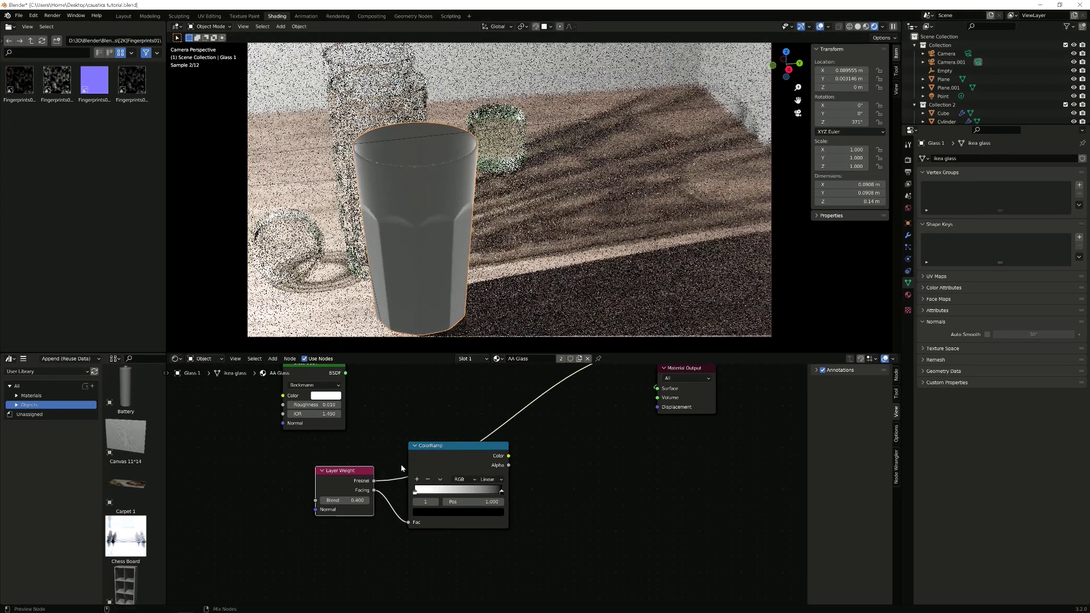
left_click(452, 450, "ctrl+shift")
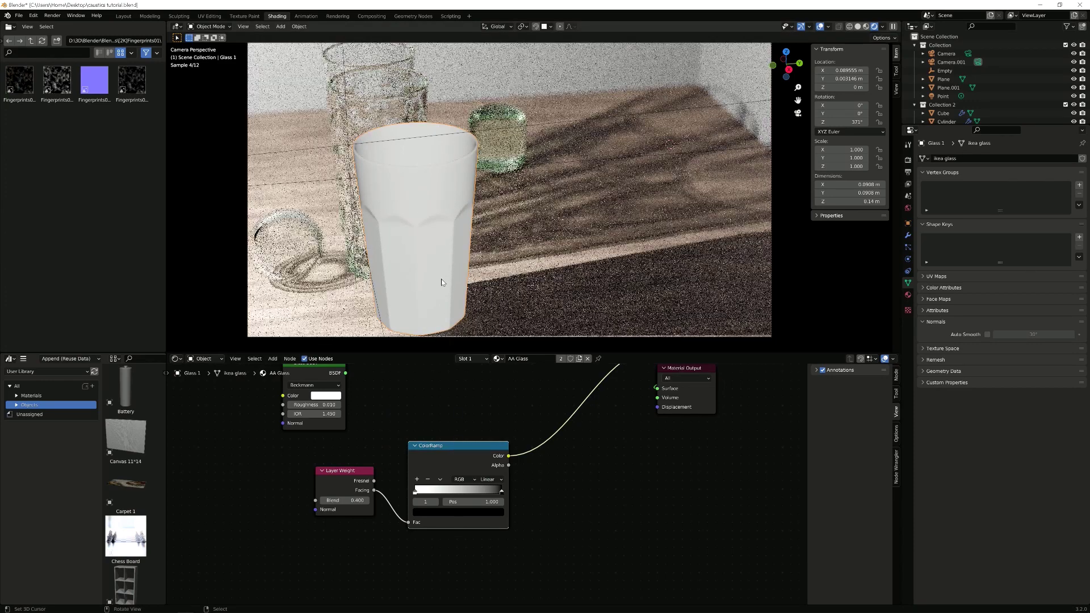
scroll(469, 450, "up", 3)
middle_click_drag(364, 442, 390, 452)
scroll(389, 452, "up", 1)
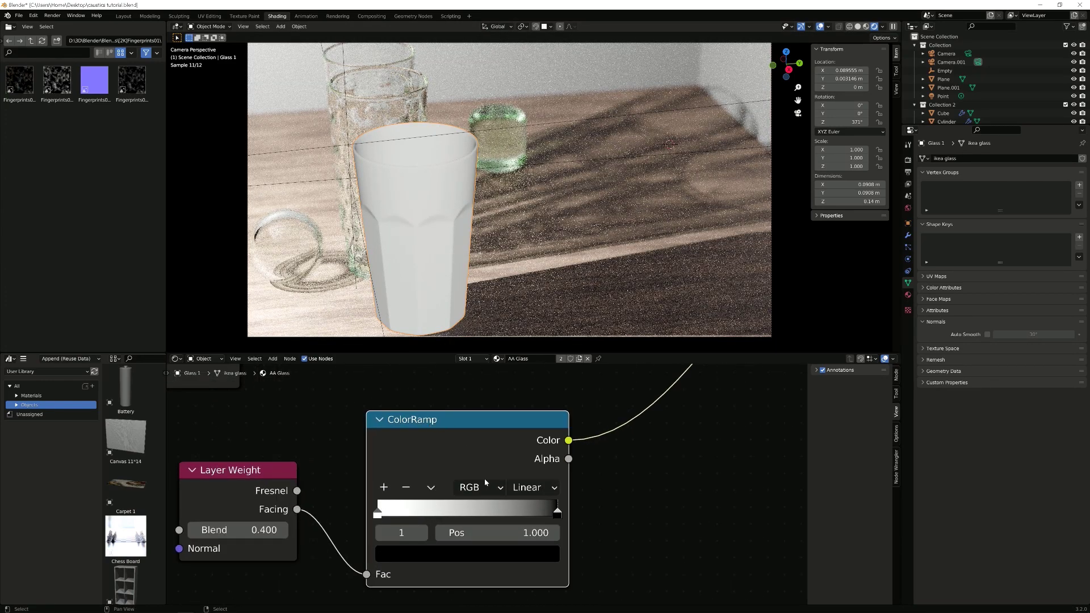
Insert a Mix Shader on the link leaving the ColorRamp's Color output, in front of the Material Output
scroll(554, 492, "down", 4)
middle_click_drag(586, 472, 461, 550)
scroll(382, 499, "down", 4)
middle_click_drag(401, 462, 439, 461)
key("shift+a")
type("ma")
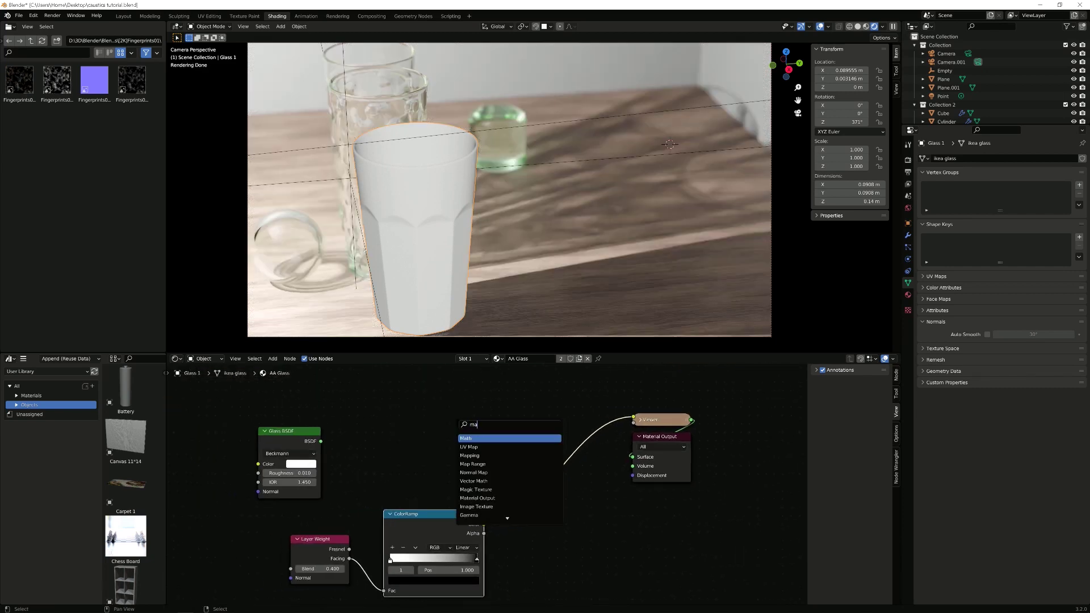
key("BackSpace")
type("ix")
key("Down")
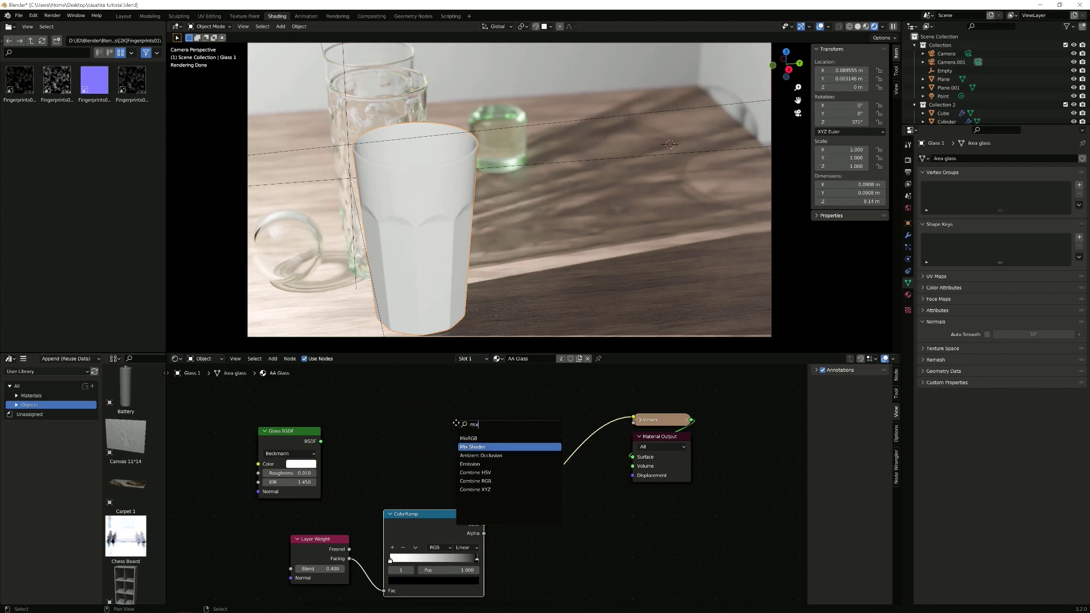
key("Return")
left_click(576, 448)
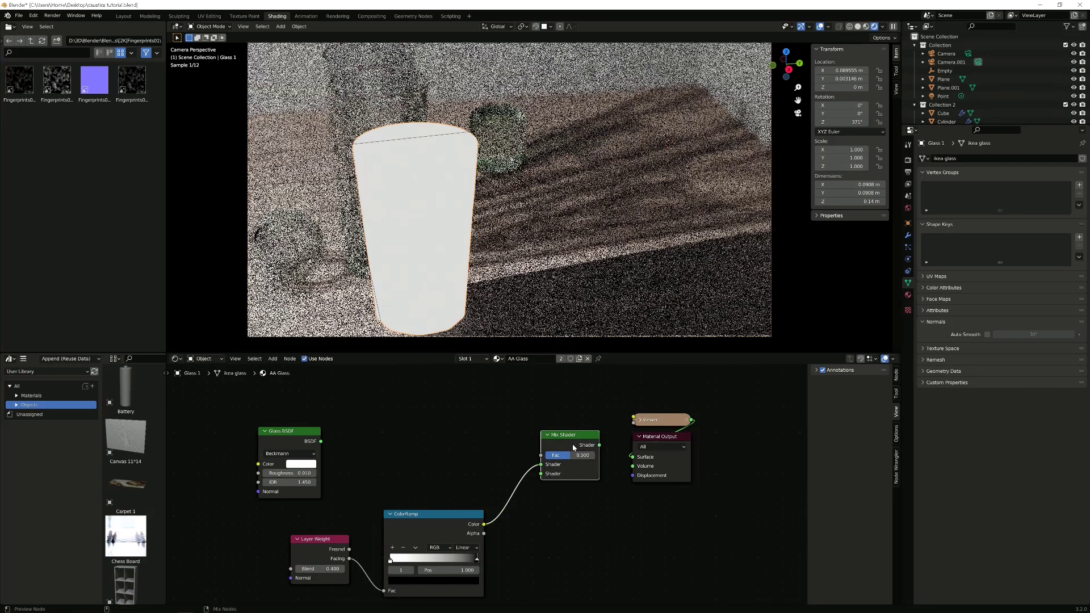
Connect the Mix Shader to the Material Output's Surface and the Glass BSDF to the Mix Shader's first Shader input
left_click(575, 449, "ctrl+shift")
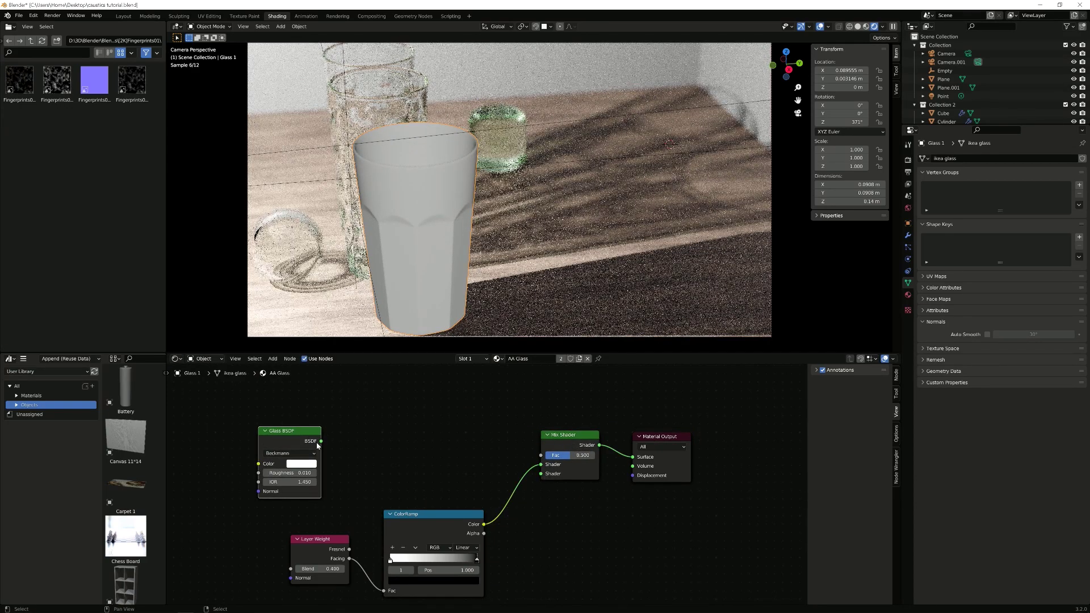
left_click_drag(321, 441, 545, 464)
scroll(406, 437, "down", 3)
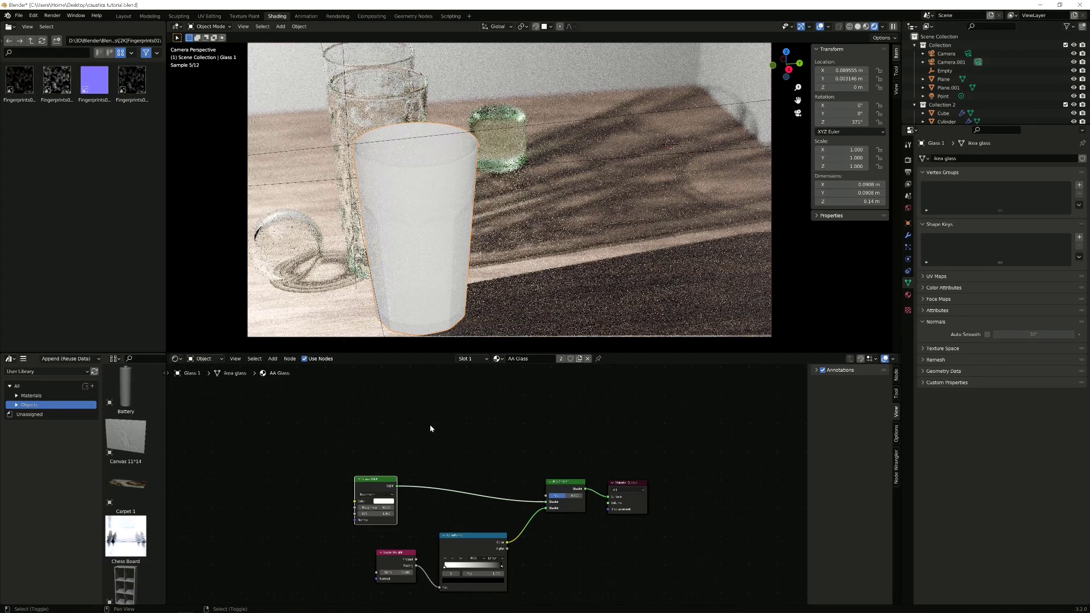
Add a Light Path node above the Glass BSDF and connect its Is Shadow Ray output to the Mix Shader's Fac
key("shift+a")
left_click(431, 426)
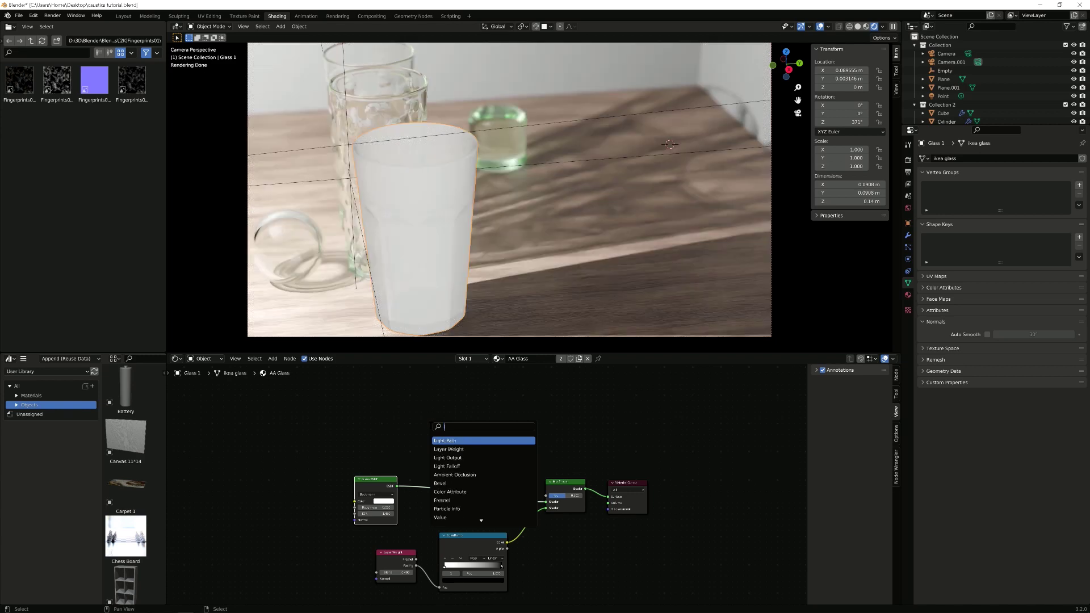
type("light path")
key("Return")
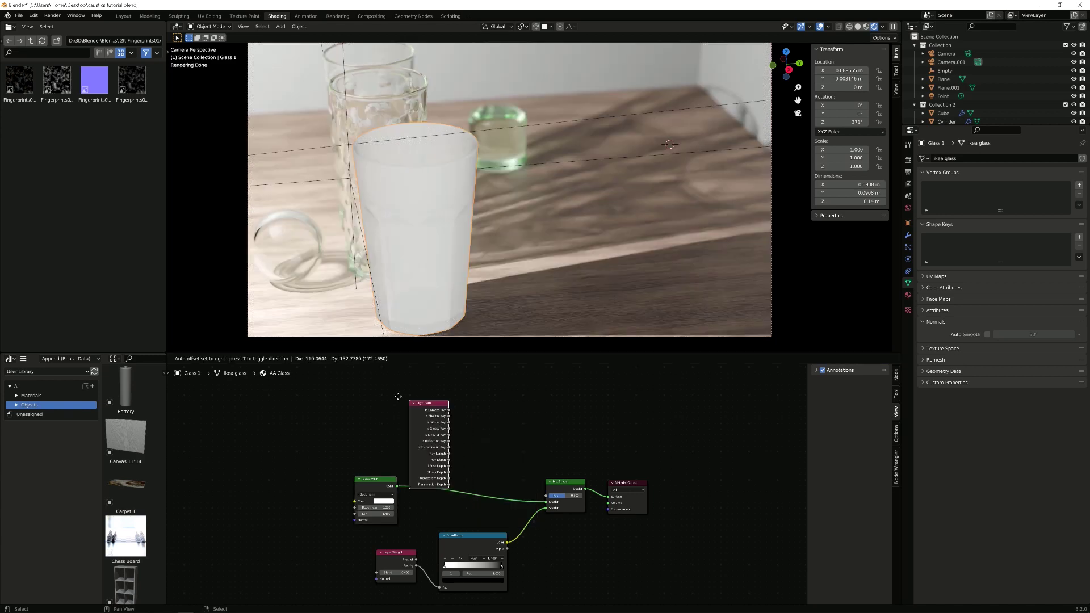
left_click(407, 408)
scroll(404, 407, "up", 2)
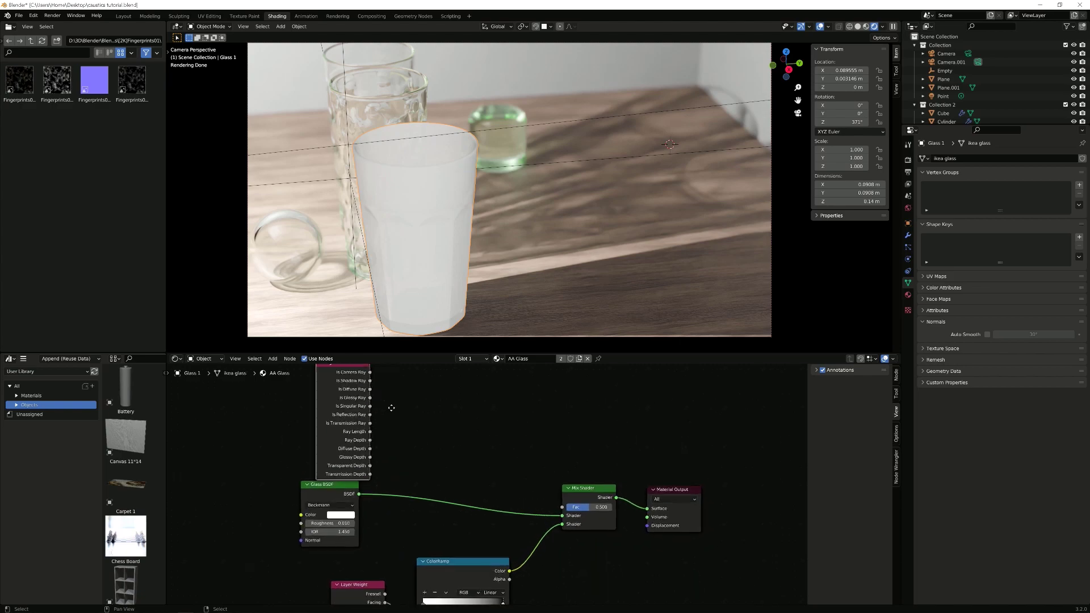
left_click_drag(370, 380, 565, 508)
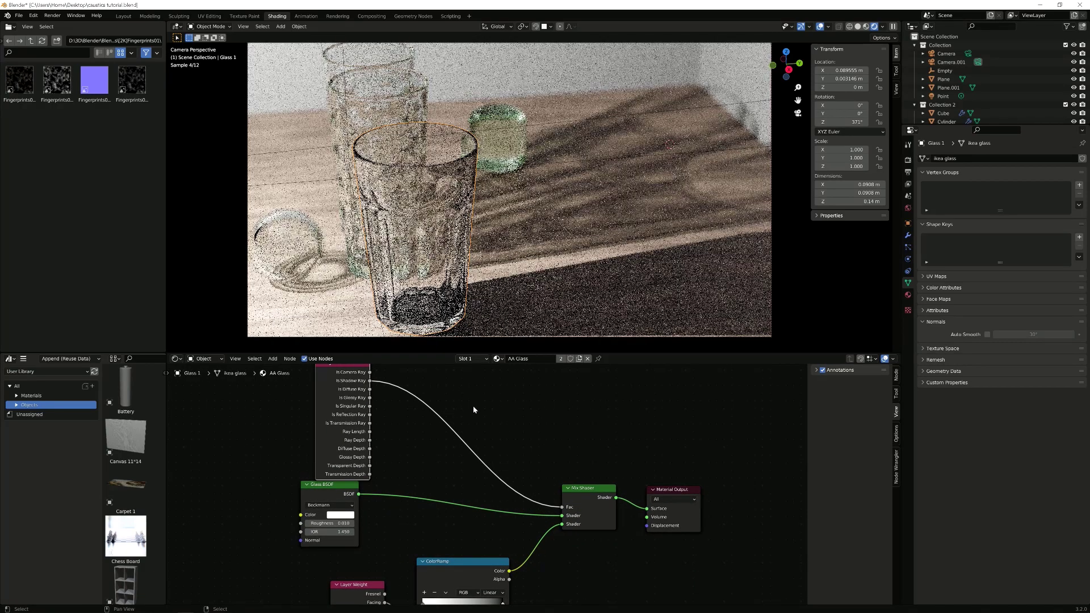
Move the Layer Weight and ColorRamp nodes away from the Mix Shader to make room on the link between them
scroll(496, 494, "down", 1)
middle_click_drag(496, 497, 489, 463)
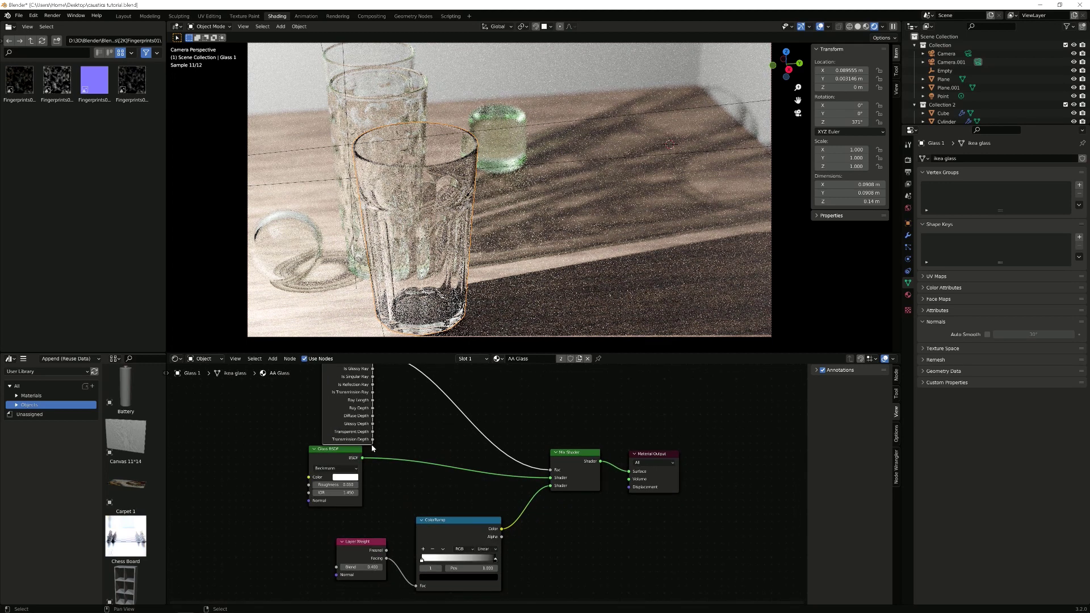
middle_click_drag(373, 447, 399, 475)
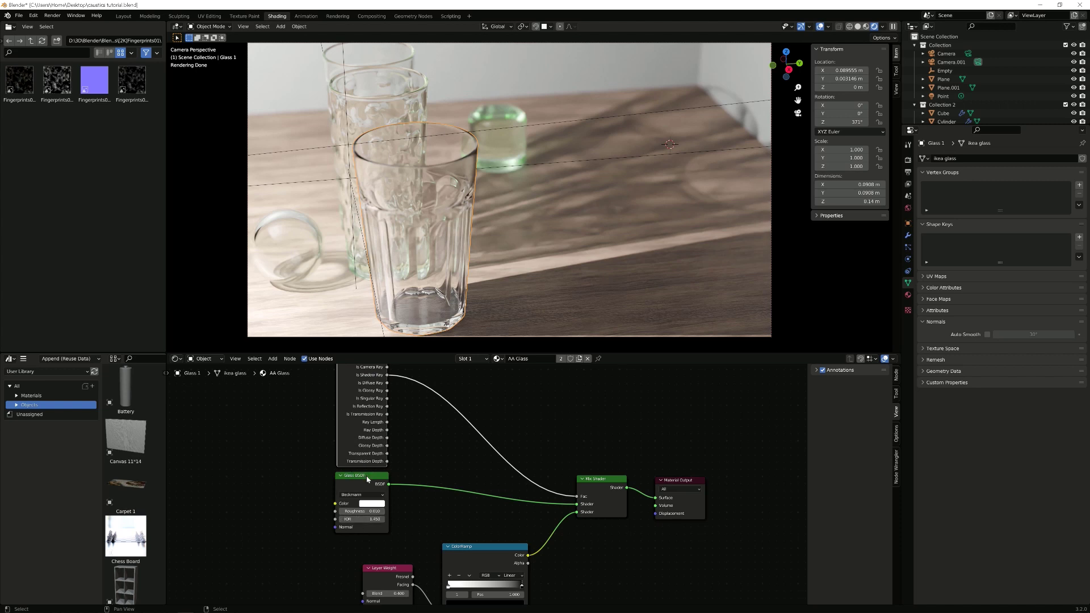
scroll(420, 489, "up", 2)
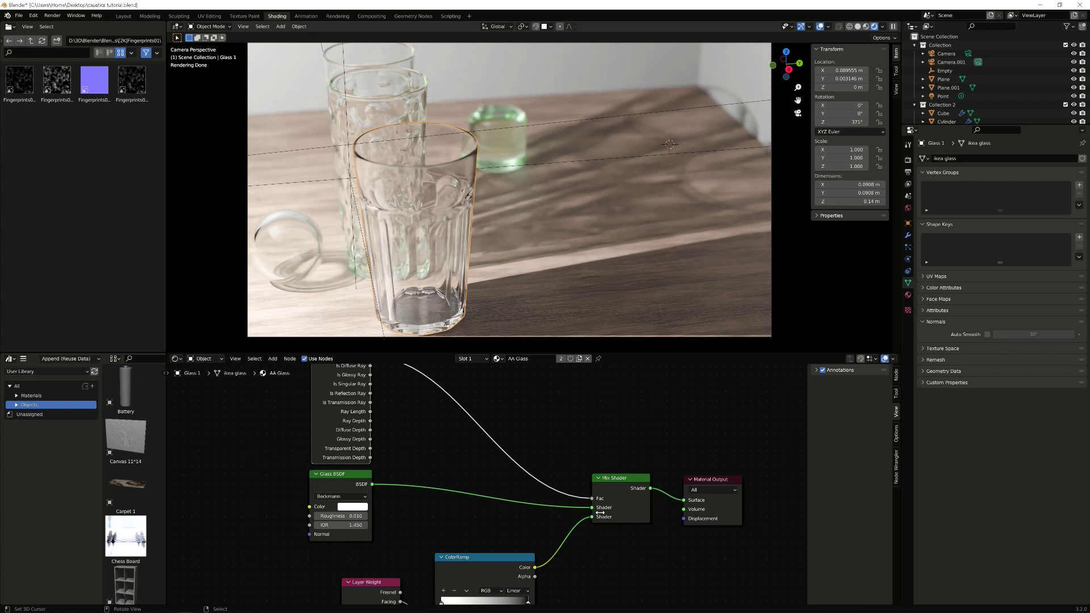
middle_click_drag(484, 504, 480, 413)
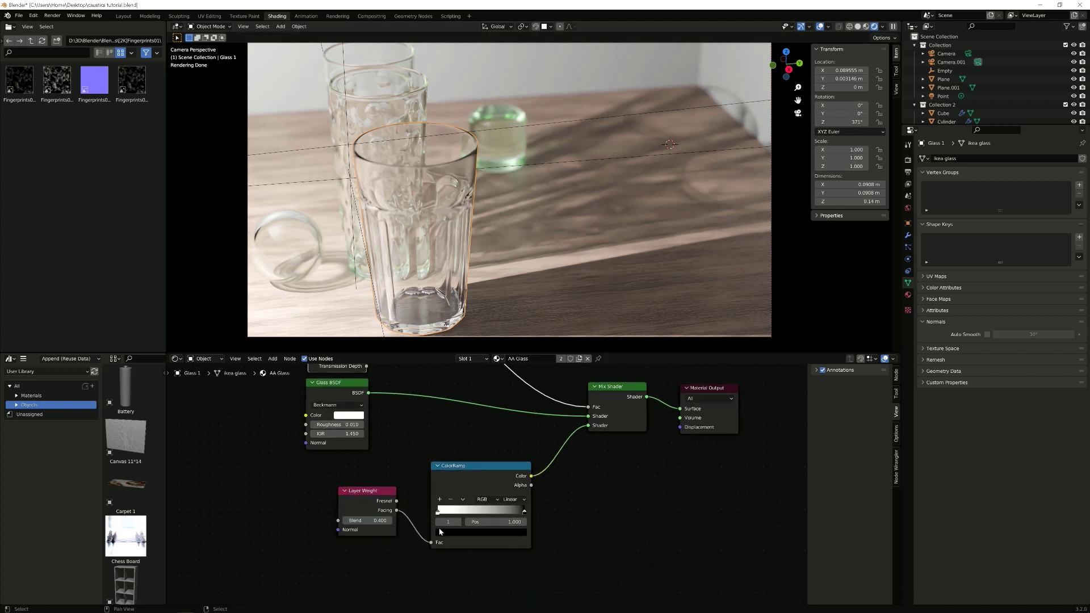
left_click_drag(366, 495, 344, 502)
left_click_drag(455, 479, 421, 486)
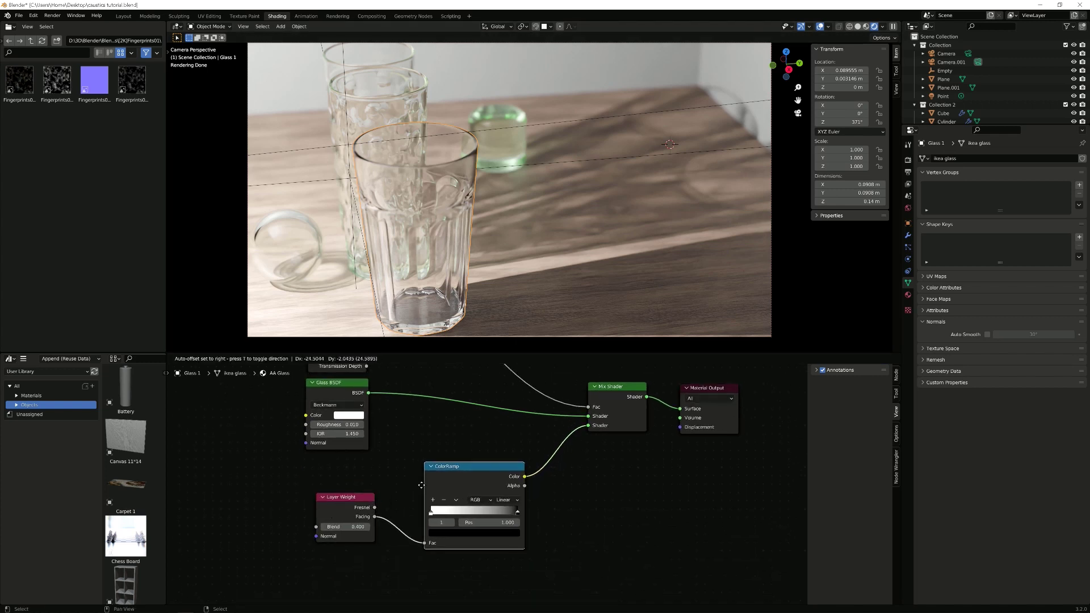
left_click_drag(336, 502, 319, 506)
left_click_drag(439, 480, 406, 478)
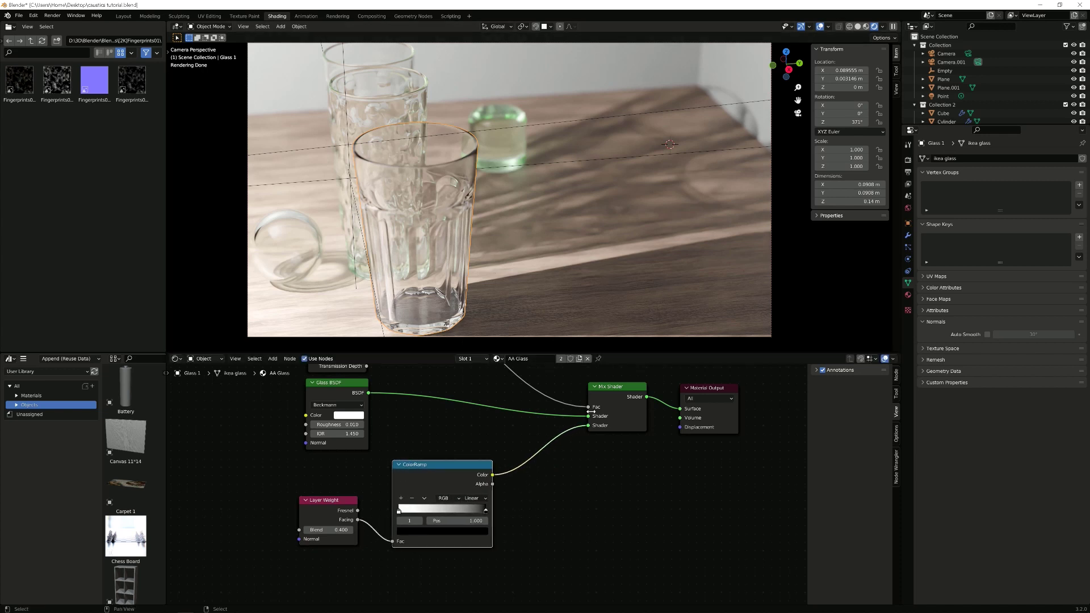
Insert a Math node in Add mode on the link between the ColorRamp and the Mix Shader
key("shift+a")
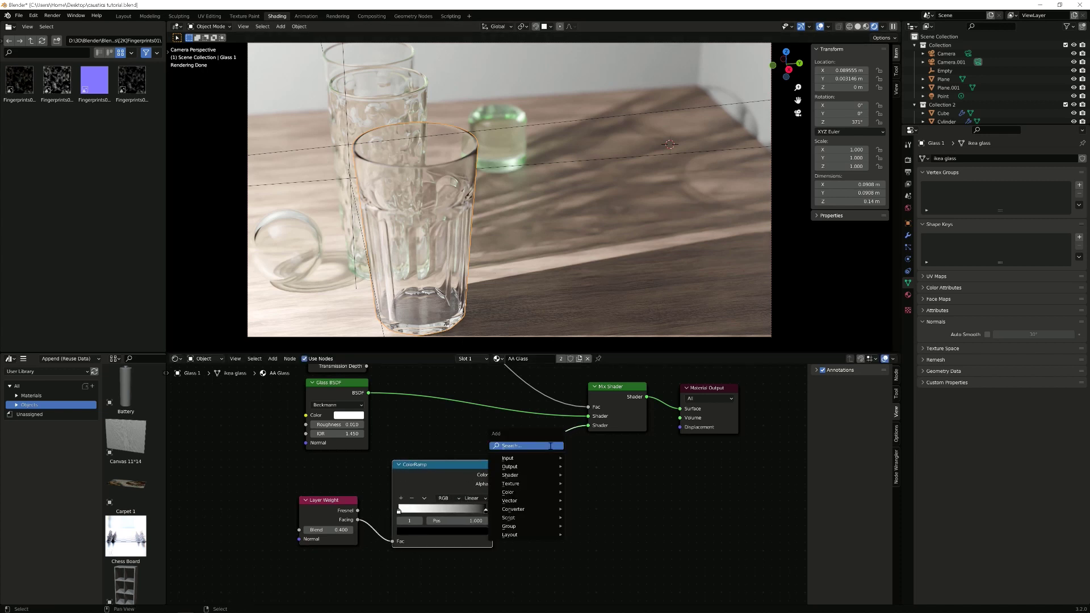
left_click(550, 445)
type("add")
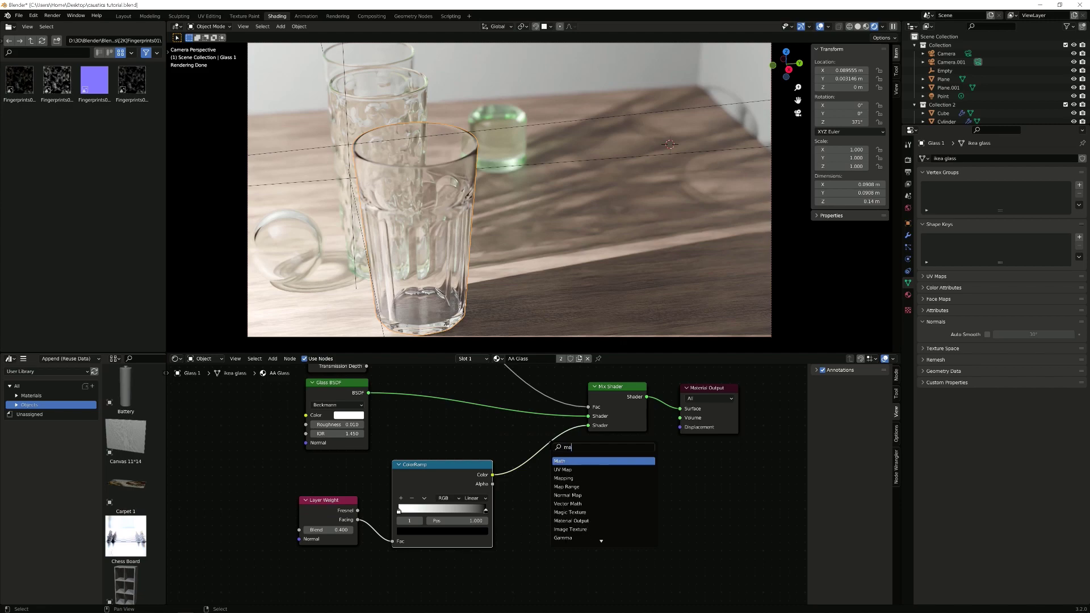
key("Return")
left_click(501, 442)
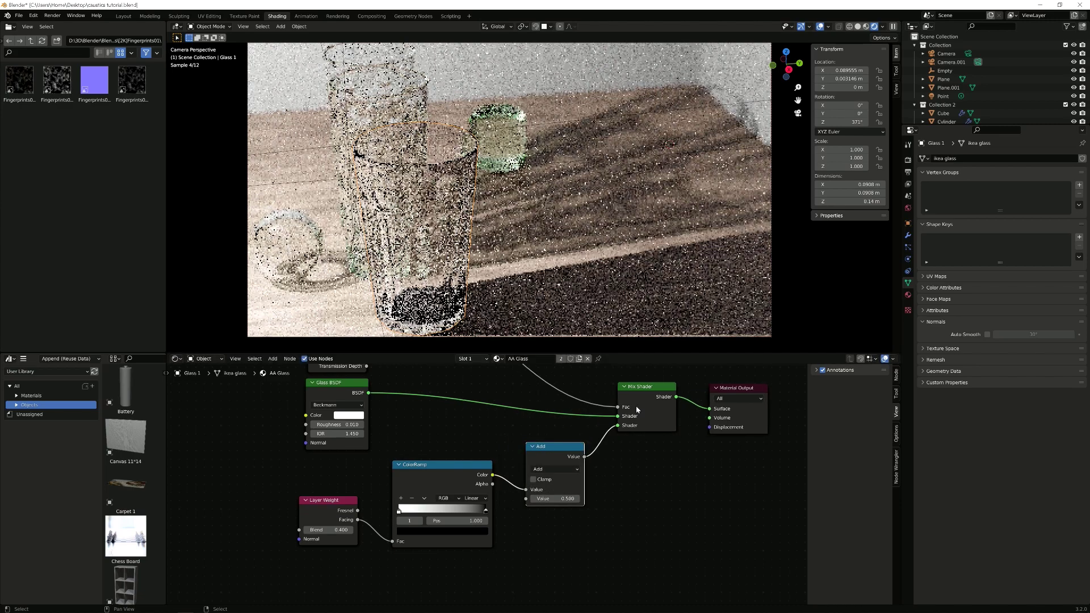
Shift the Mix Shader and Material Output away from the Math node and insert a Transparent BSDF on the link before the Mix Shader
middle_click_drag(640, 396, 517, 428)
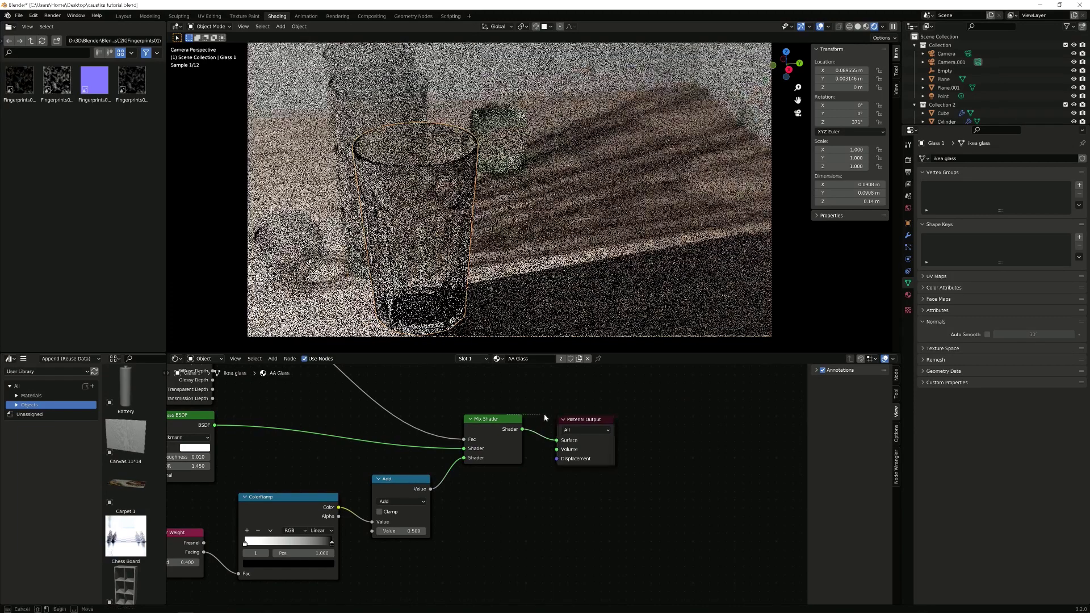
left_click_drag(505, 423, 599, 412)
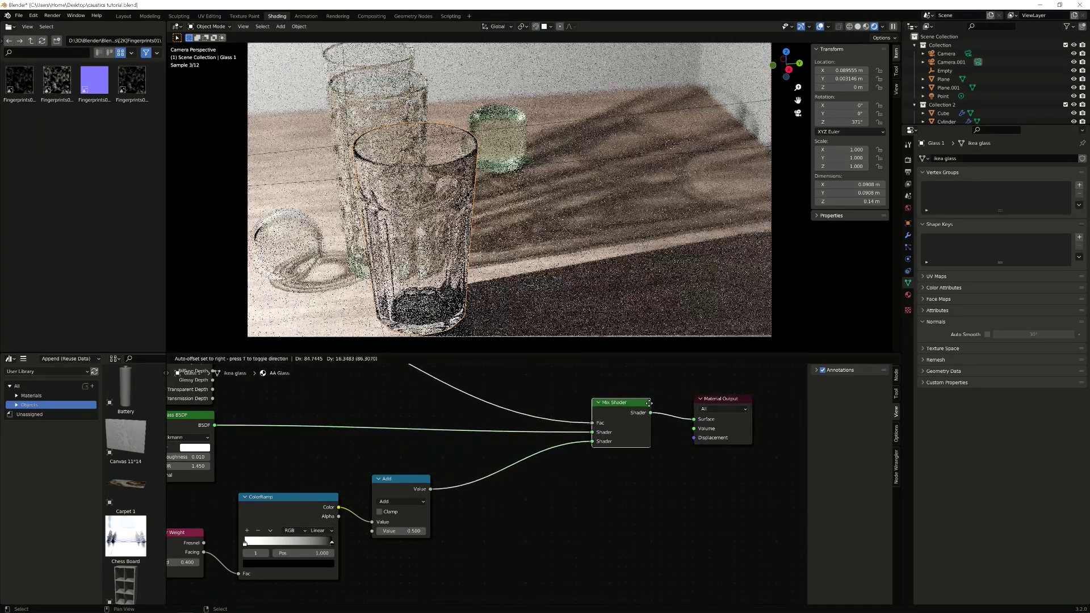
scroll(526, 454, "up", 2)
key("shift+a")
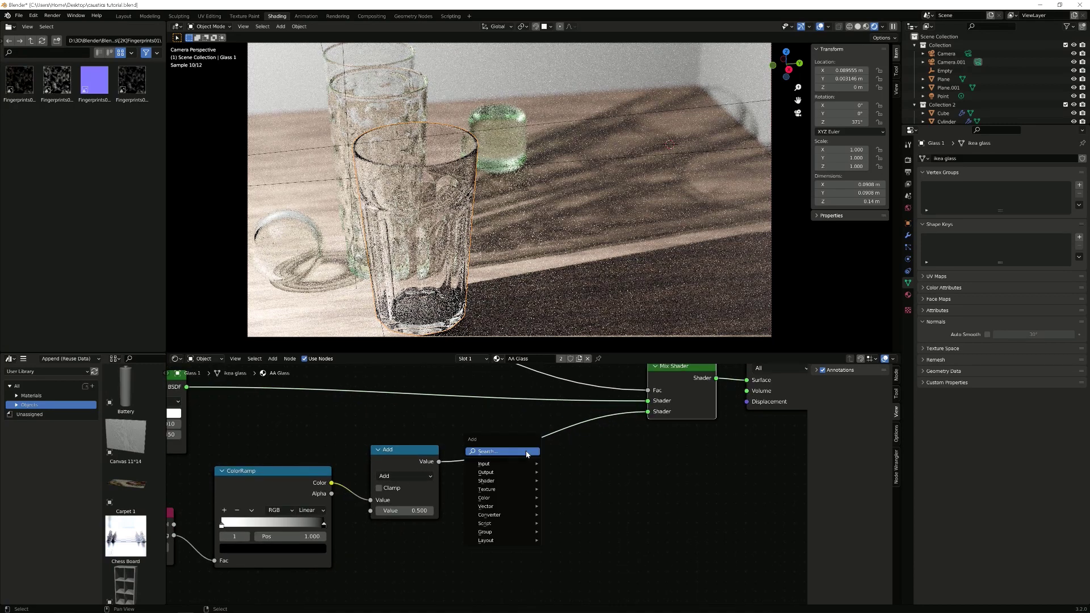
left_click(526, 454)
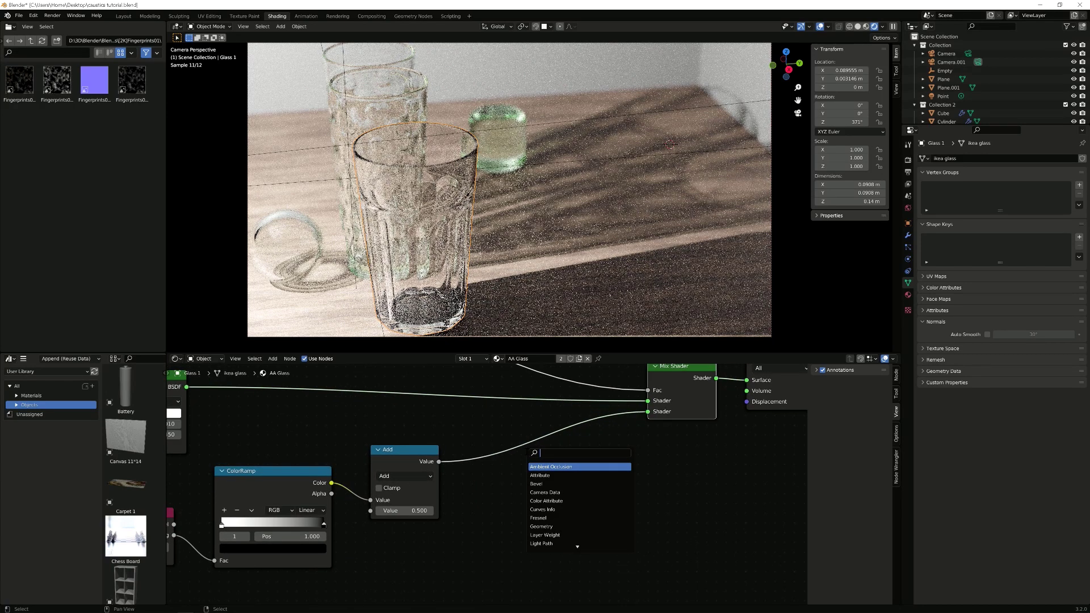
type("tr")
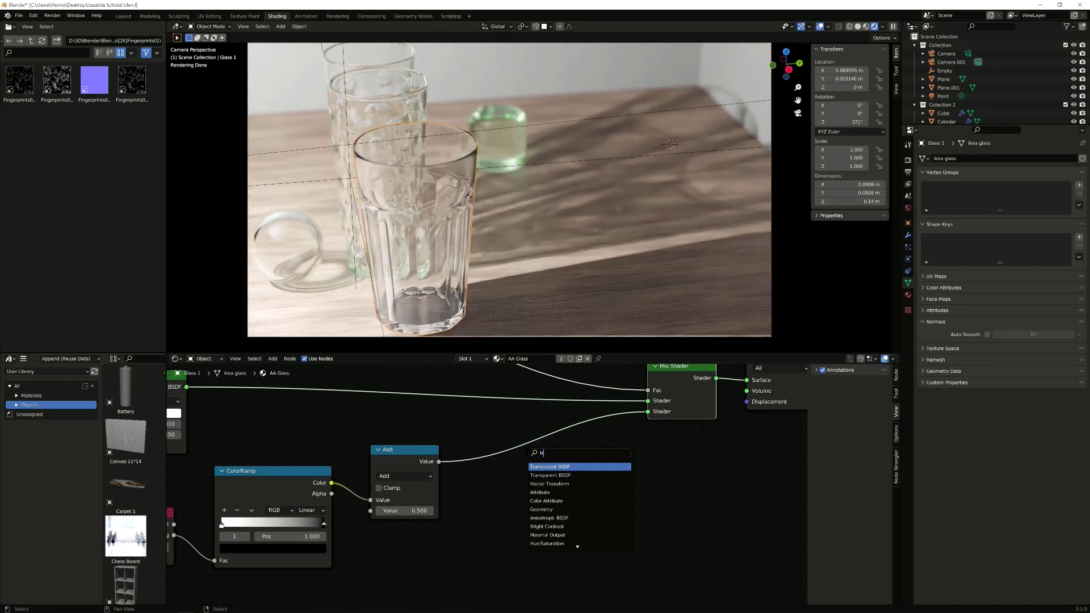
type("anspar")
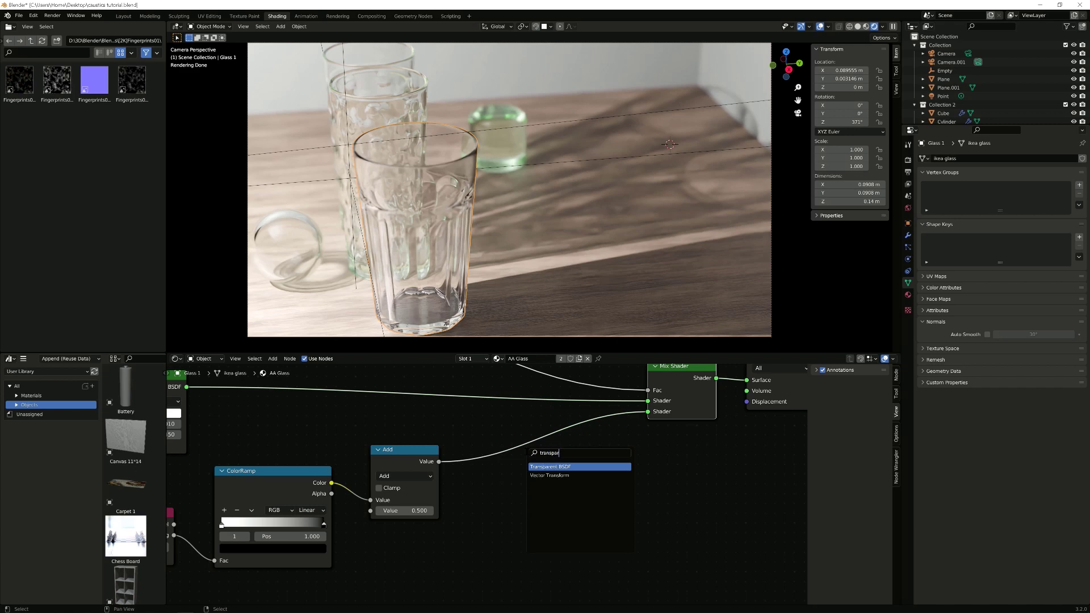
key("Return")
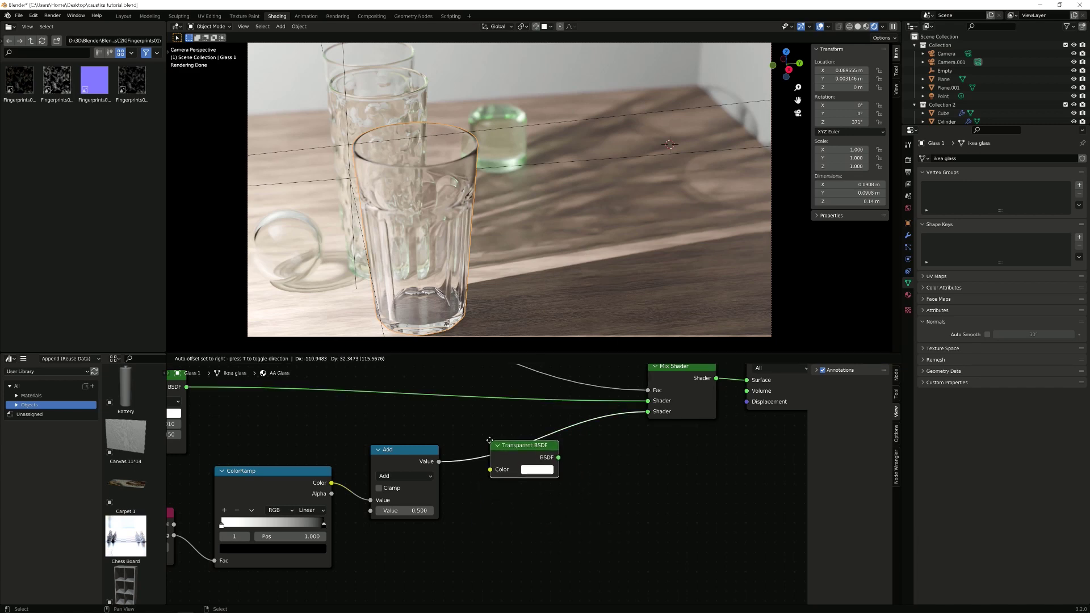
left_click(490, 444)
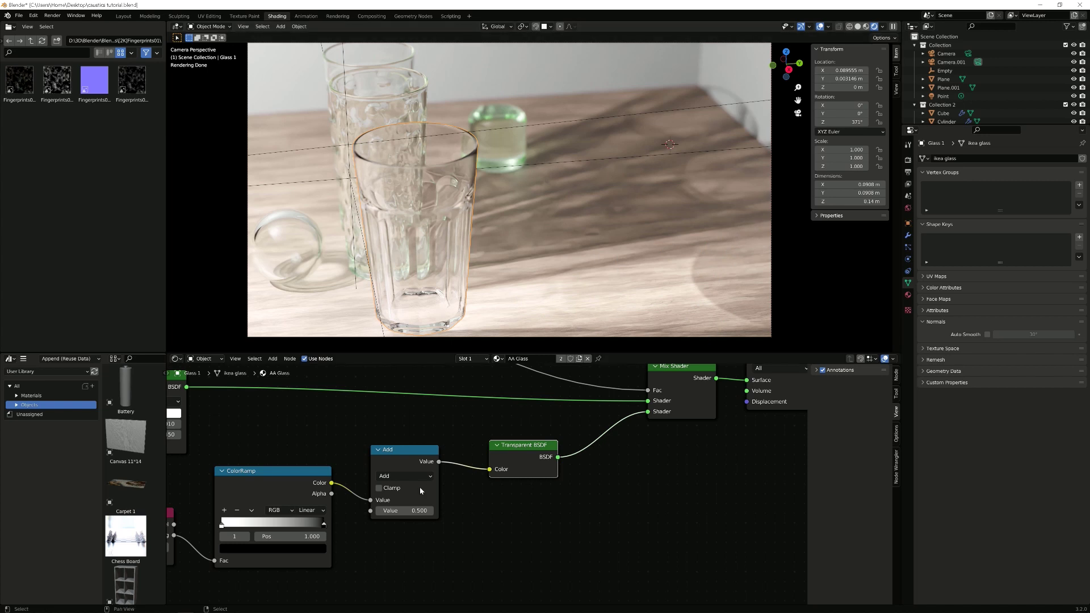
Add two new color stops to the ColorRamp between its white and black stops
scroll(397, 511, "up", 1)
scroll(400, 502, "up", 2)
middle_click_drag(363, 493, 509, 459)
scroll(432, 464, "down", 5)
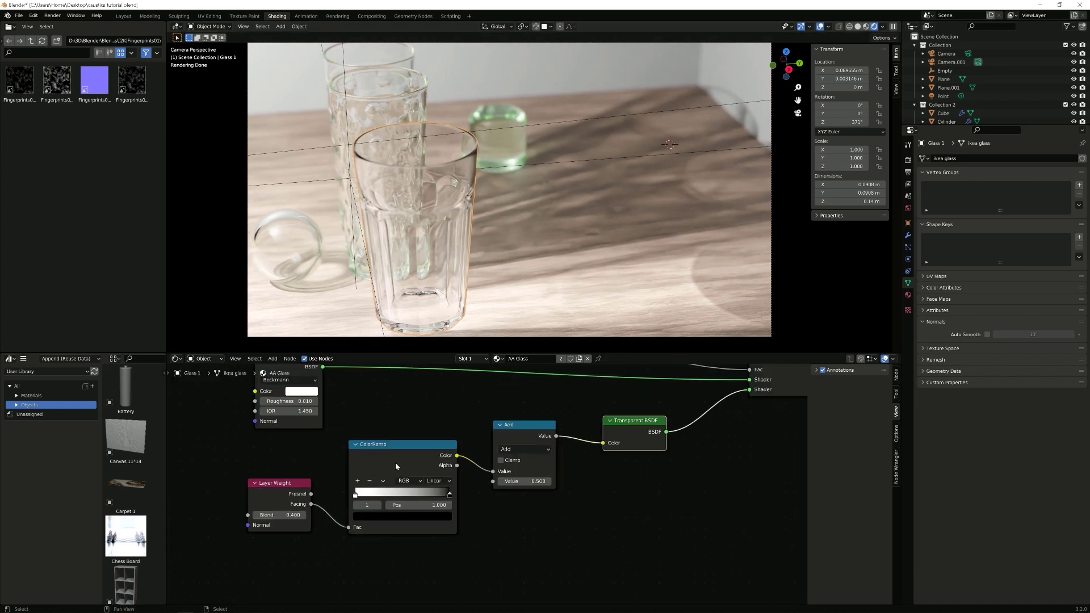
middle_click_drag(387, 488, 437, 459)
scroll(415, 466, "up", 4)
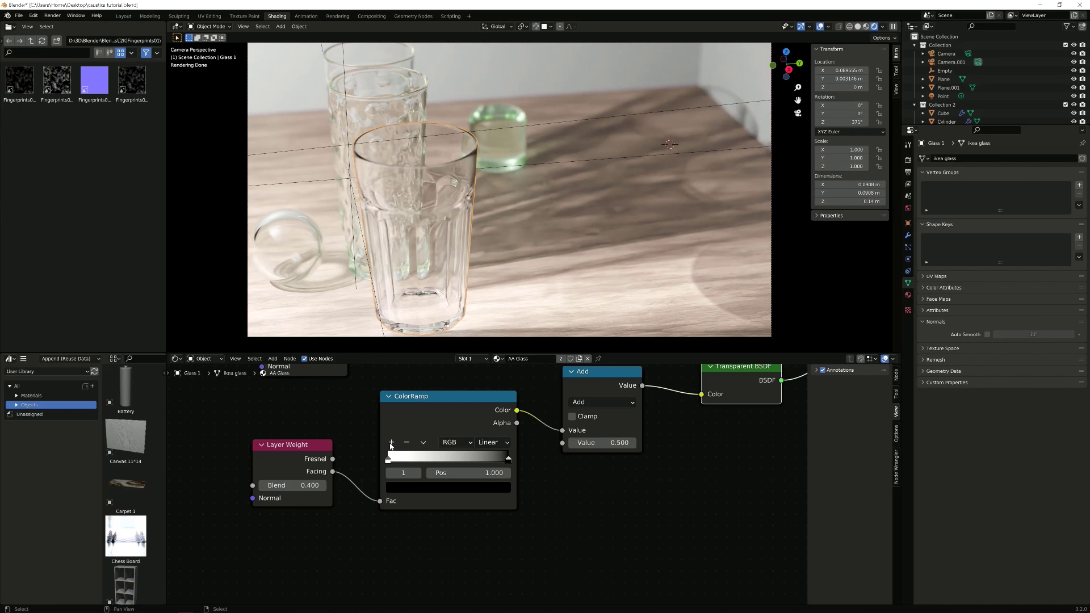
left_click(391, 442)
left_click(391, 442)
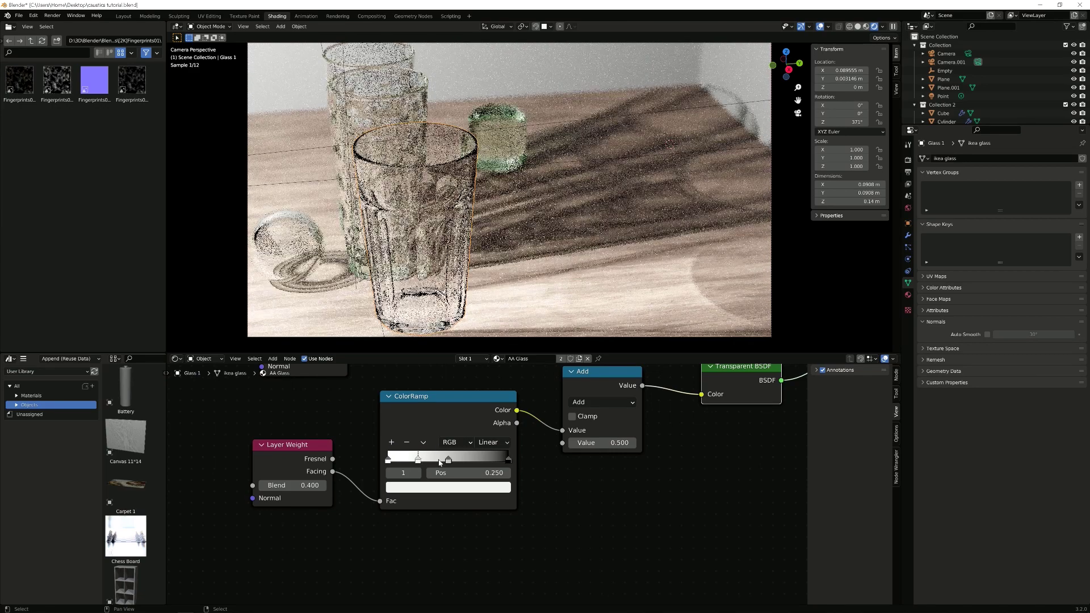
Move the ColorRamp's two middle stops close to the white end, at positions 0.061 and 0.117
left_click_drag(447, 461, 408, 463)
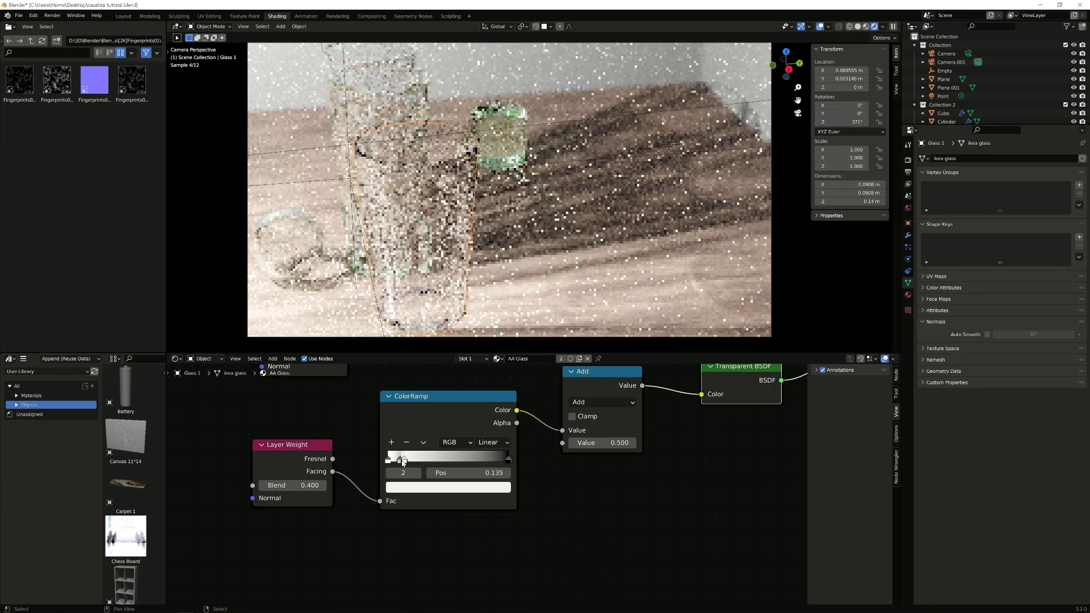
scroll(402, 462, "up", 3)
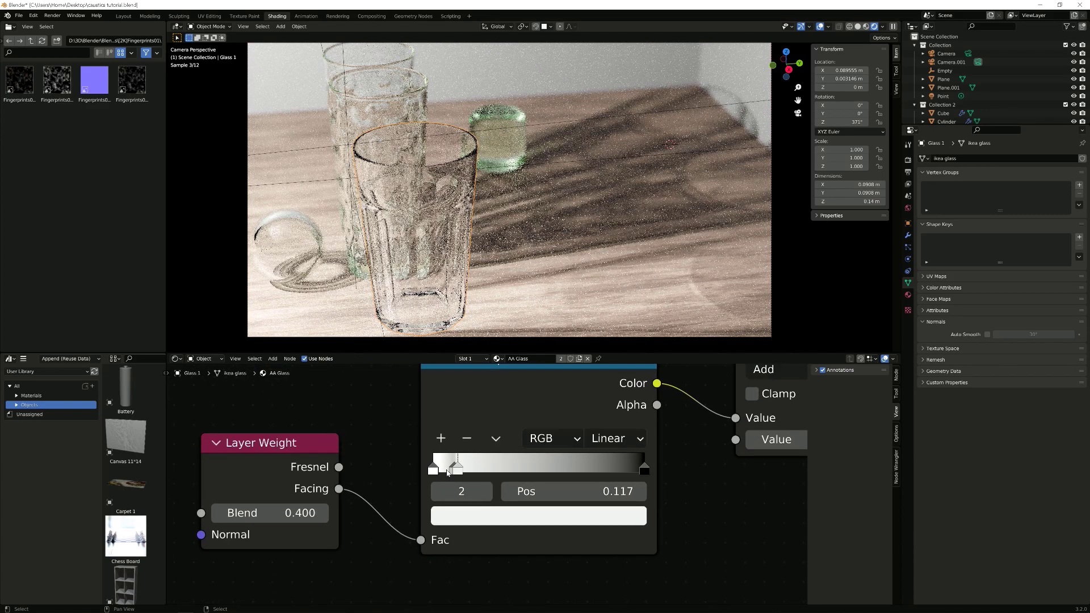
left_click(449, 469)
left_click_drag(448, 469, 445, 469)
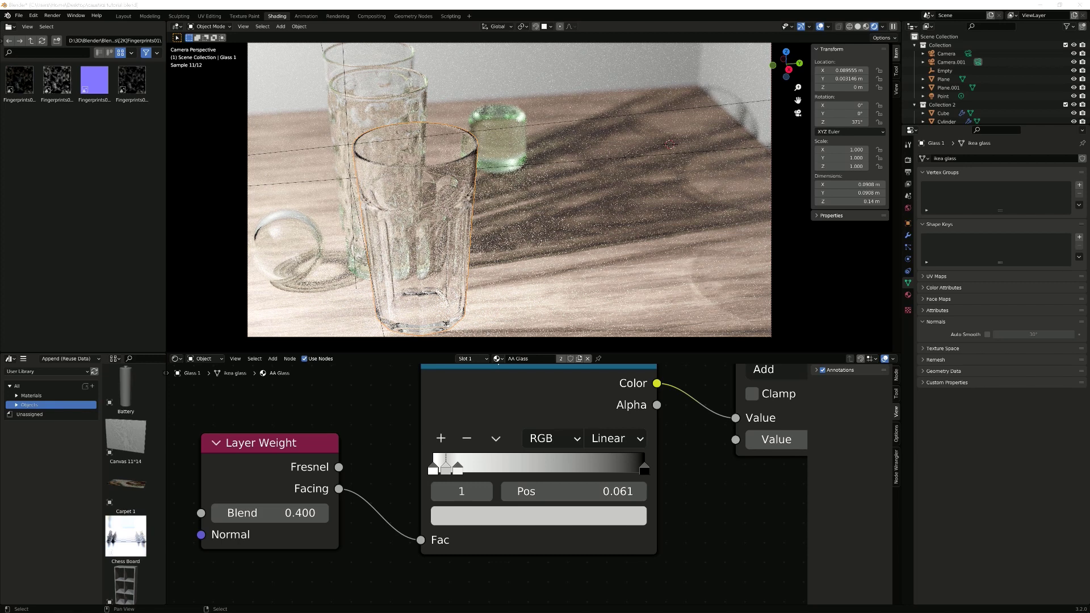
Shift the ColorRamp's light stops inward, darken the stop at 0.145 to dark grey, and place the next one at 0.214
mouse_move(460, 471)
left_mouse_down()
mouse_move(486, 472)
mouse_move(447, 470)
left_mouse_up()
left_click(464, 469)
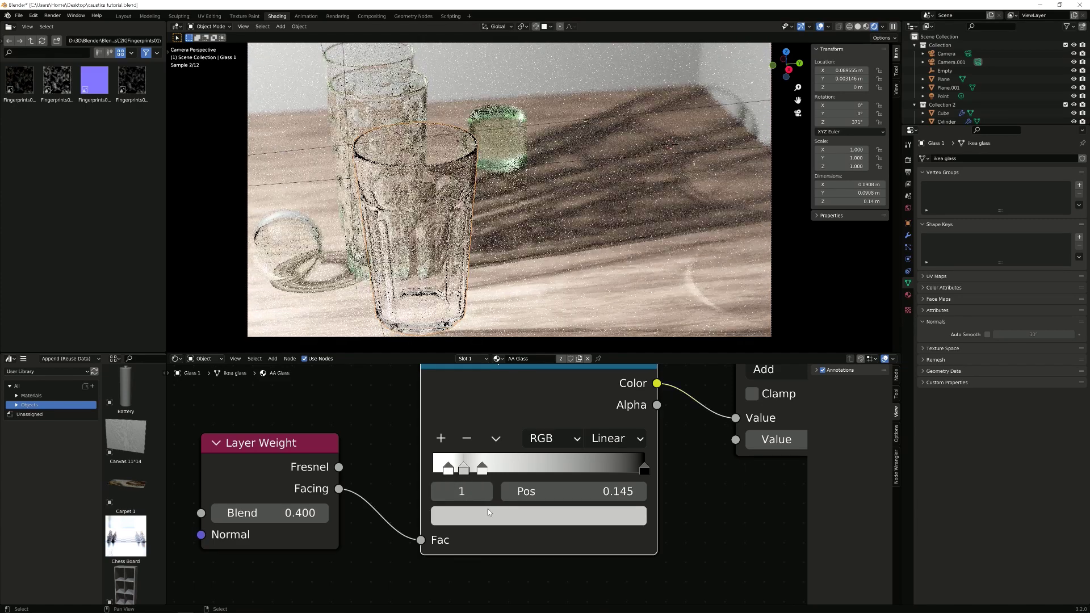
left_click(488, 514)
scroll(514, 348, "down", 6)
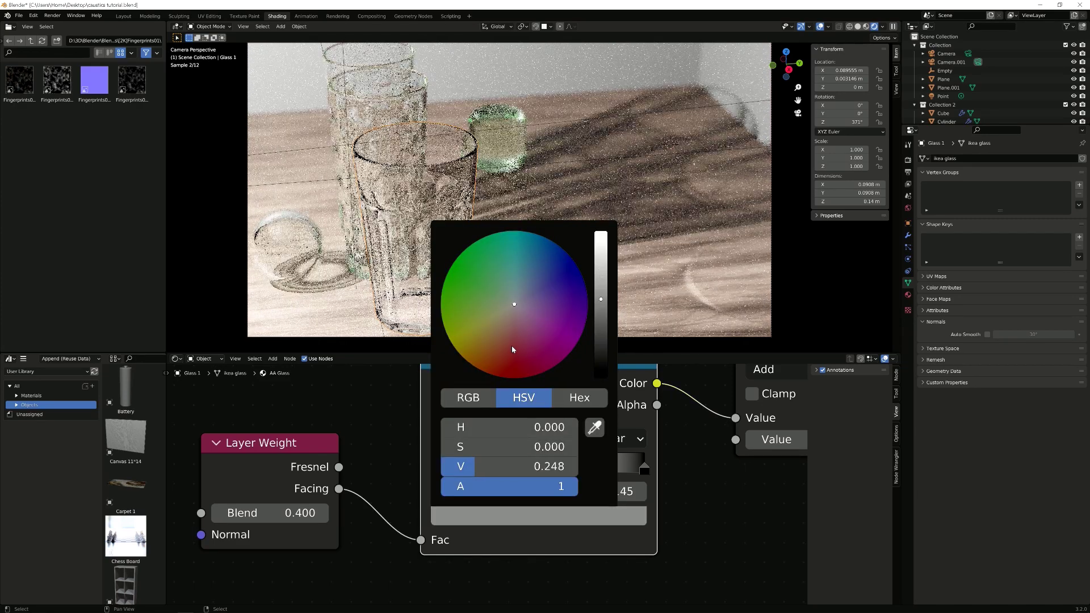
left_click_drag(483, 469, 478, 470)
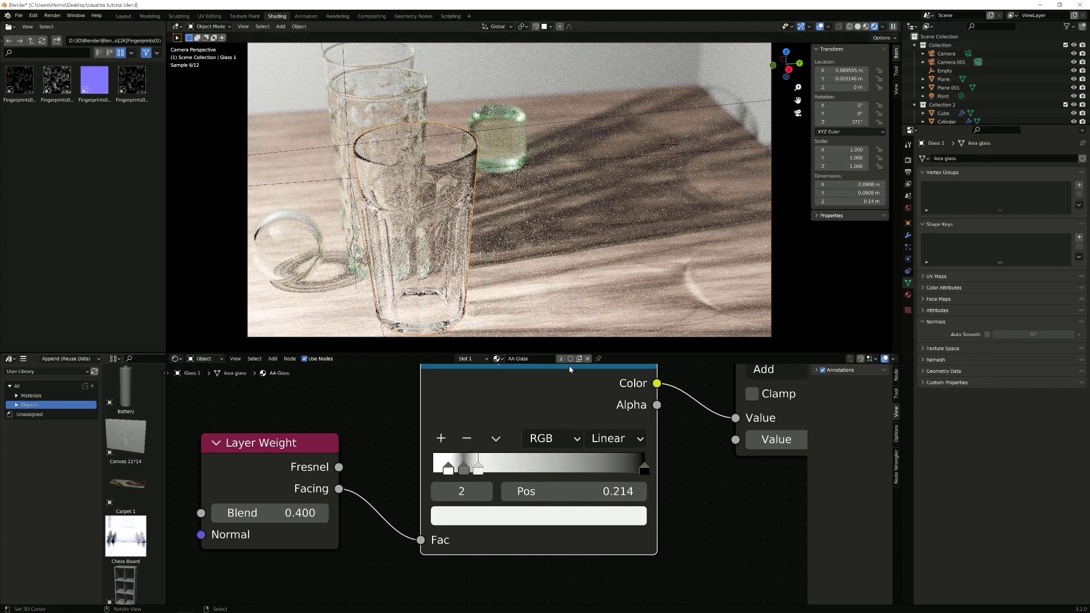
Try 1 and then 10 as the second value of the Add node
scroll(628, 425, "down", 3)
scroll(628, 424, "down", 3)
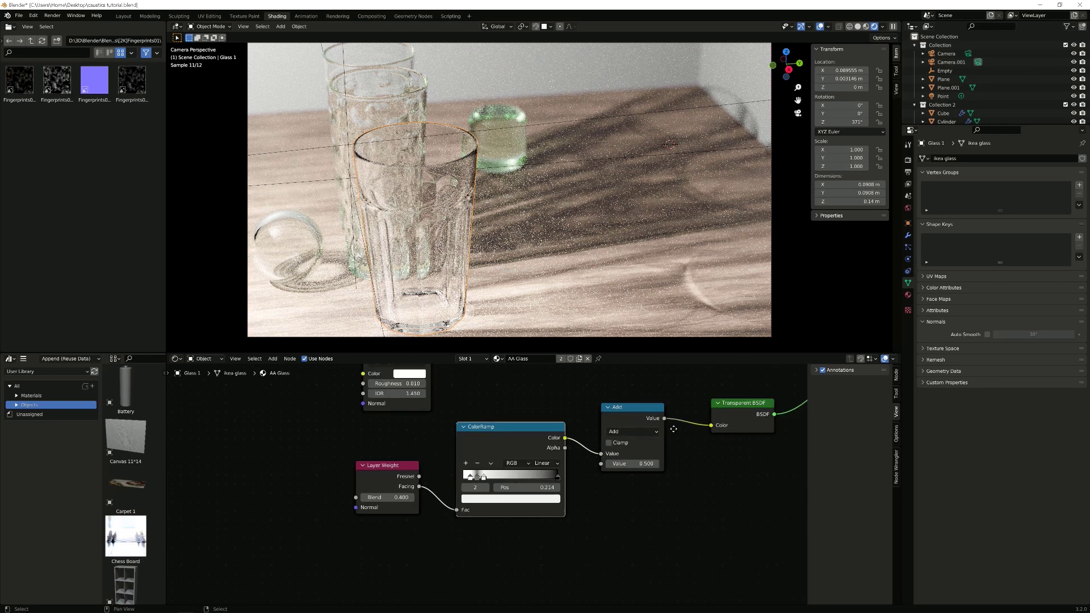
middle_click_drag(672, 428, 550, 454)
scroll(549, 457, "up", 6)
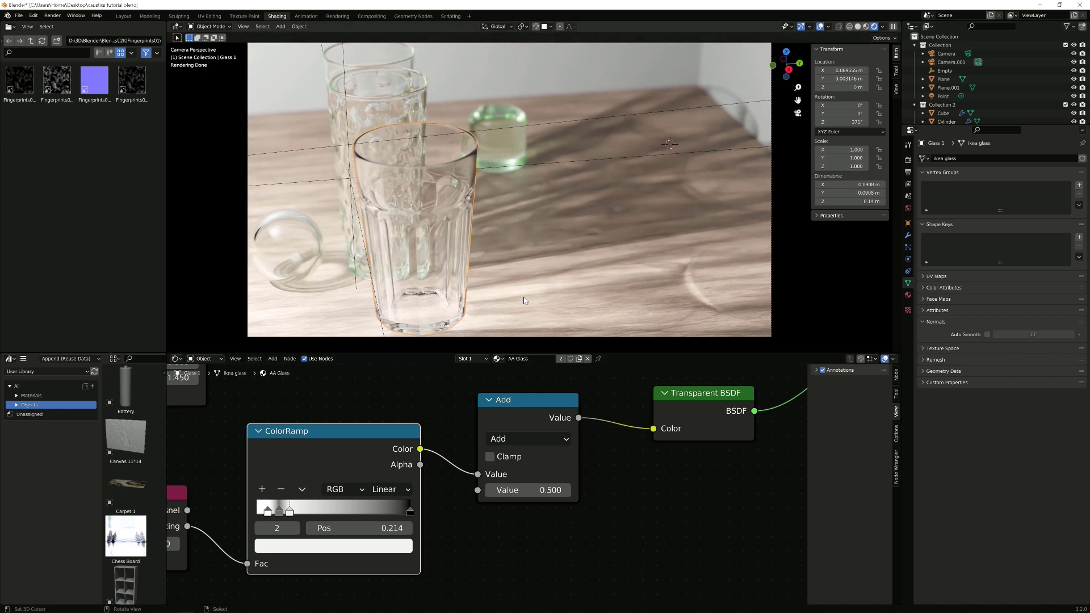
middle_click_drag(586, 423, 507, 464)
scroll(508, 471, "up", 4)
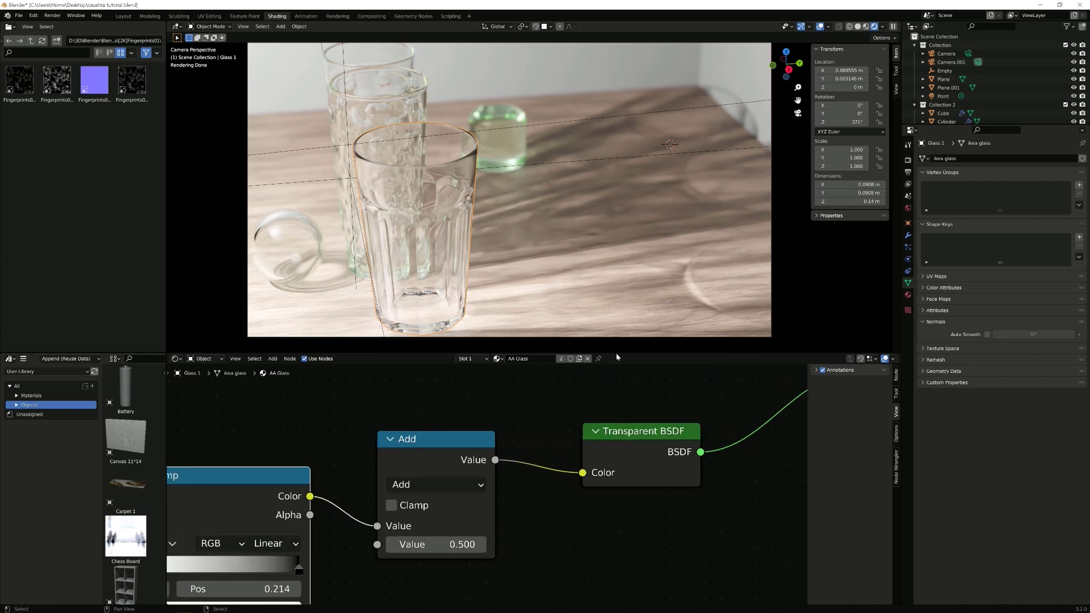
scroll(584, 423, "down", 2)
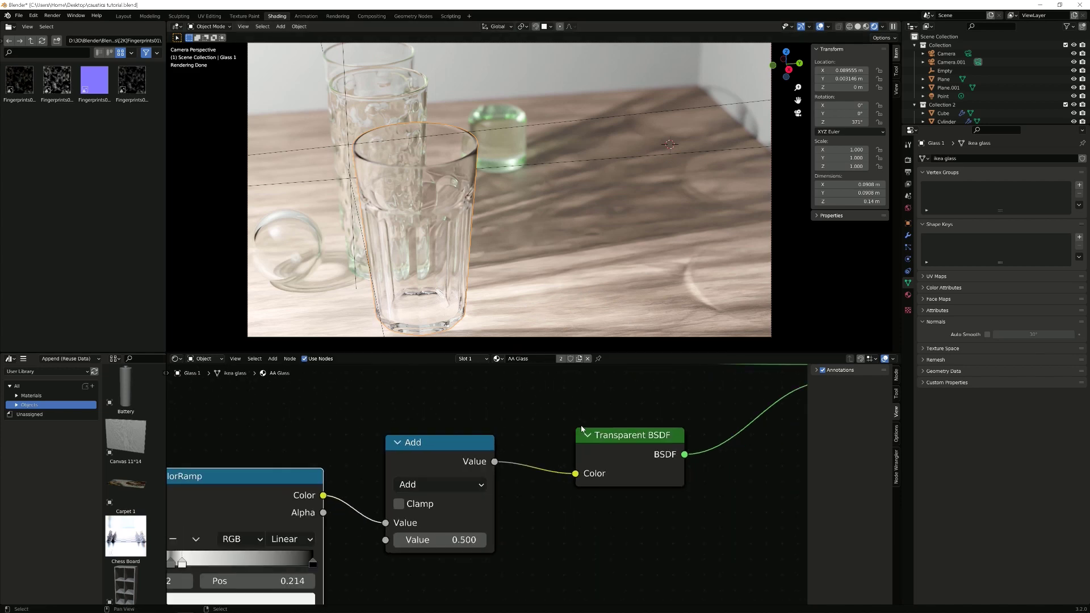
left_click(478, 503)
type("1")
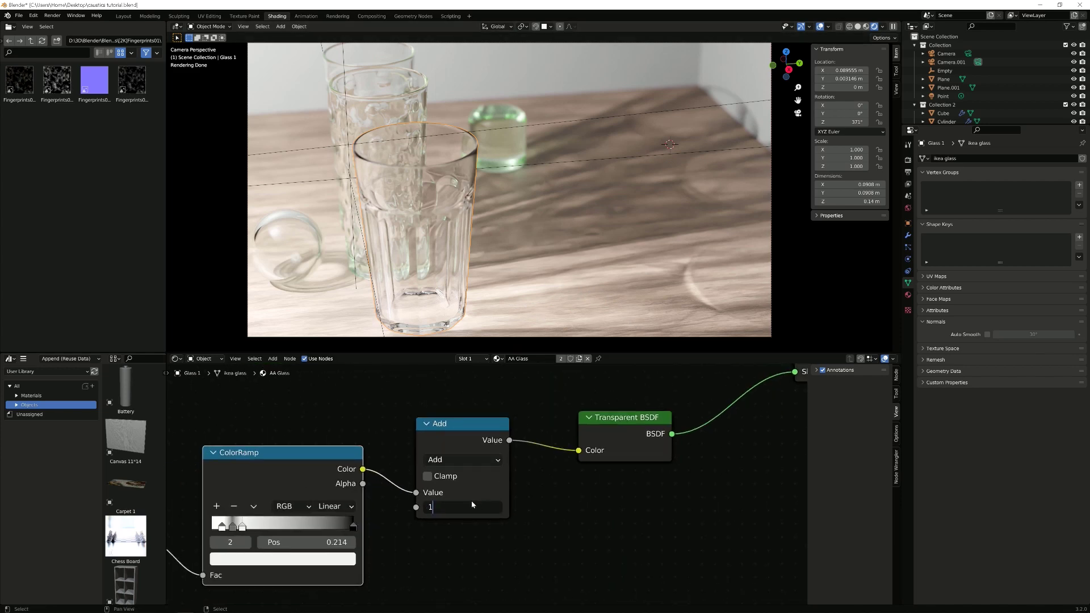
key("Return")
left_click(473, 504)
type("10")
key("Return")
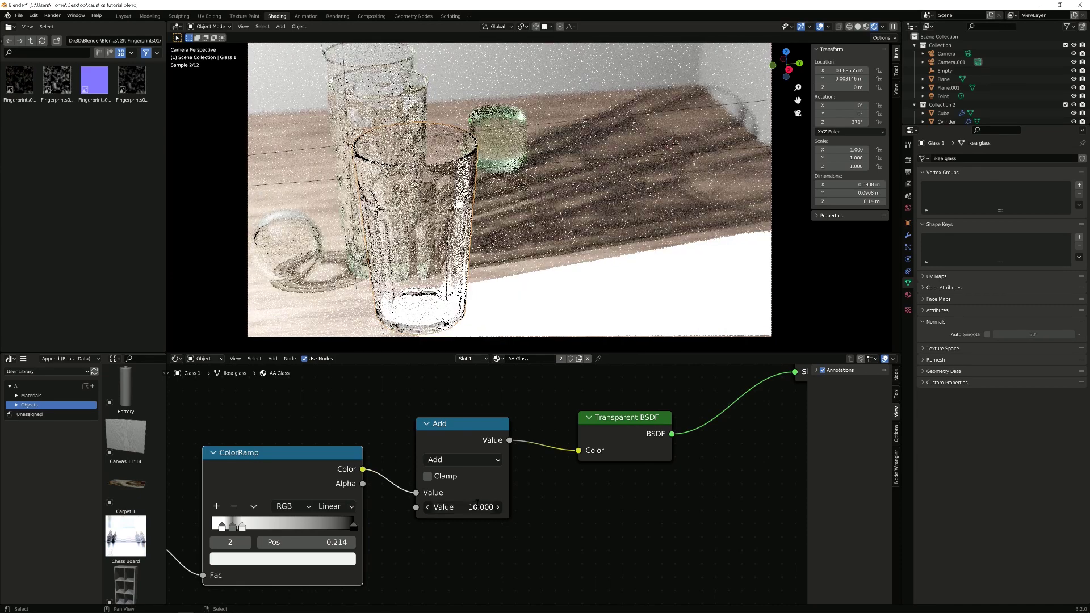
Set the Math node's second value to 1 and change its operation to Multiply
left_click(472, 505)
type("1")
key("Return")
scroll(504, 477, "down", 2)
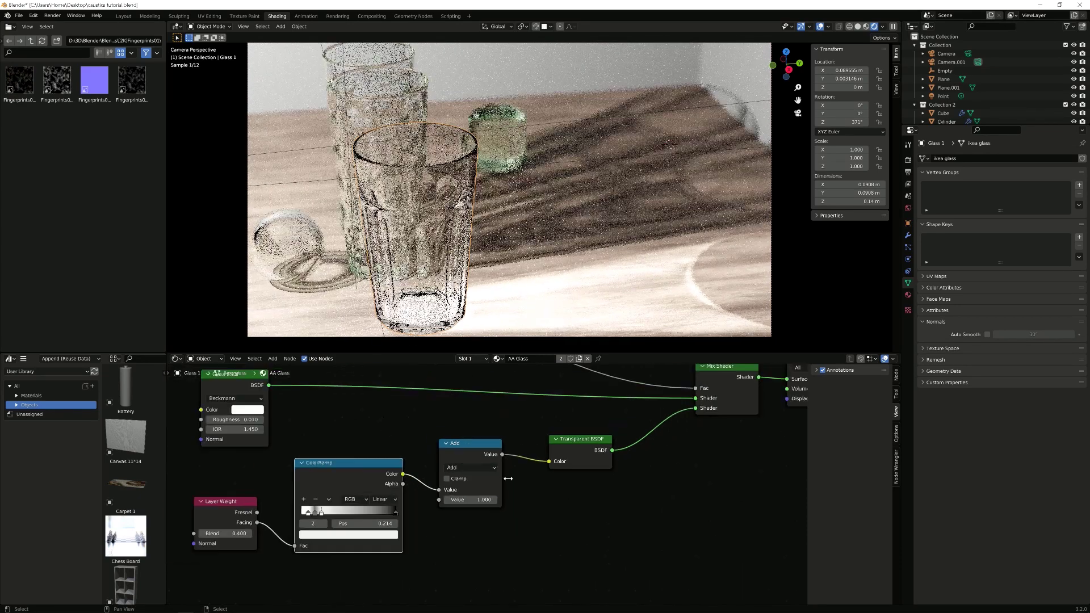
scroll(505, 478, "up", 2)
left_click(472, 461)
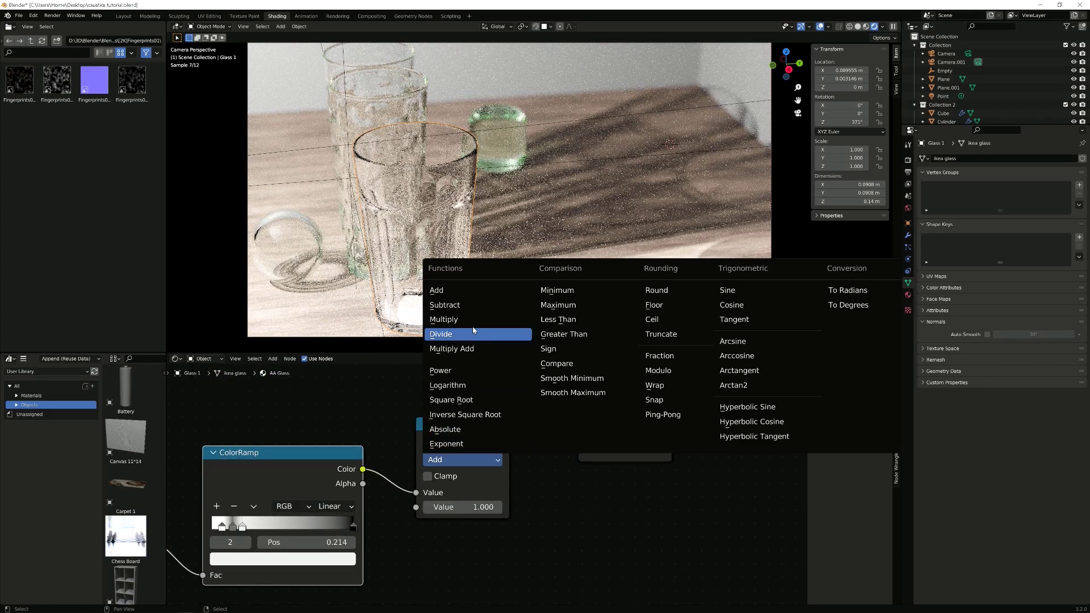
left_click(448, 320)
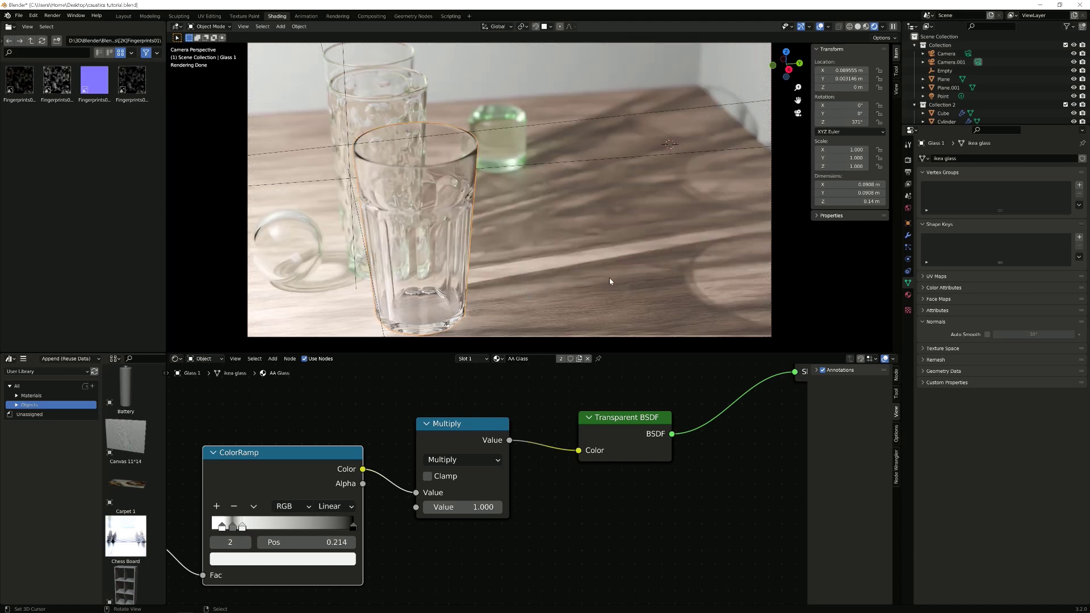
Set the Multiply node's second value to 2
left_click(457, 507)
type("2")
key("Return")
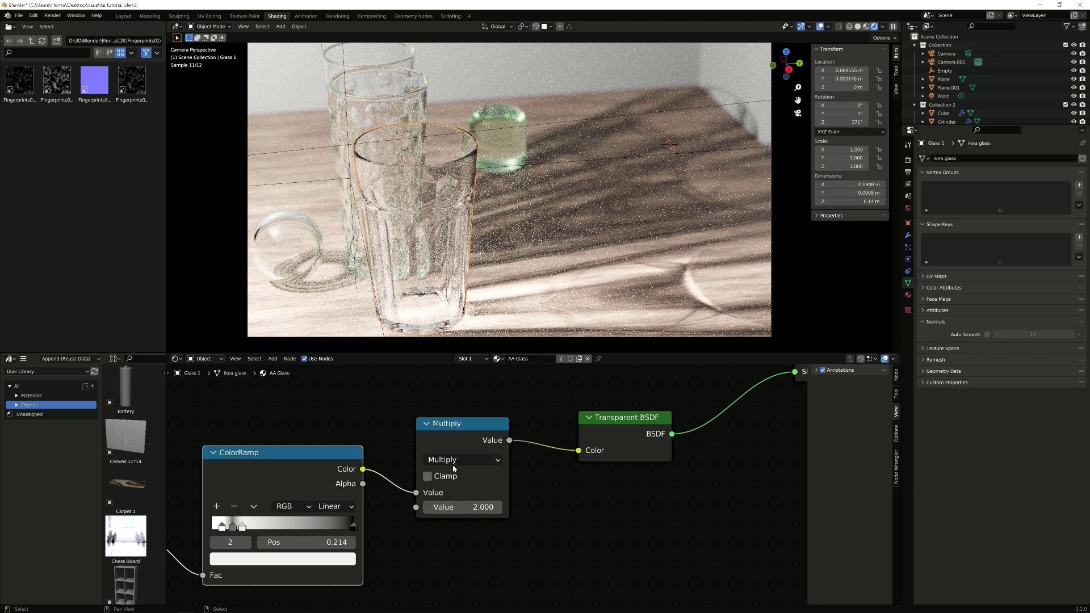
middle_click_drag(592, 416, 551, 448)
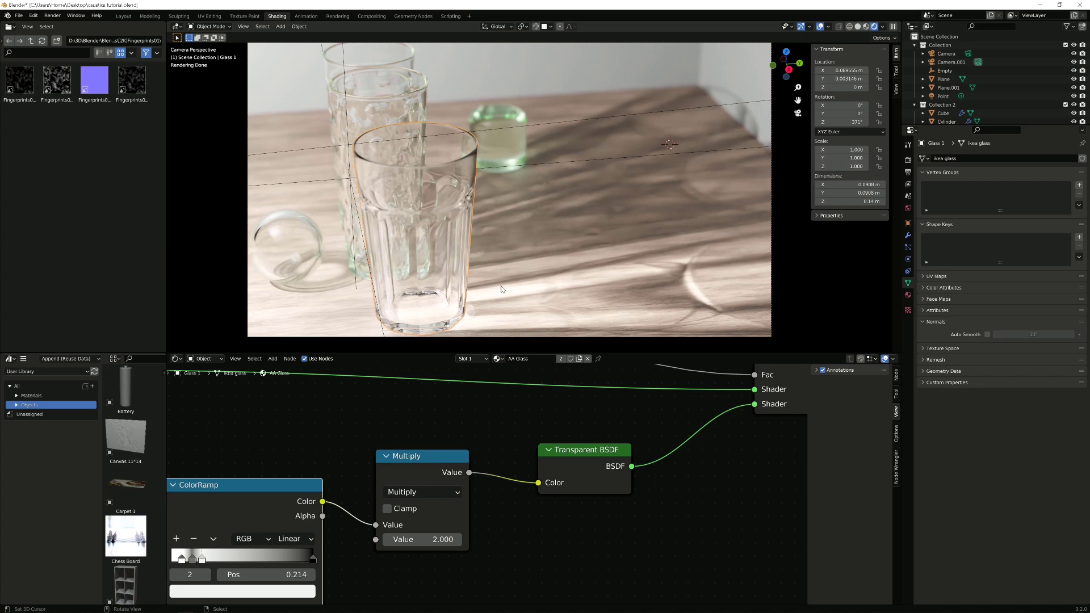
Try 1, then 10, then 1 again as the Multiply node's second value to compare the light in the glass's shadow
left_click(427, 540)
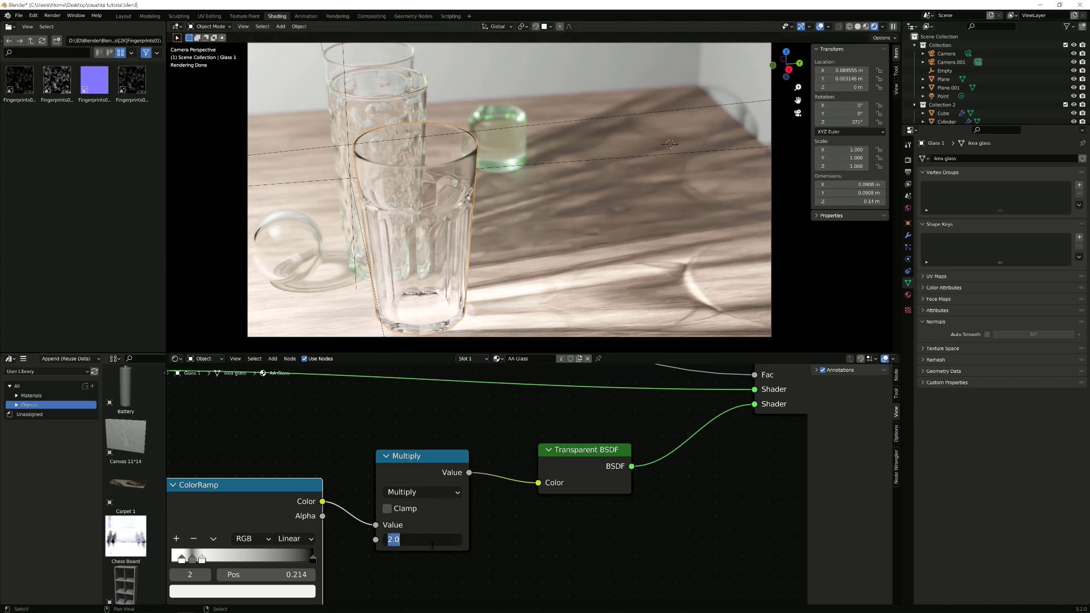
type("1")
key("Return")
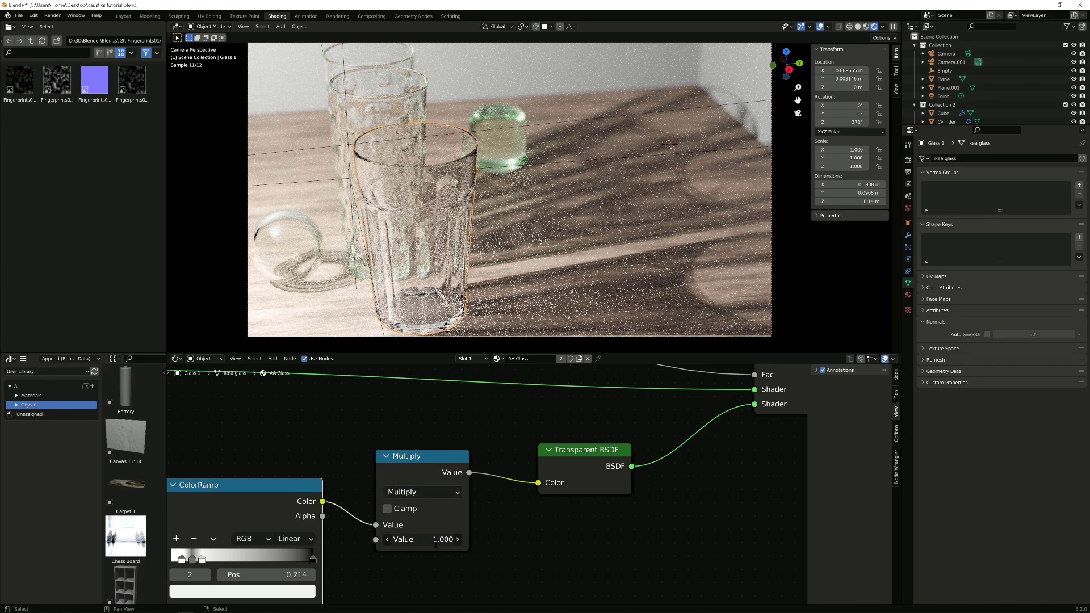
left_click(436, 539)
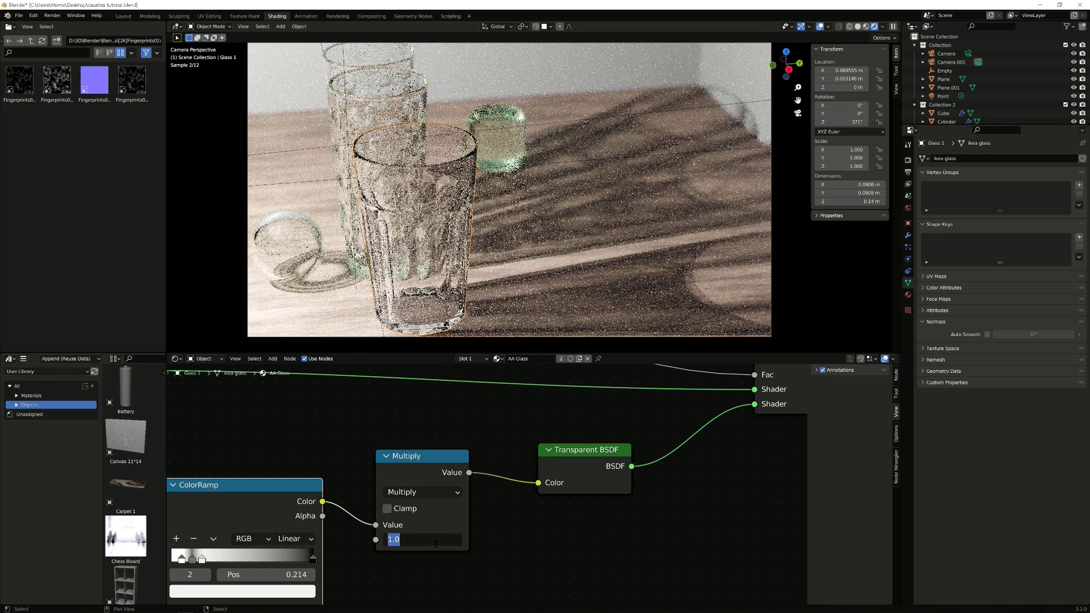
type("10")
key("Return")
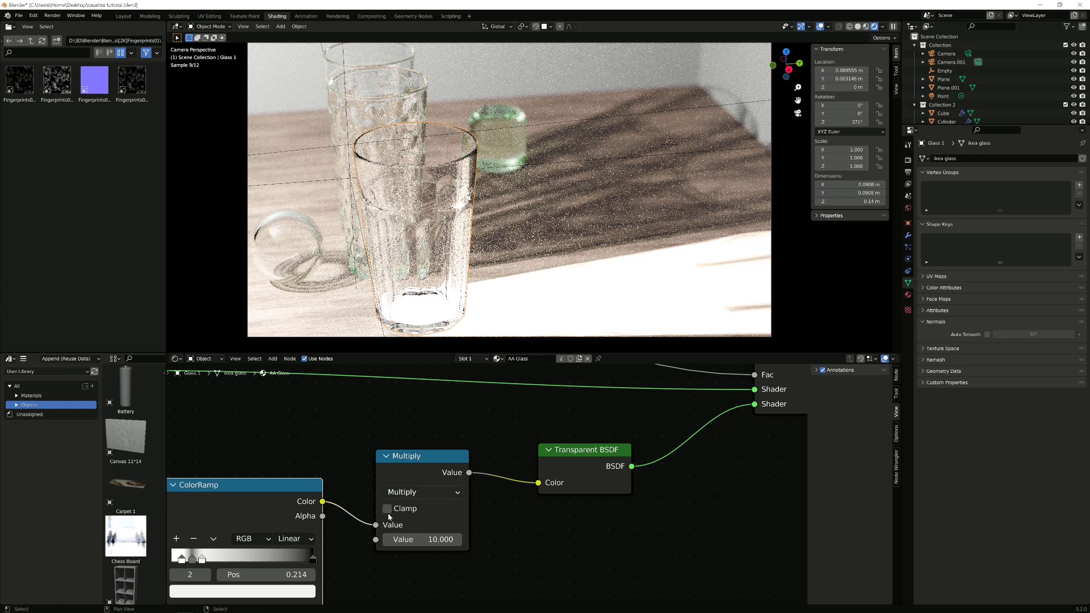
left_click(407, 538)
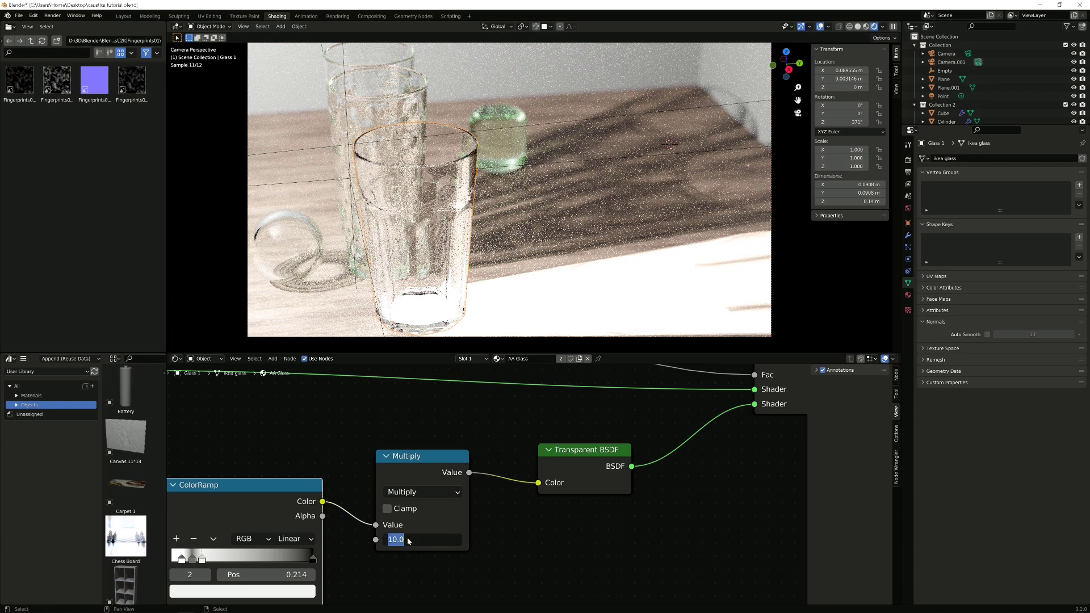
type("1")
key("Return")
Move the ColorRamp's black stop to 0.930, try a Multiply value of 10, and set it to 2
middle_click_drag(304, 558, 446, 485)
scroll(446, 485, "up", 1)
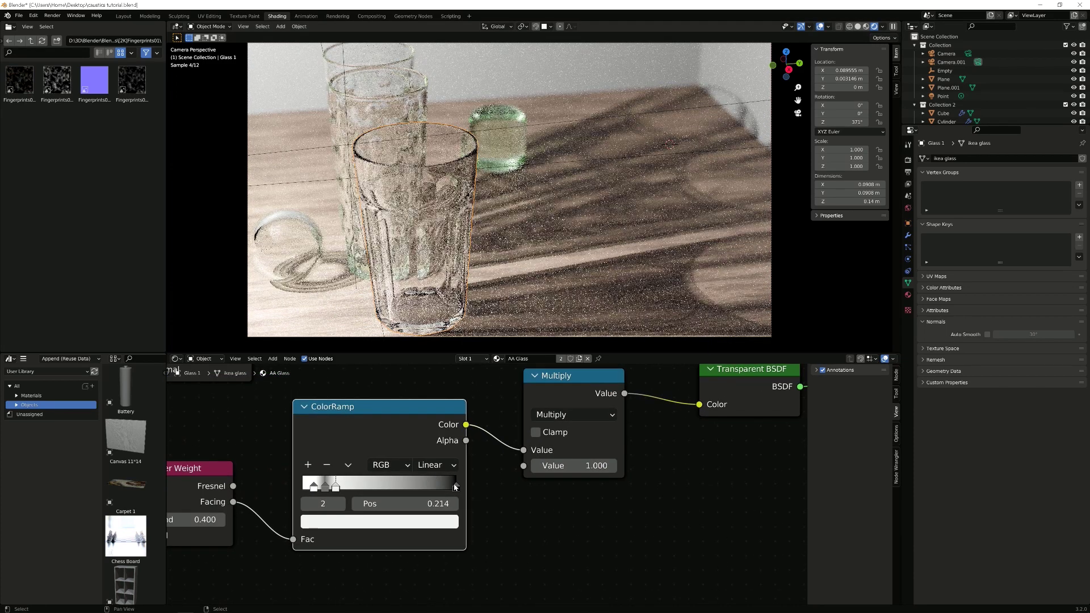
left_click_drag(455, 487, 447, 487)
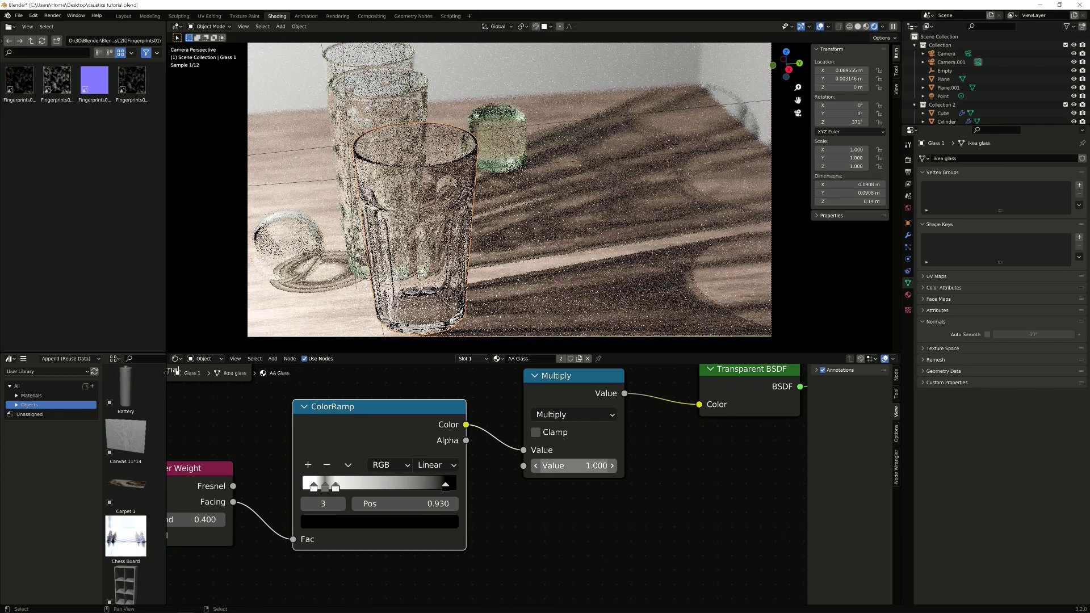
left_click(588, 465)
type("10")
key("Return")
left_click(590, 459)
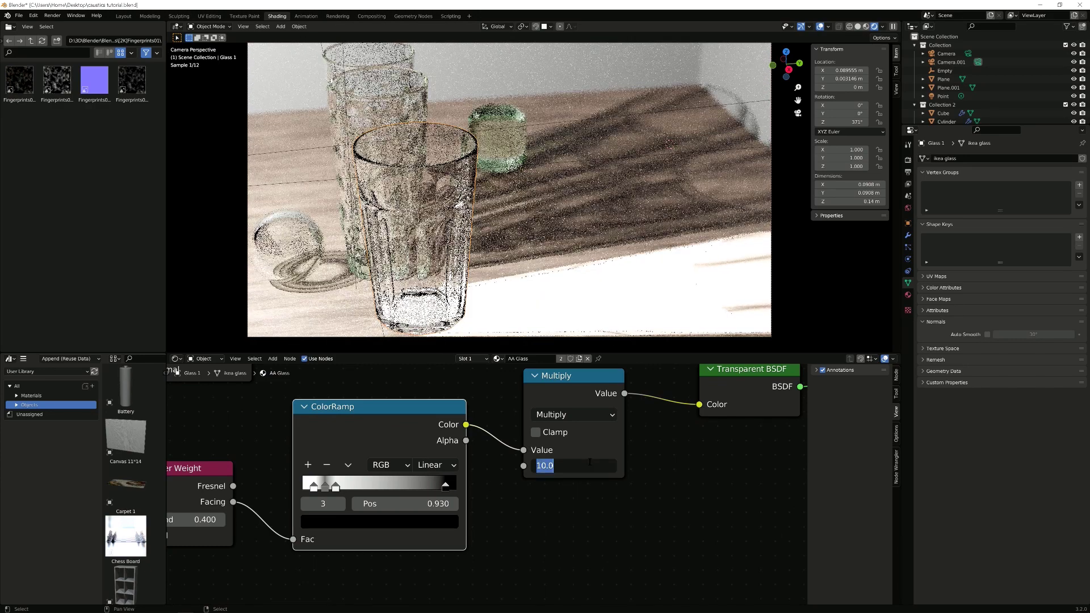
type("2")
key("Return")
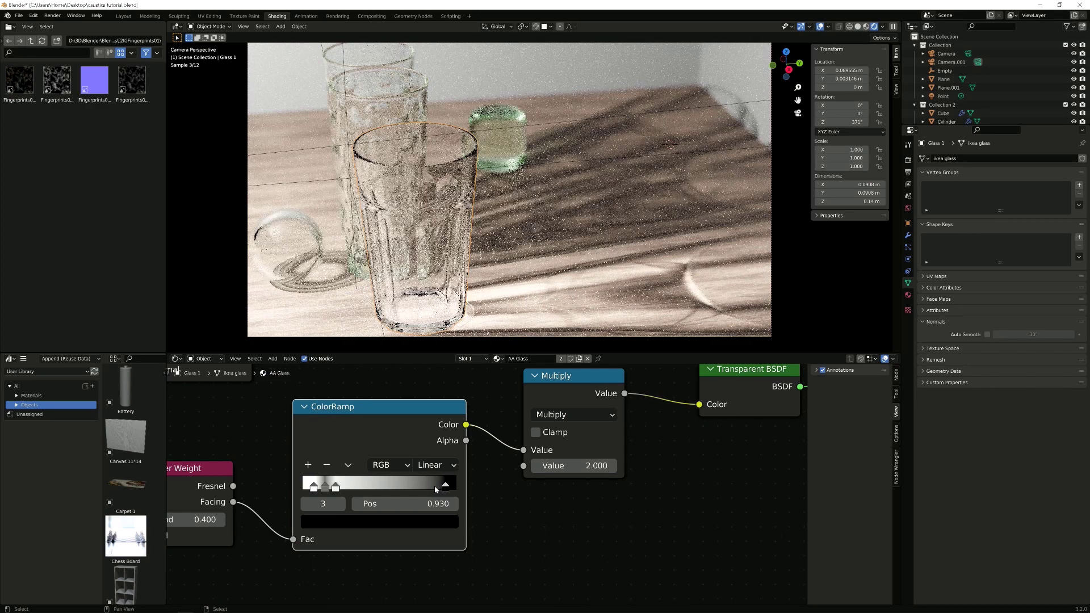
Move the ColorRamp's black stop to 0.964 and adjust the grey brightness of the stop at 0.145
mouse_move(444, 488)
left_mouse_down()
mouse_move(419, 489)
mouse_move(438, 487)
left_mouse_up()
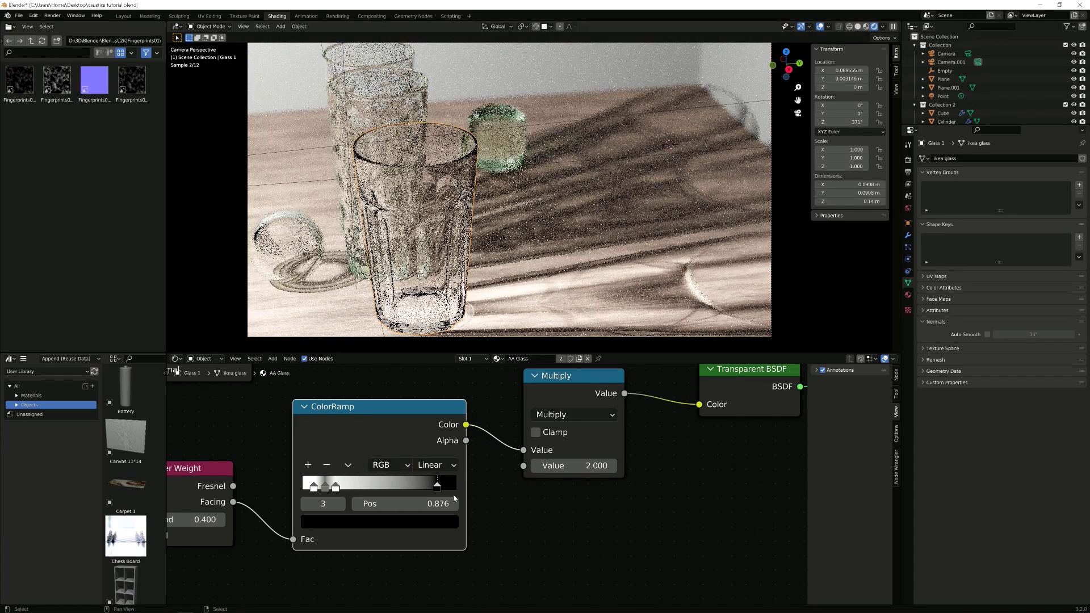
left_click_drag(416, 487, 446, 487)
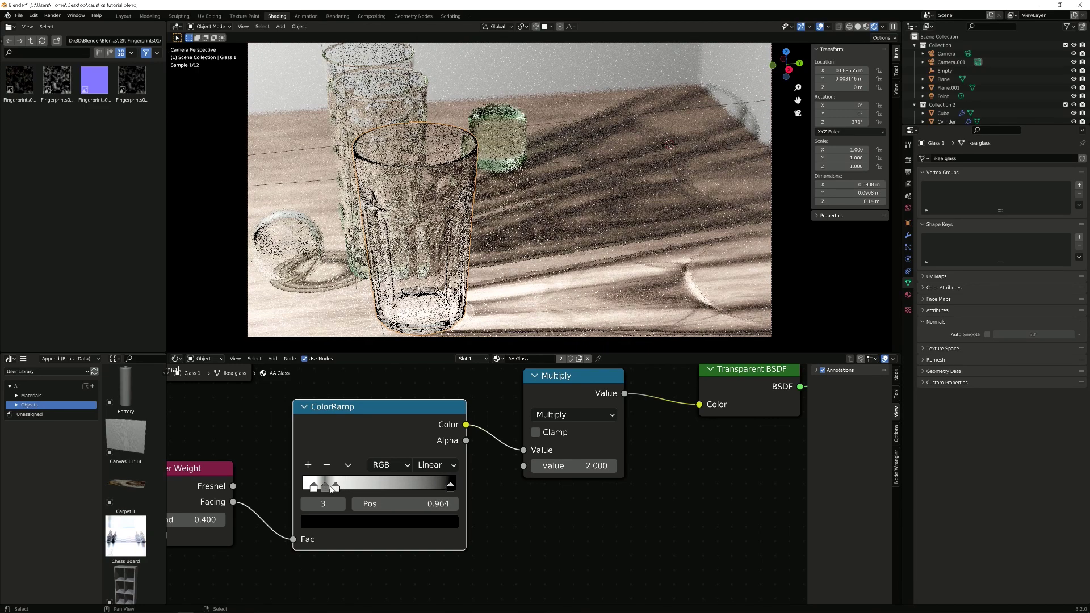
left_click(324, 486)
left_click(331, 522)
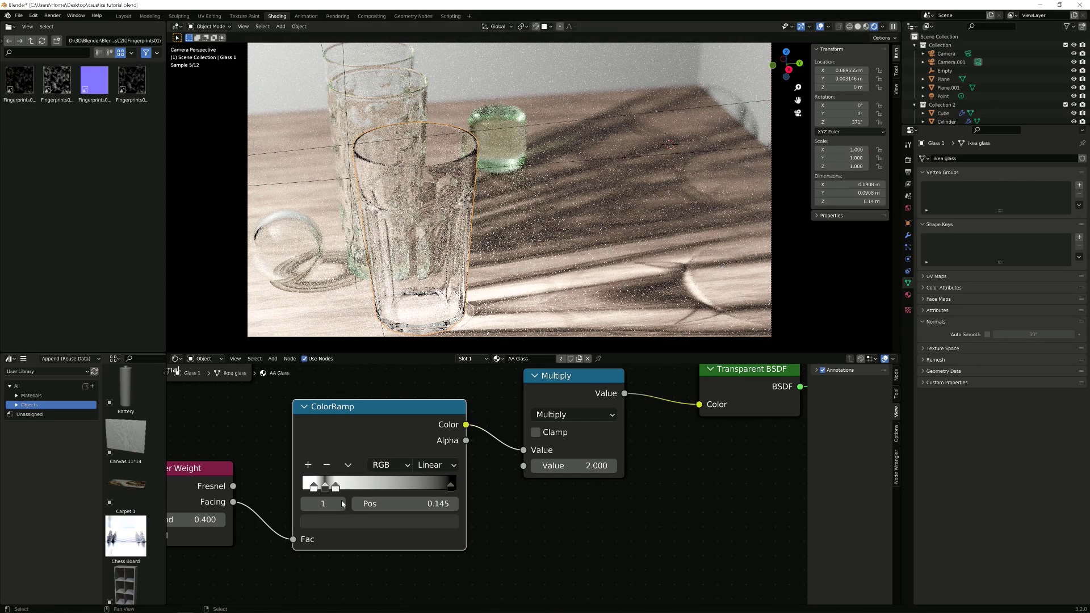
left_click(335, 524)
scroll(350, 417, "up", 3)
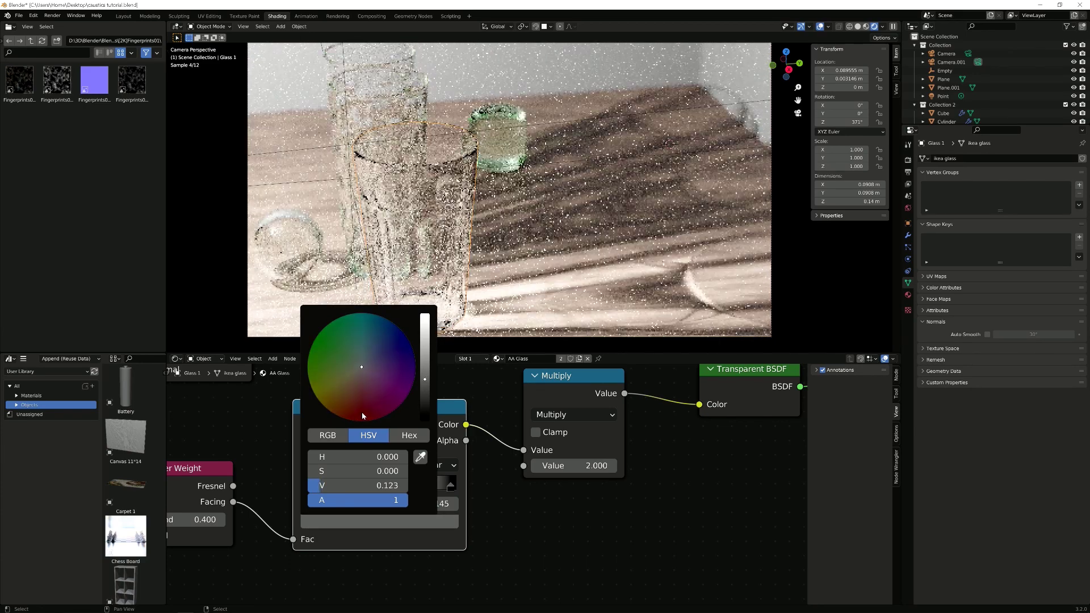
scroll(563, 482, "down", 5)
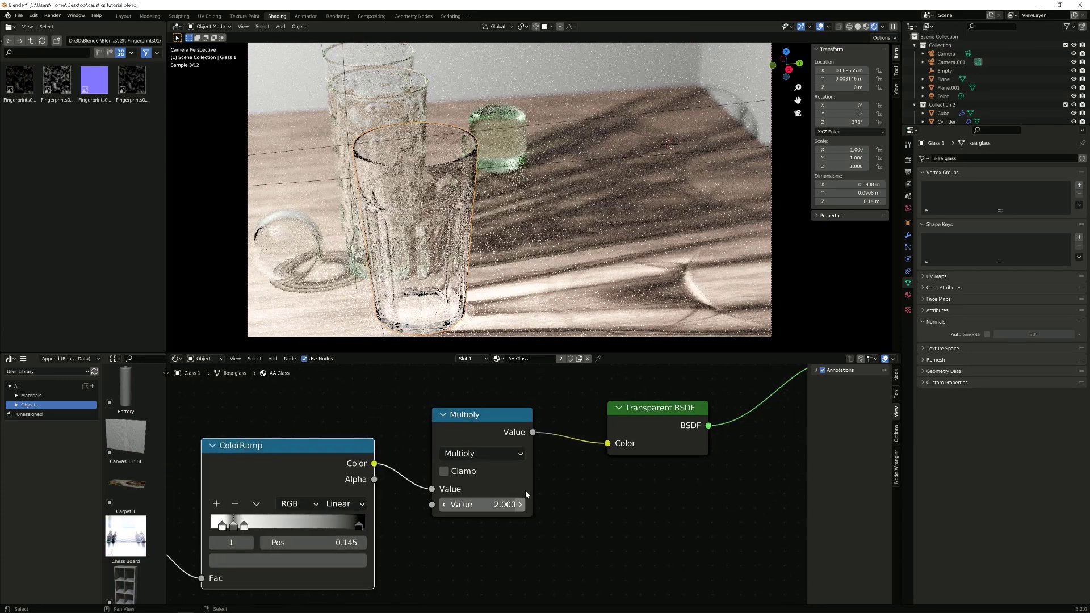
Unhide the water object inside the front drinking glass
scroll(562, 482, "down", 1)
middle_click_drag(619, 456, 561, 479)
scroll(577, 533, "down", 4)
left_click_drag(593, 525, 387, 404)
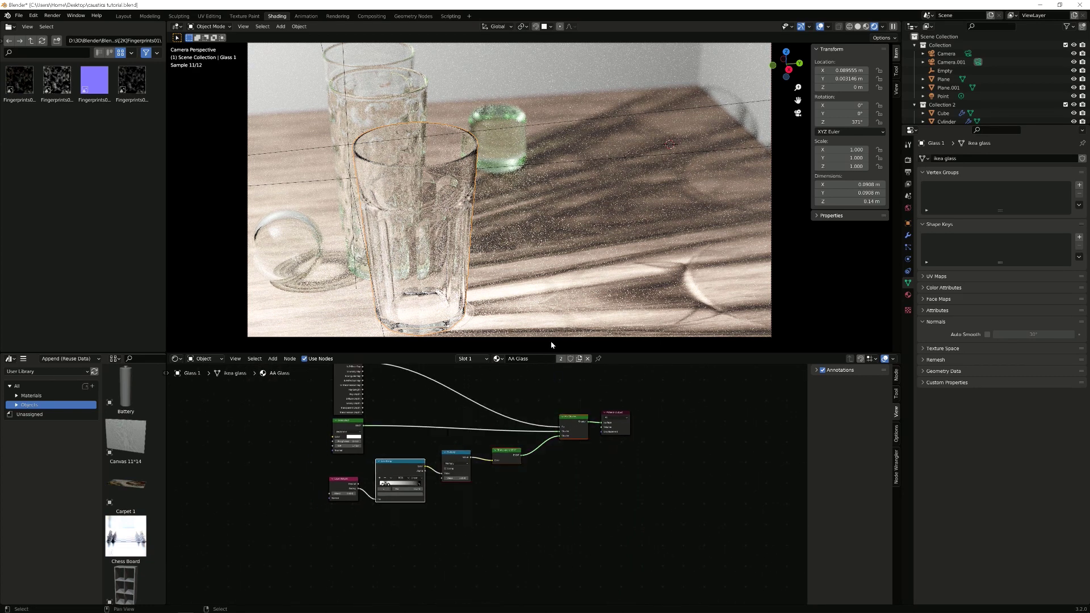
key("alt+h")
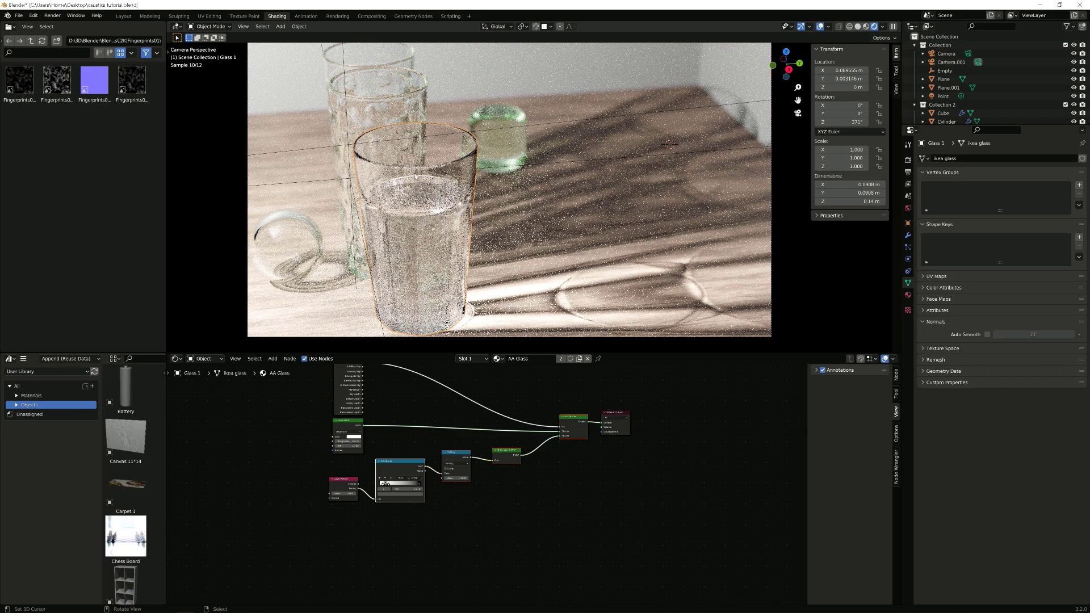
Examine the water inside the glass up close, and return to the camera view and the glass material's nodes
middle_click_drag(416, 187, 428, 221)
scroll(428, 221, "up", 5)
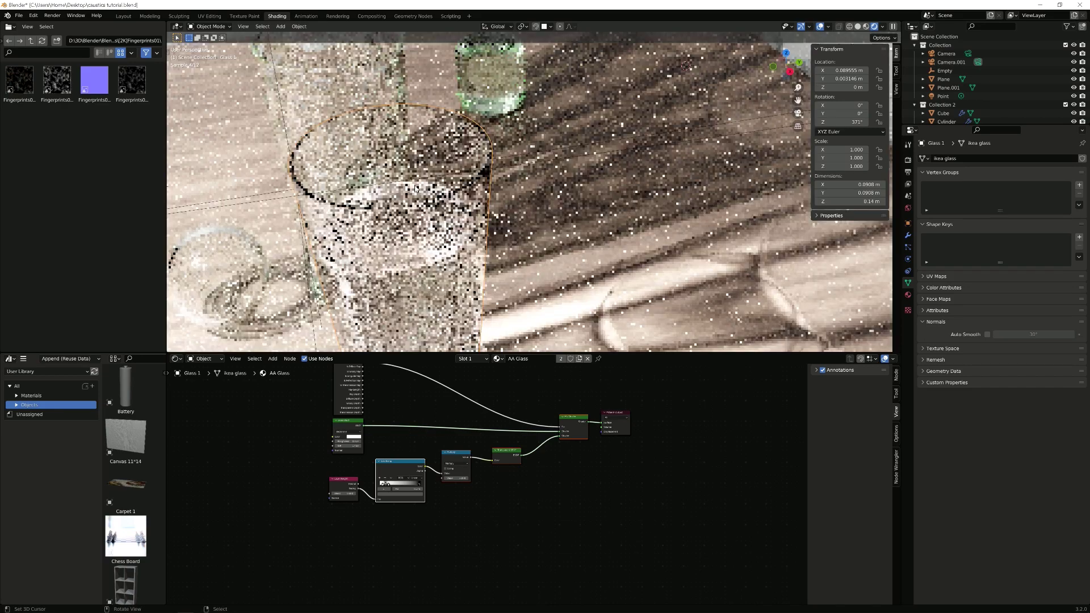
right_click(415, 188)
left_click(421, 230)
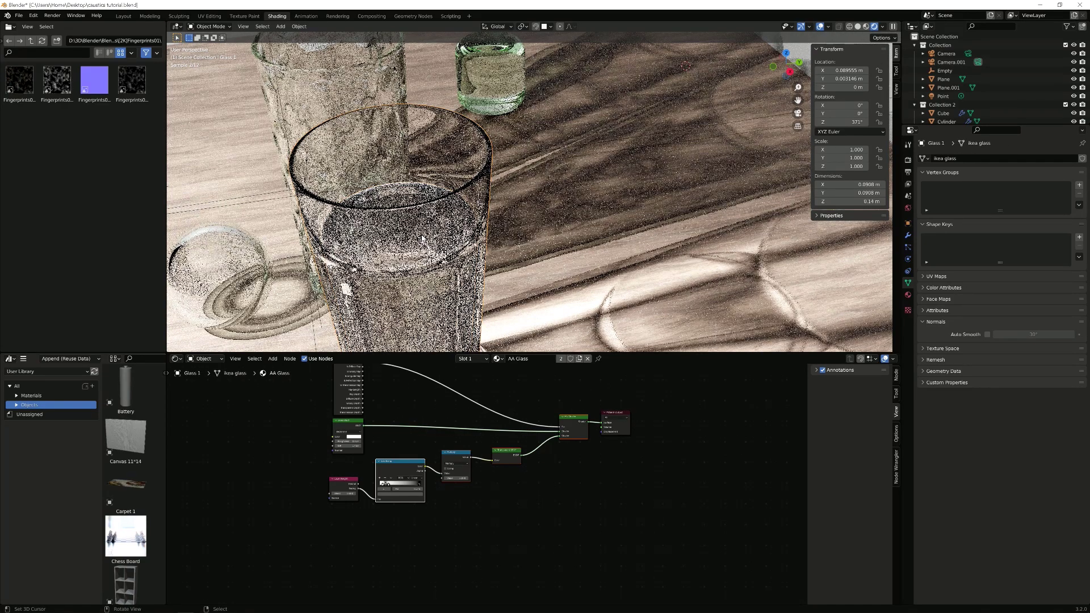
key("KP_0")
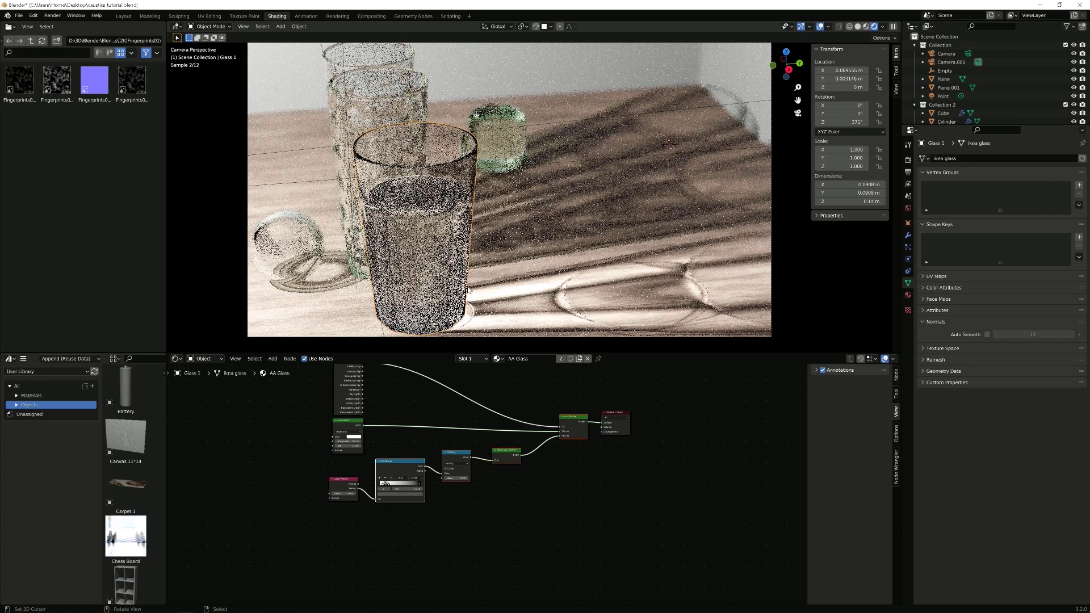
scroll(499, 448, "up", 4)
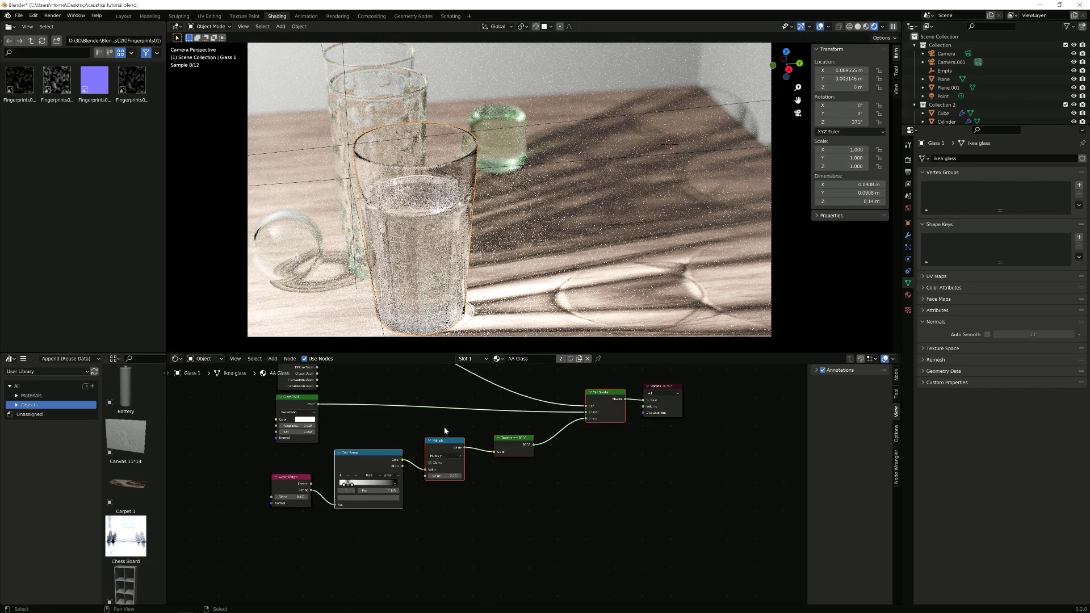
left_click(550, 499)
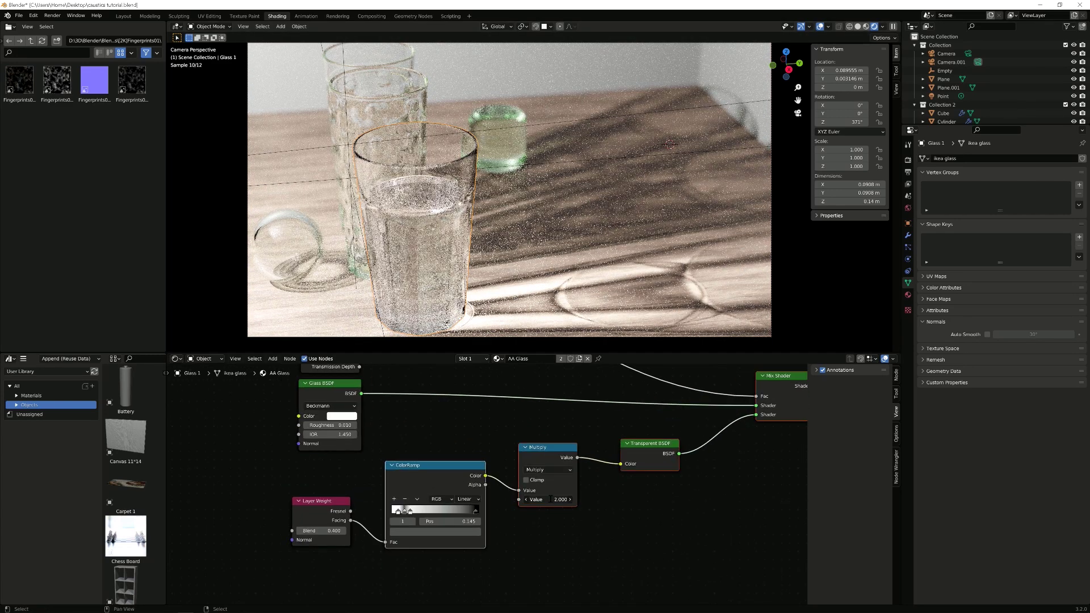
Set the Multiply value to 1 and the brightness of the ColorRamp stop at 0.145 to 0.3
type("1")
key("Return")
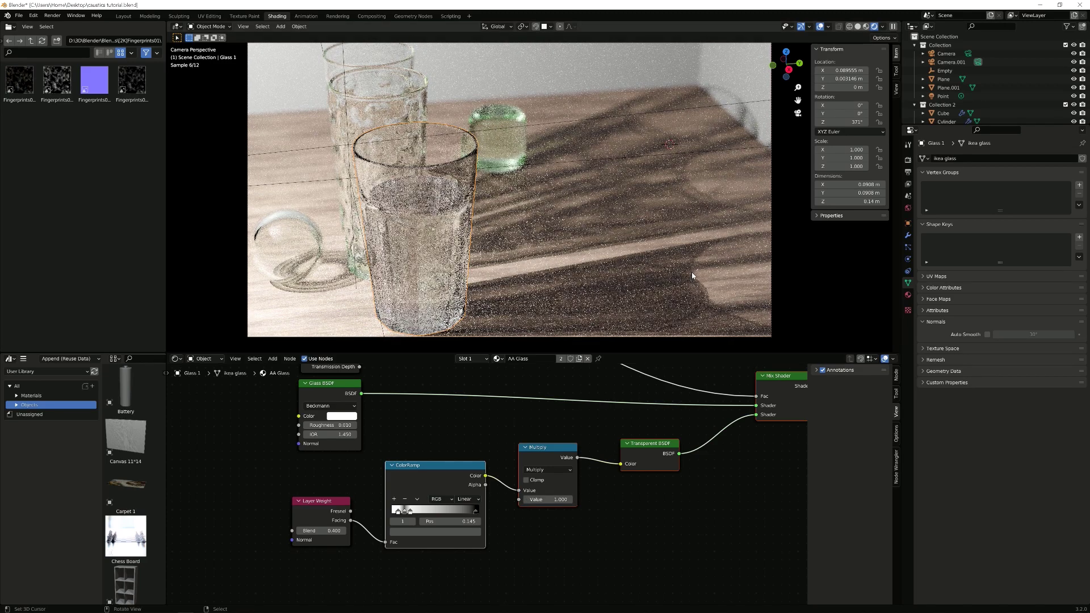
scroll(427, 518, "up", 1)
left_click(370, 559)
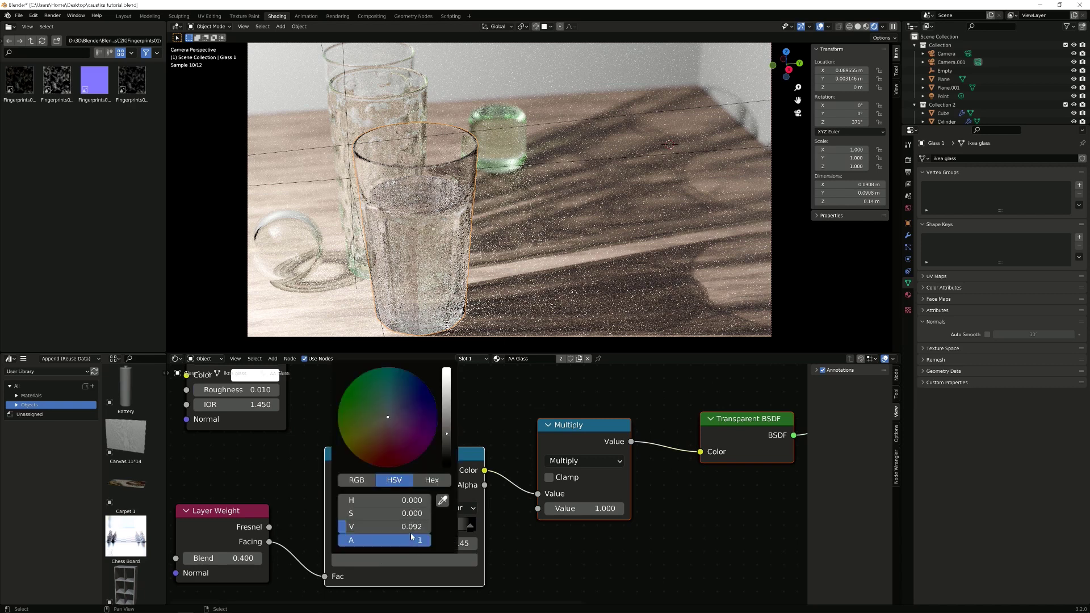
left_click(402, 527)
key("BackSpace")
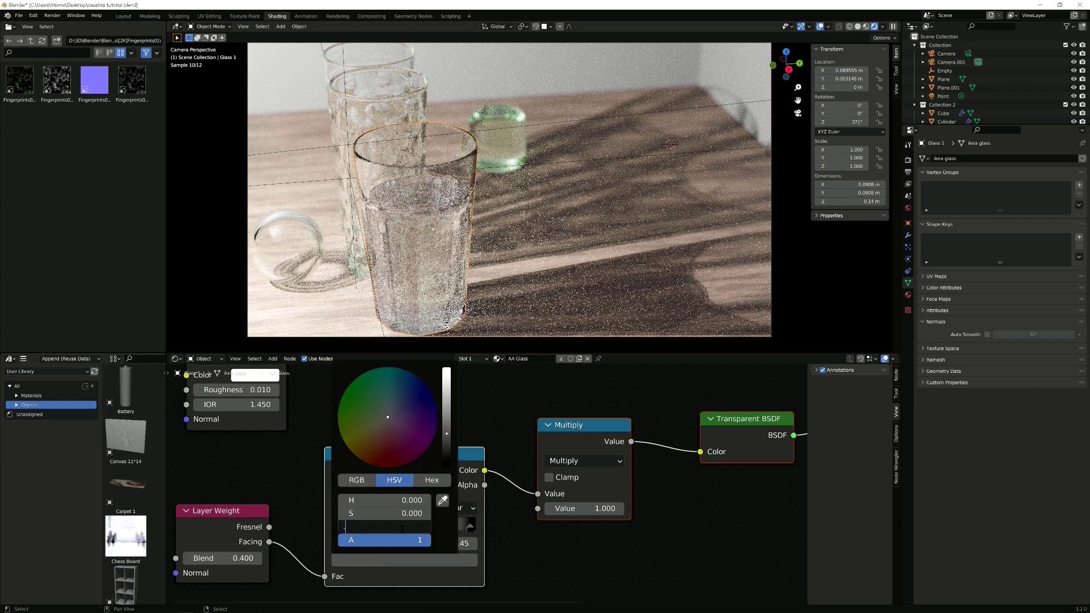
type(".3")
key("Return")
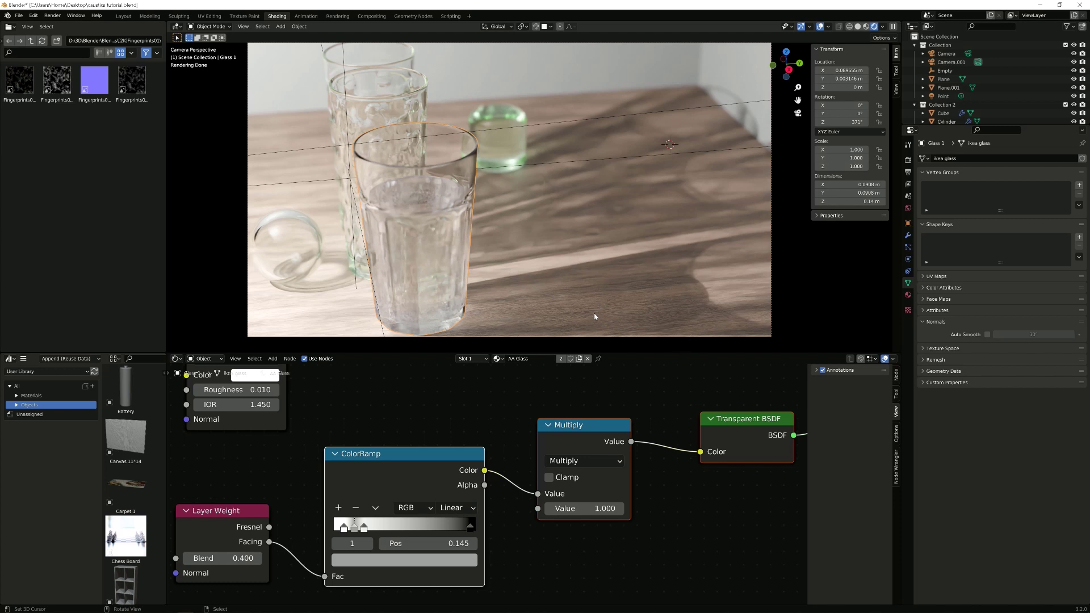
Move the Material Output node farther away from the Mix Shader to make room between them
scroll(462, 462, "down", 17)
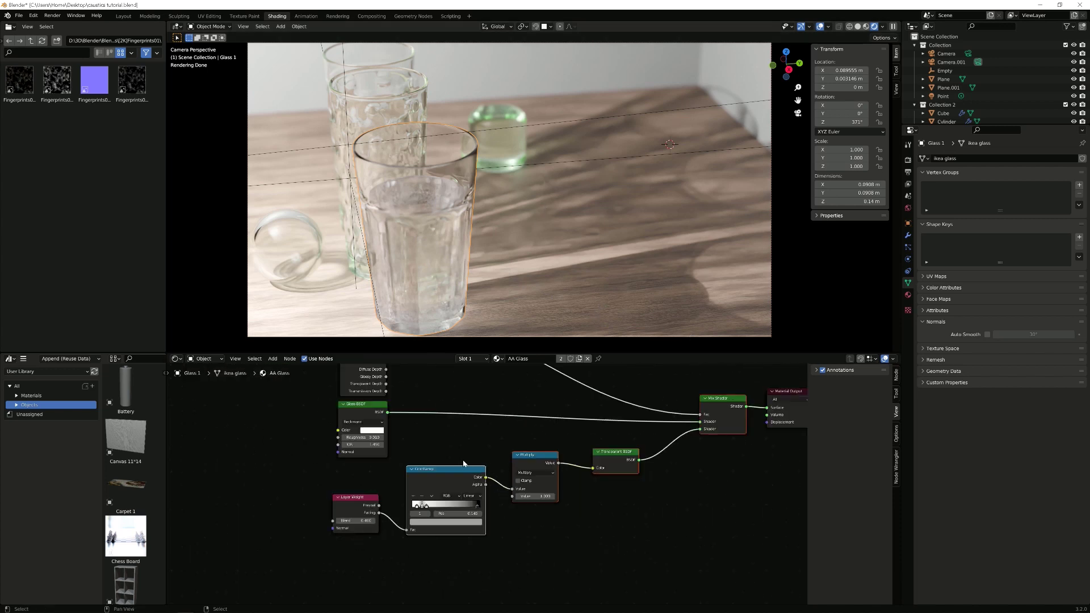
middle_click_drag(584, 455, 496, 464)
scroll(543, 443, "up", 8)
middle_click_drag(548, 434, 471, 449)
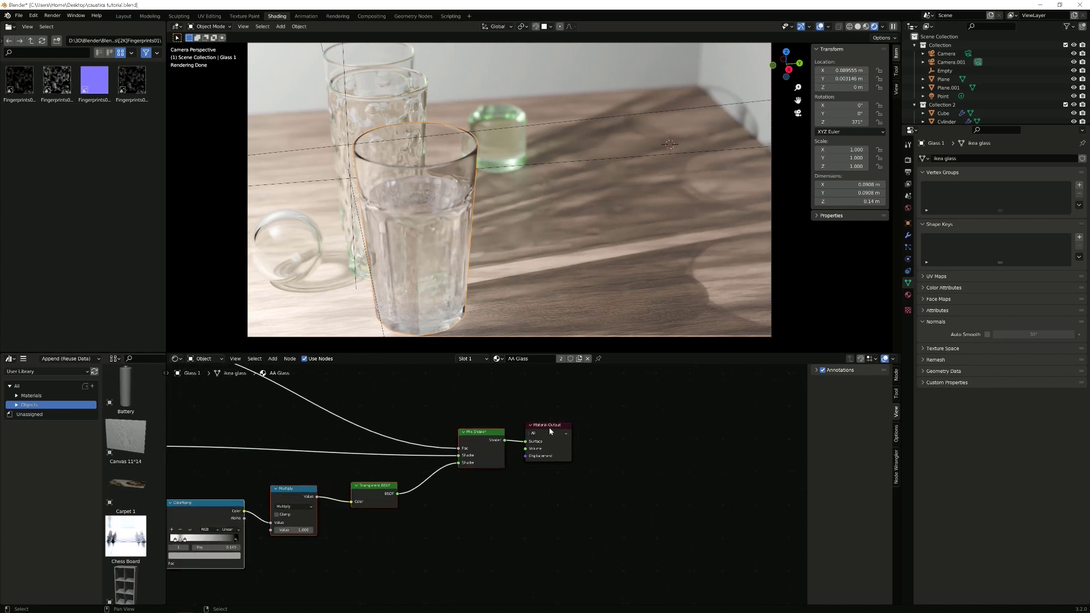
left_click_drag(550, 428, 669, 422)
scroll(556, 410, "up", 4)
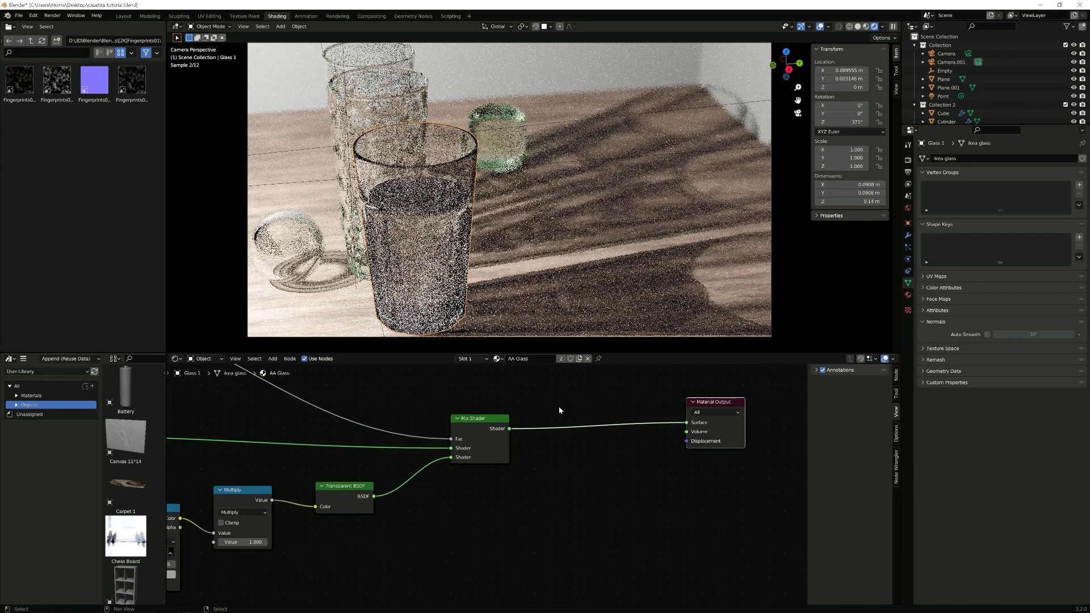
middle_click_drag(560, 407, 505, 426)
Add a Volume Absorption node below the Mix Shader and connect it to the Material Output's Volume input
key("shift+a")
left_click(507, 414)
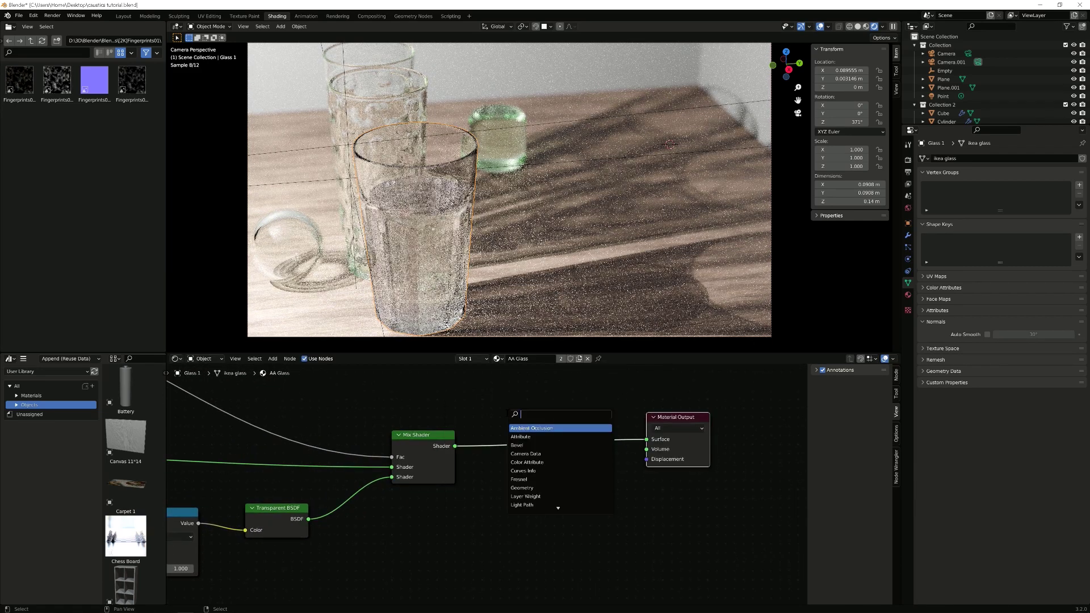
type("vomum")
key("Down")
key("Down")
key("Down")
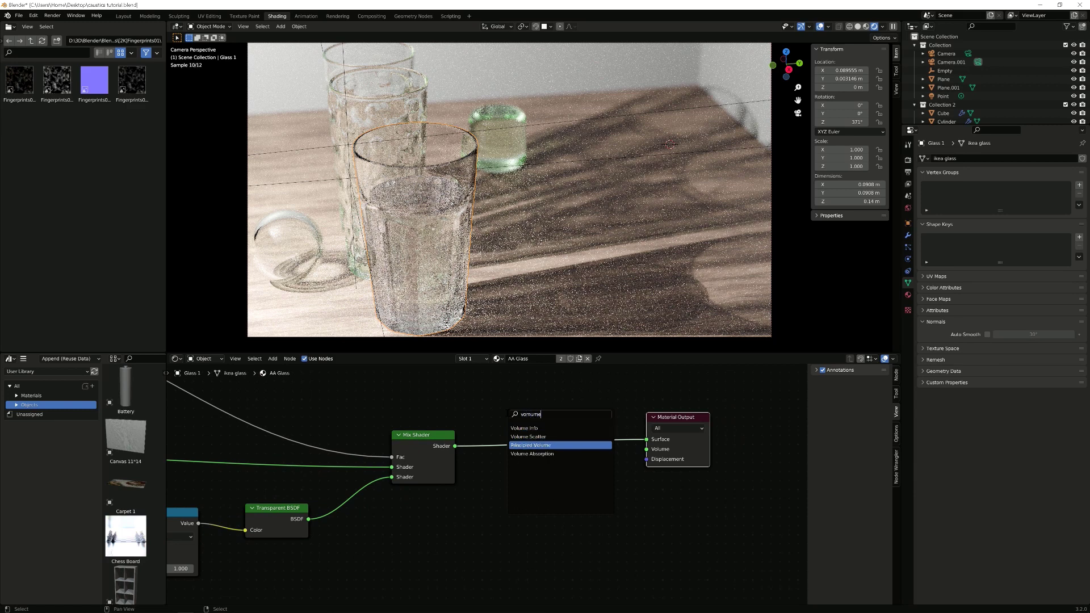
key("Return")
left_click(458, 511)
left_click_drag(456, 515, 646, 449)
left_click(431, 536)
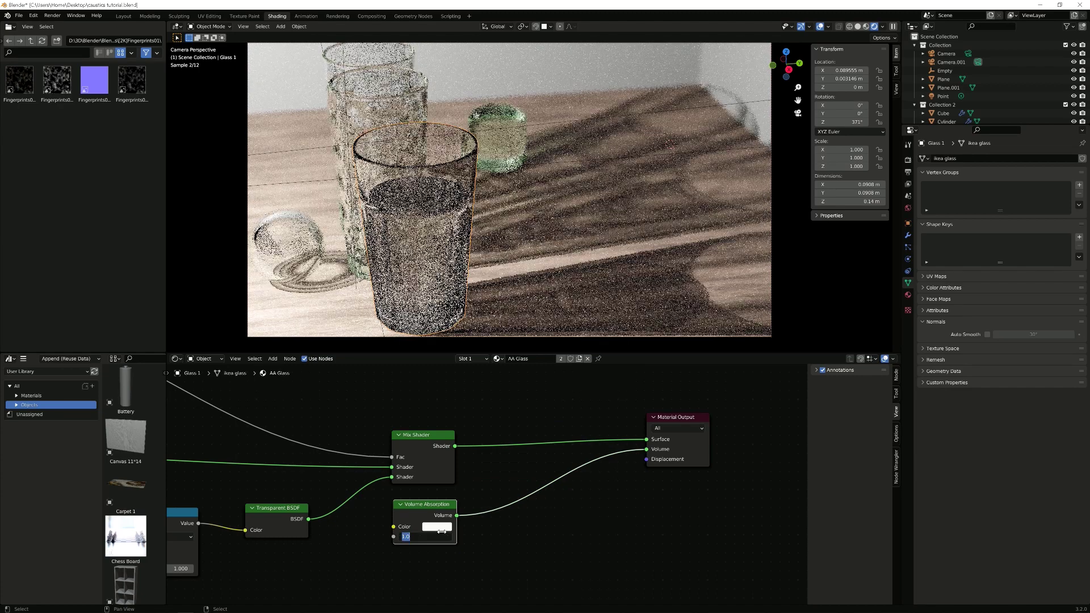
right_click(431, 537)
left_click(442, 533)
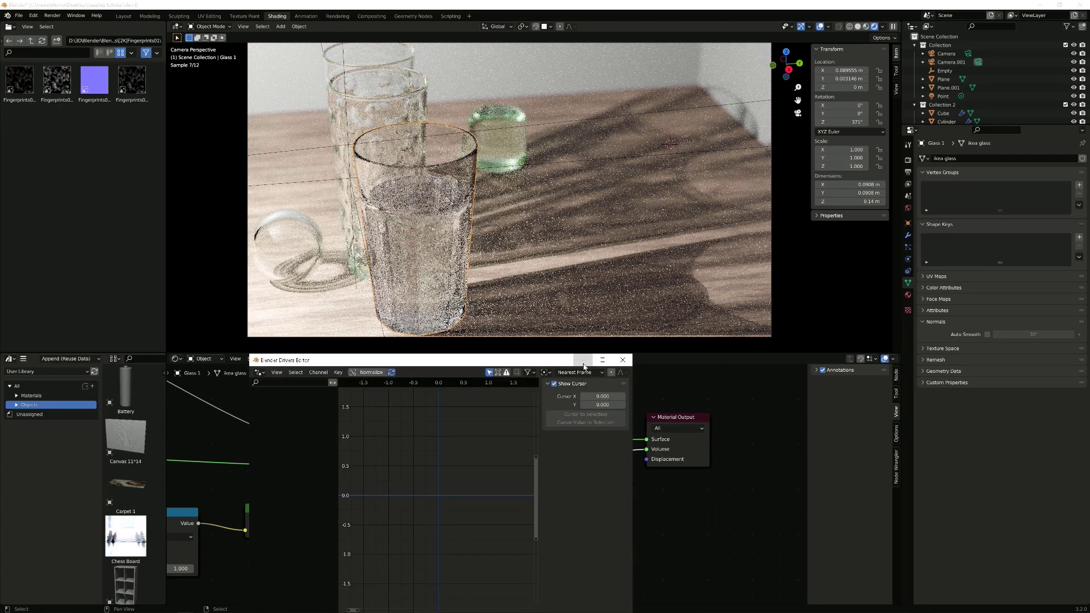
left_click(583, 362)
Try a saturated blue color with a density of 10 on the Volume Absorption node
left_click(427, 526)
left_click_drag(460, 430, 488, 415)
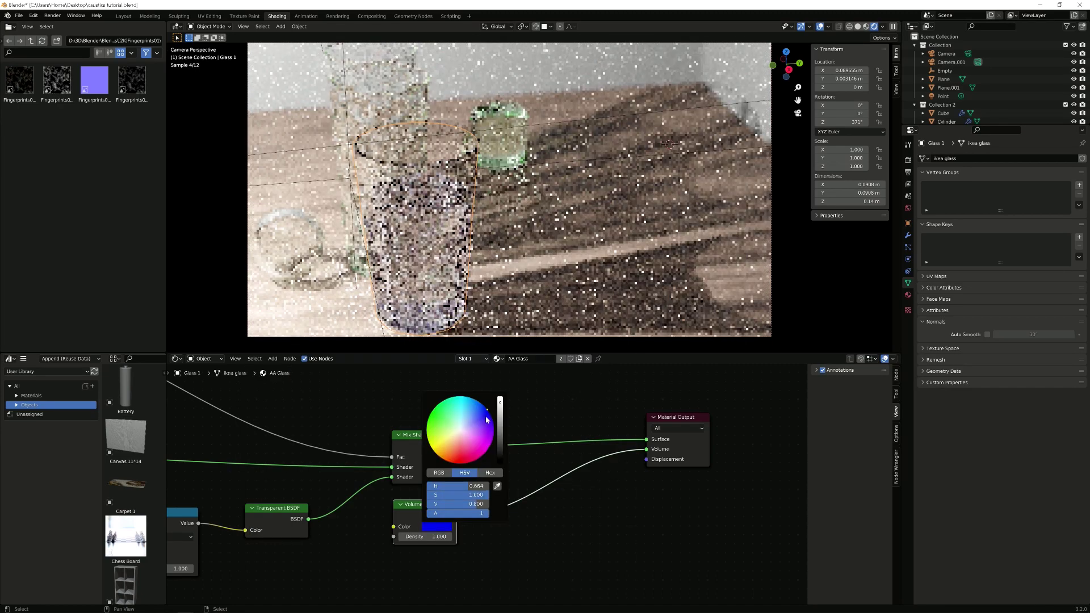
left_click(439, 537)
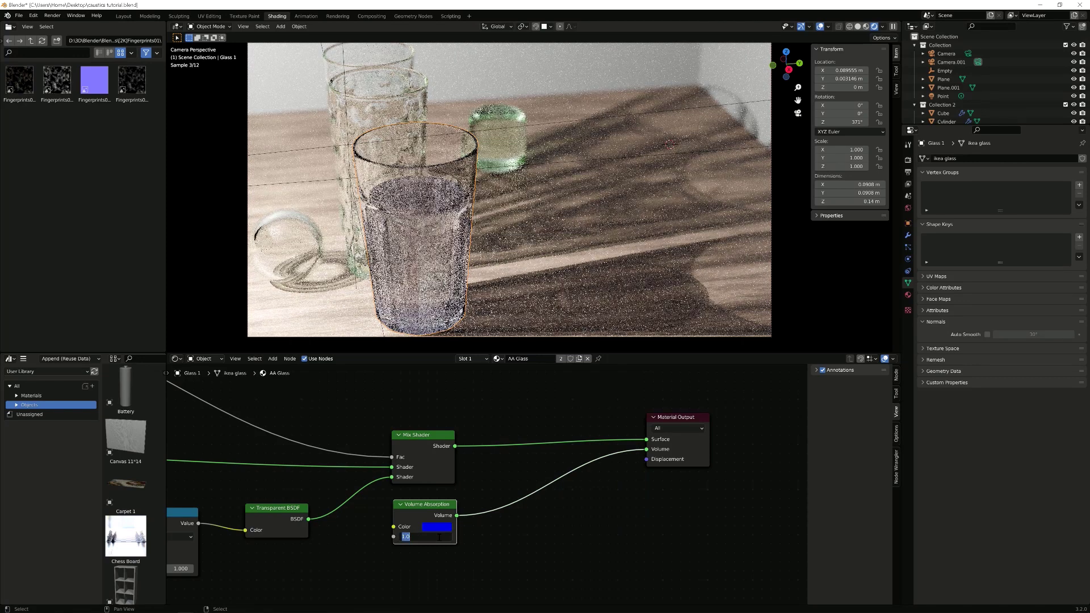
type("10")
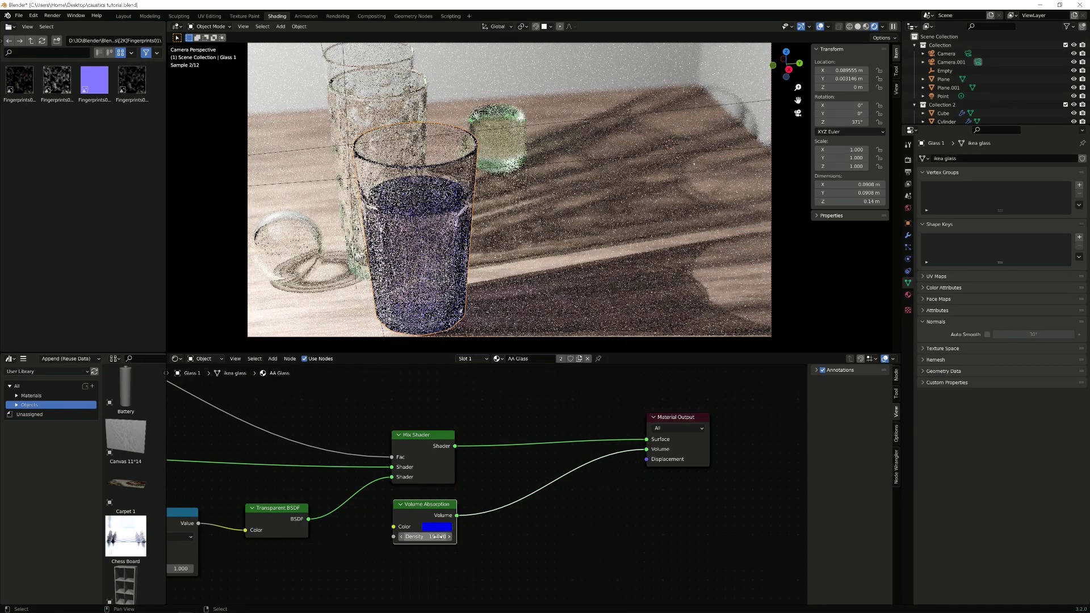
key("Return")
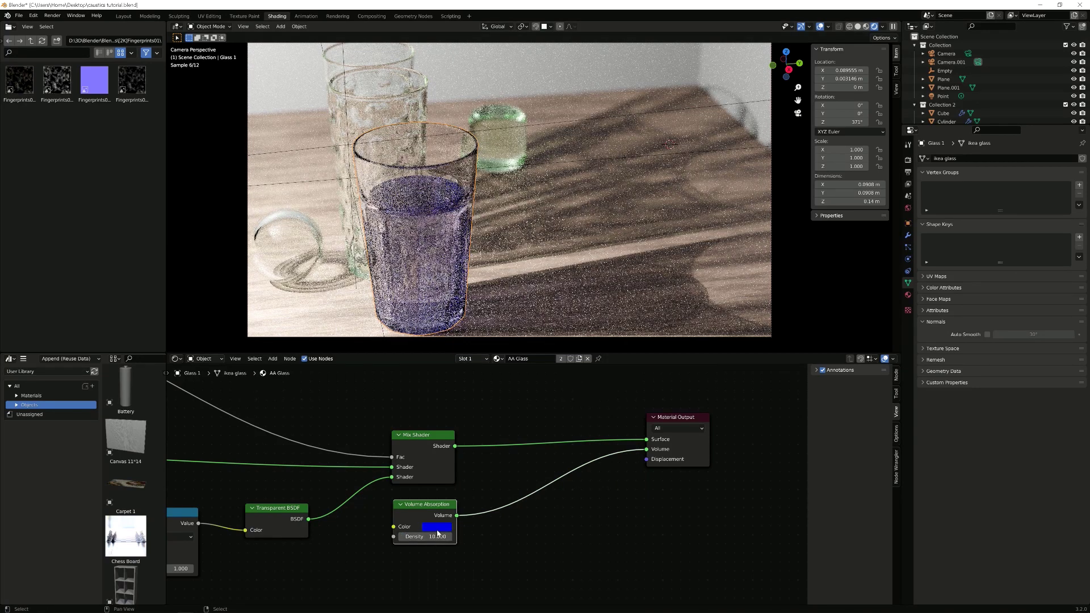
Set the Volume Absorption color to saturated red and its density to 500
left_click(437, 526)
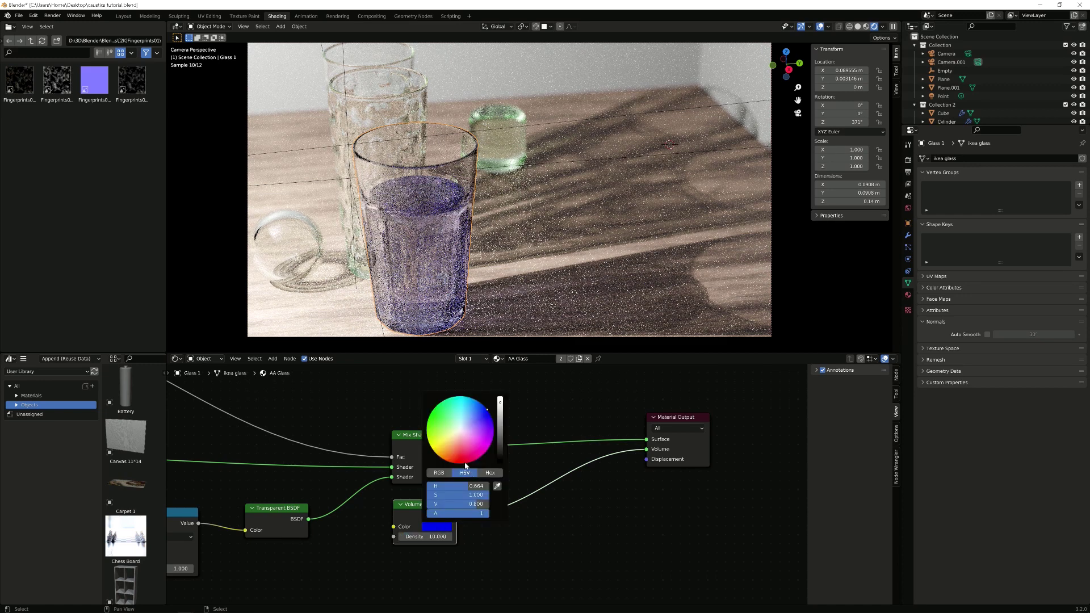
left_click_drag(487, 409, 459, 463)
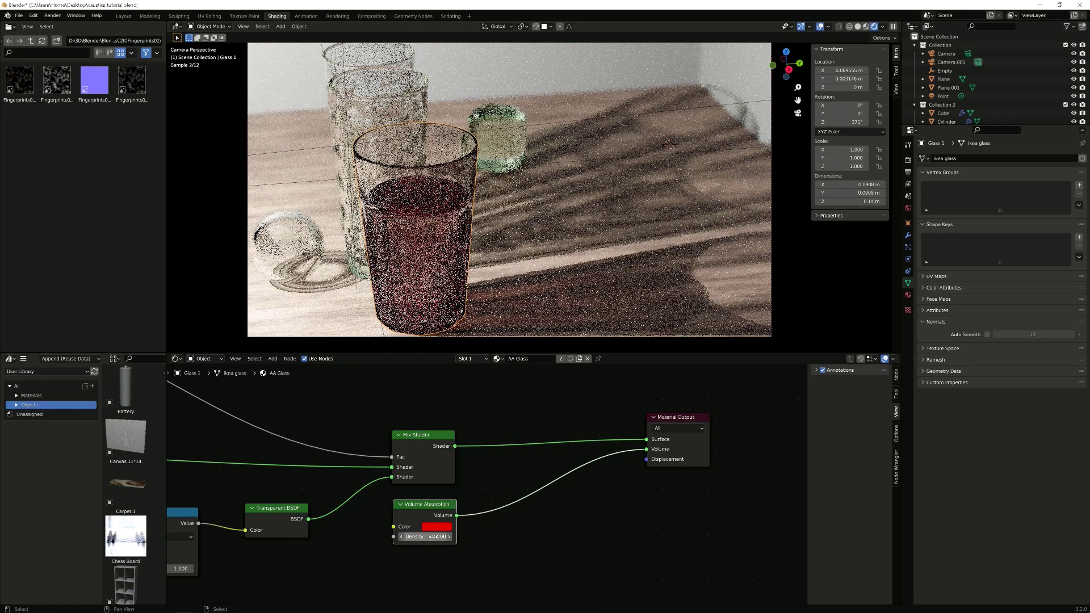
left_click(433, 537)
left_click(433, 536)
type("500")
key("Return")
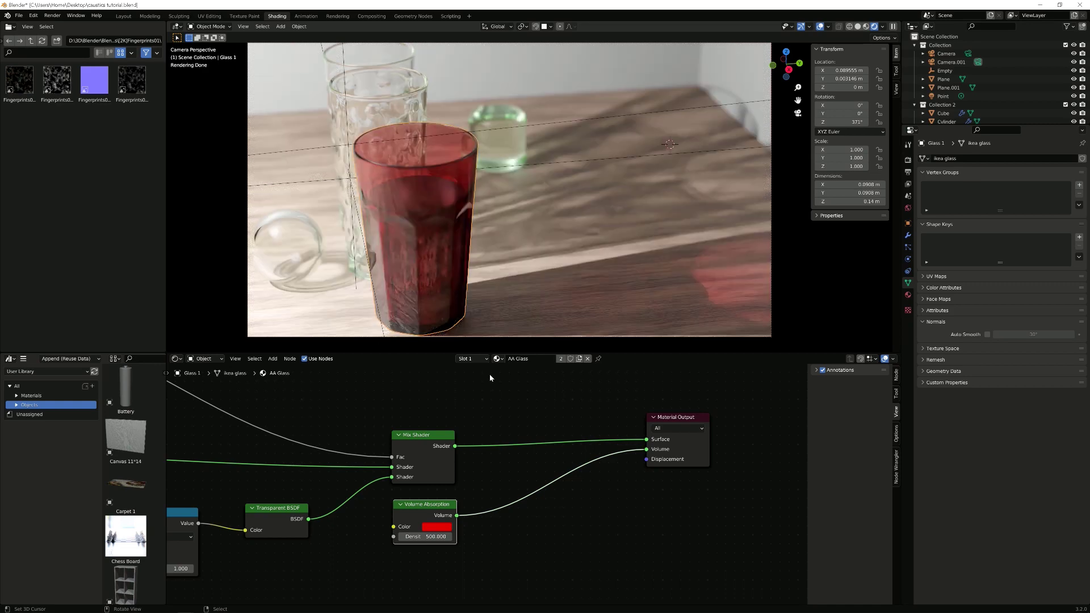
Switch the viewport to solid shading and hide the backdrop plane that blocks the view of the glasses
mouse_move(490, 257)
middle_mouse_down()
mouse_move(469, 273)
mouse_move(493, 260)
middle_mouse_up()
left_click(462, 247)
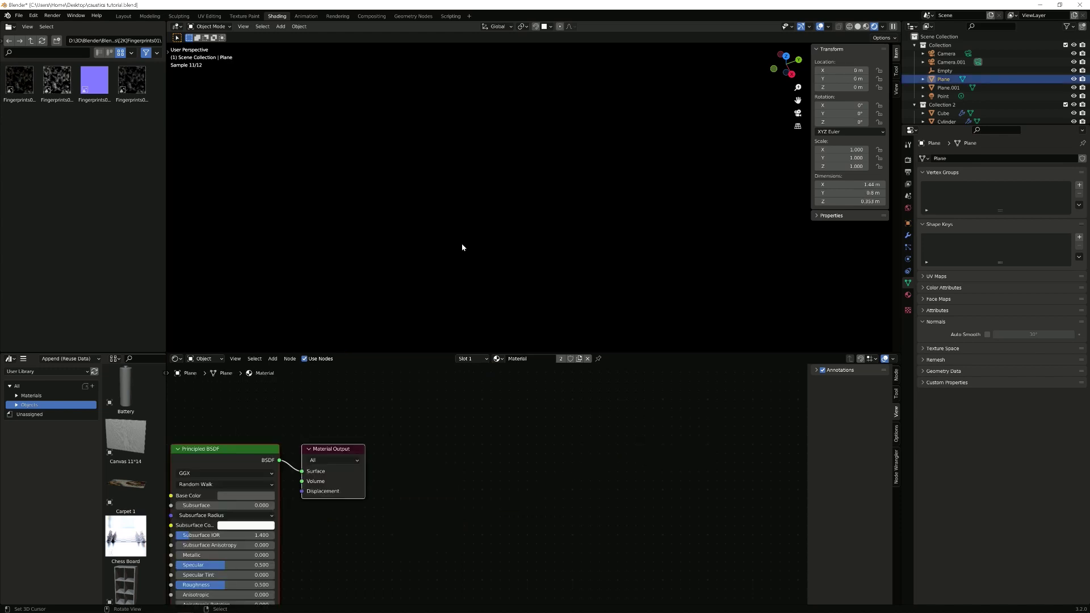
left_click(858, 26)
key("h")
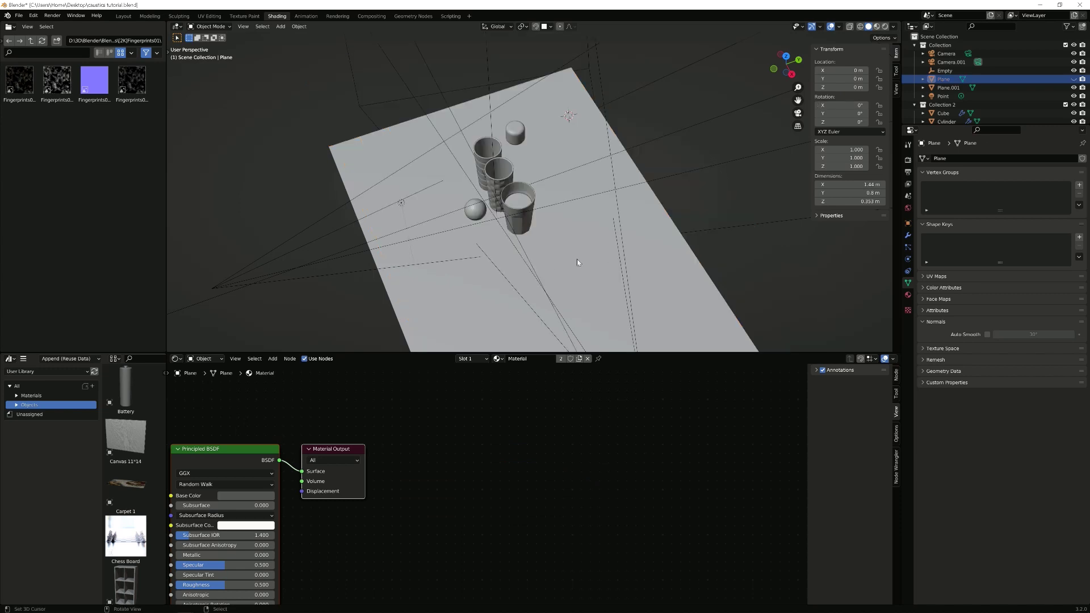
Give the water its own copy of the glass material without Volume Absorption, and return to the rendered camera view
scroll(509, 216, "up", 4)
left_click(509, 216)
scroll(532, 294, "up", 4)
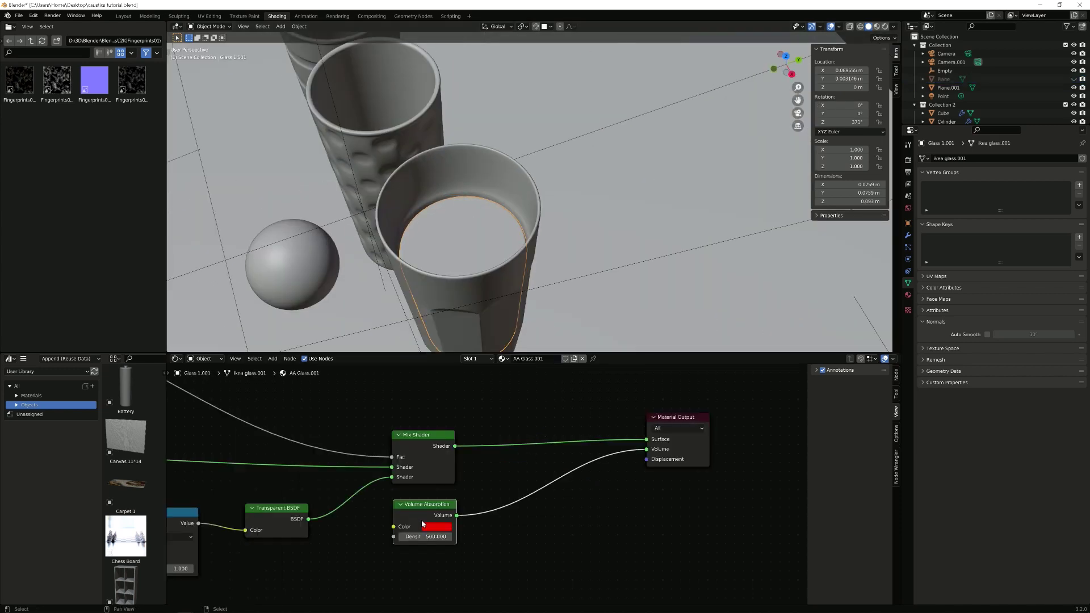
key("x")
key("KP_0")
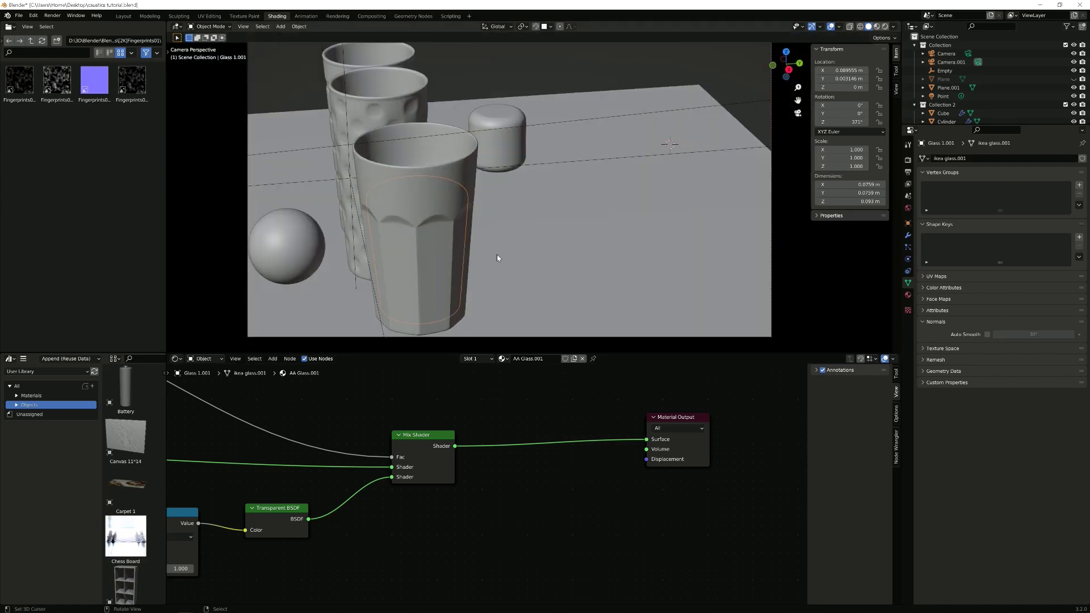
left_click(884, 26)
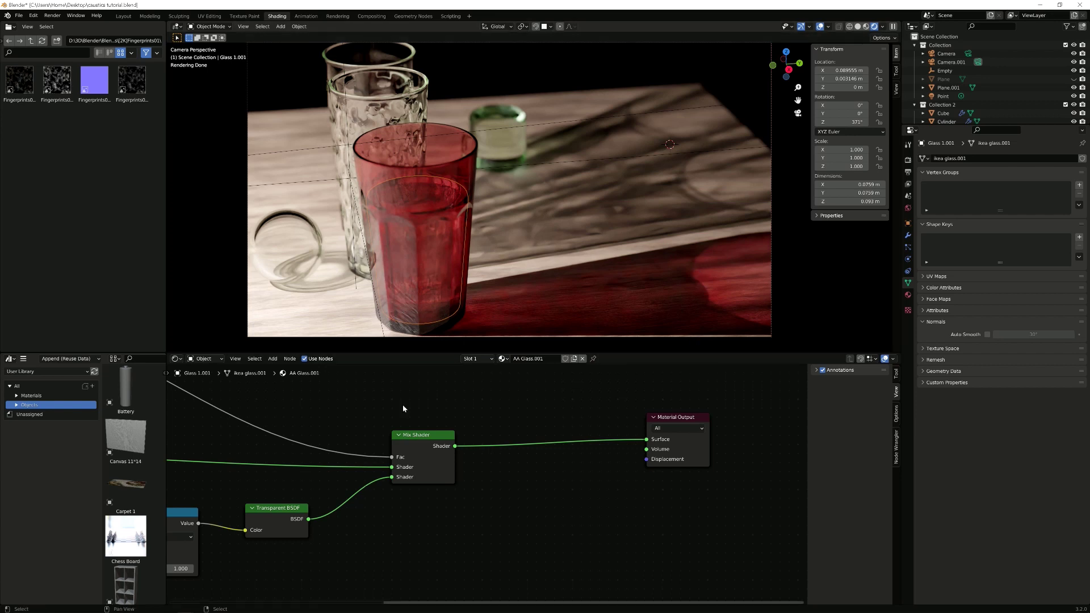
Try a Multiply value of 10 in the water's material and return it to 1
middle_click_drag(313, 491, 529, 447)
left_click(392, 526)
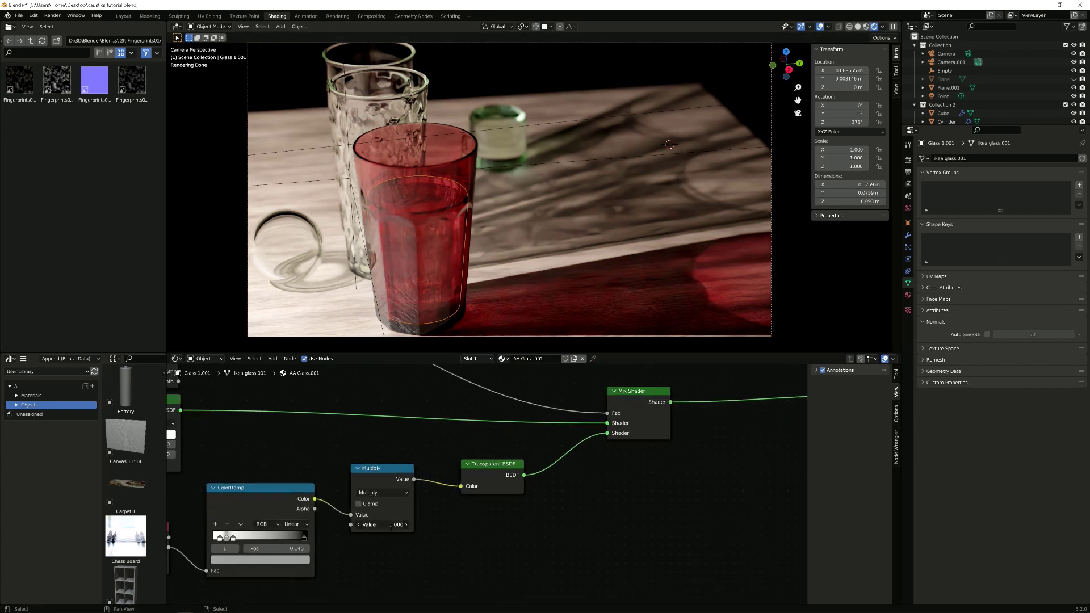
type("10")
key("Return")
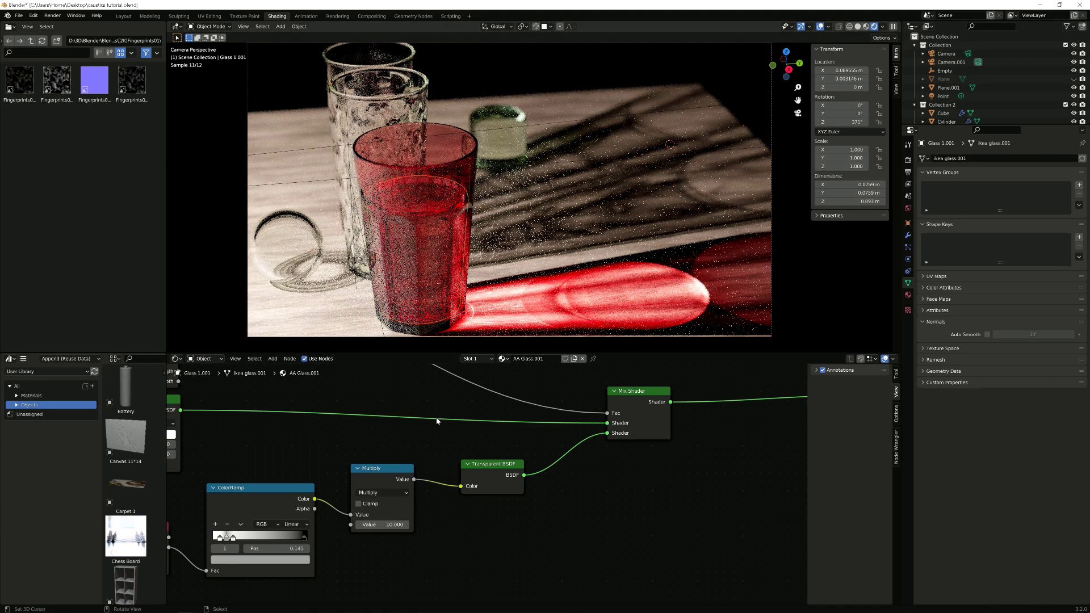
left_click(384, 526)
key("Return")
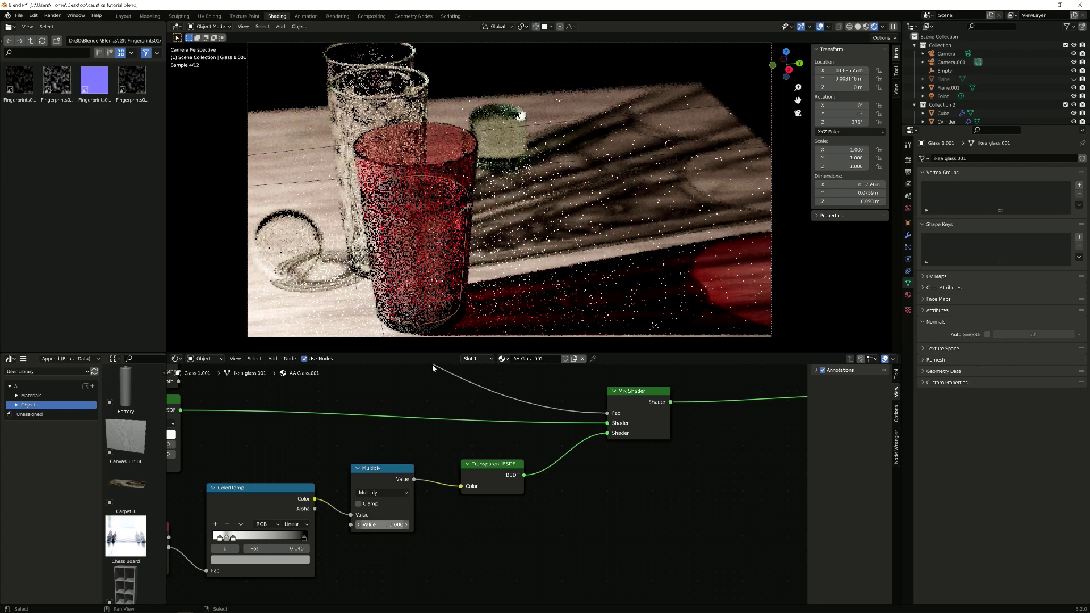
Select the front drinking glass, try a Multiply value of 2 in its material, and return it to 1
left_click(437, 238)
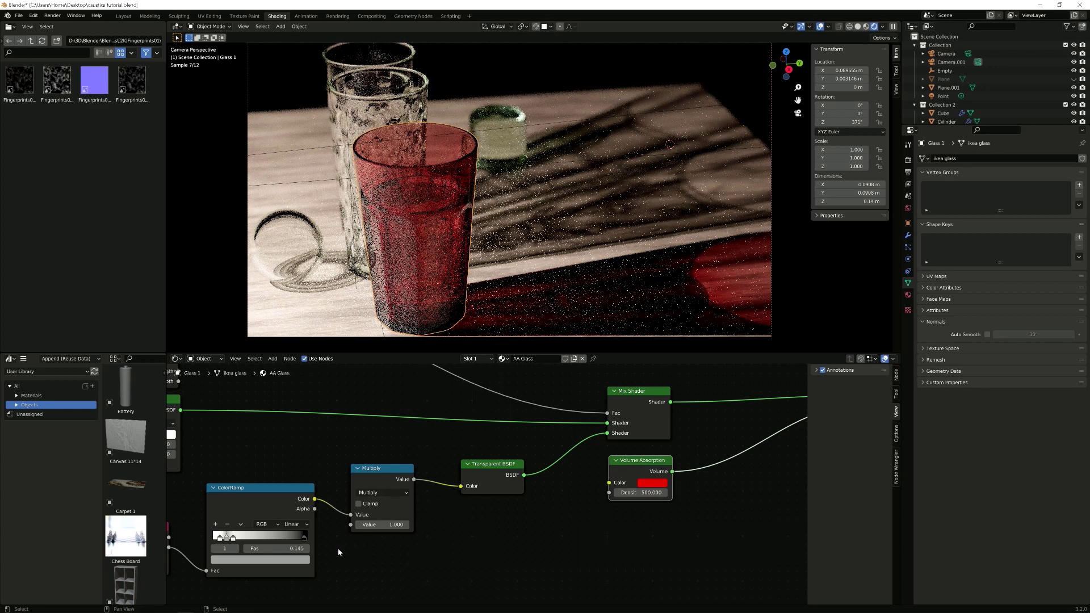
left_click(392, 523)
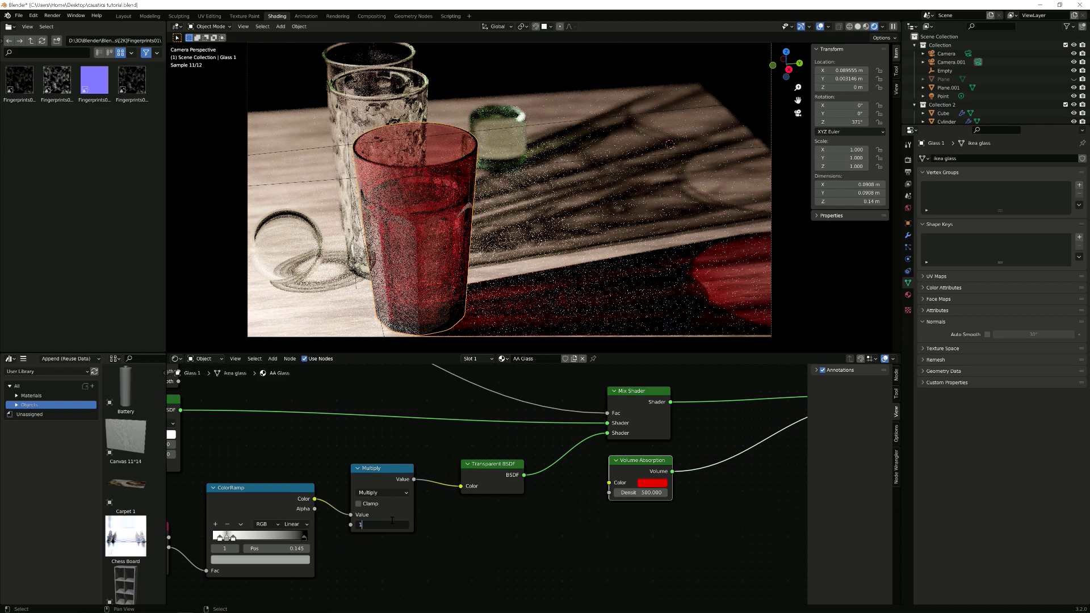
type("2")
key("Return")
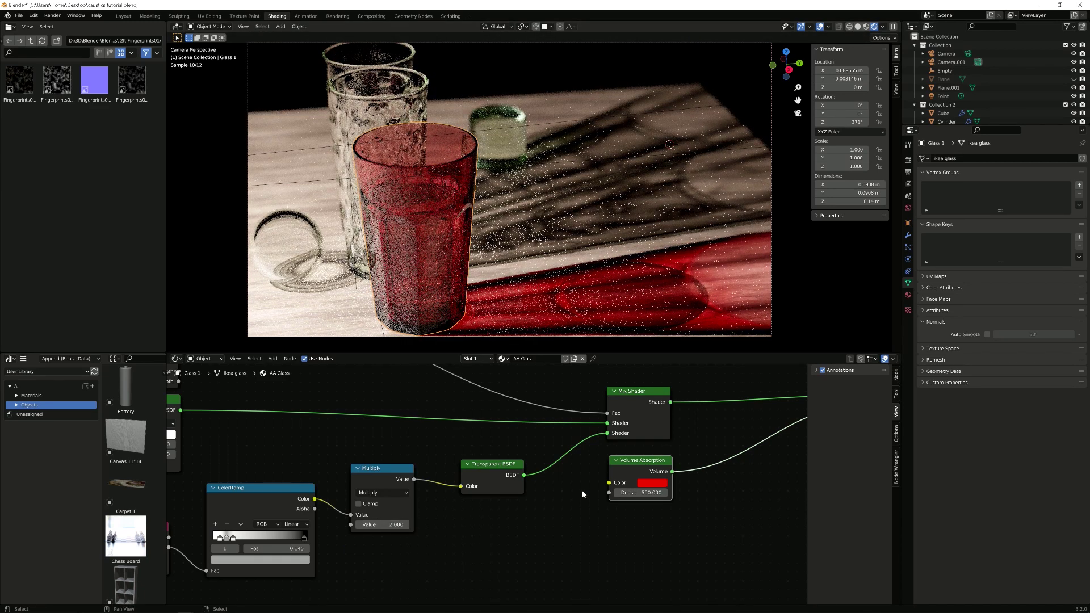
left_click(394, 527)
type("1")
key("Return")
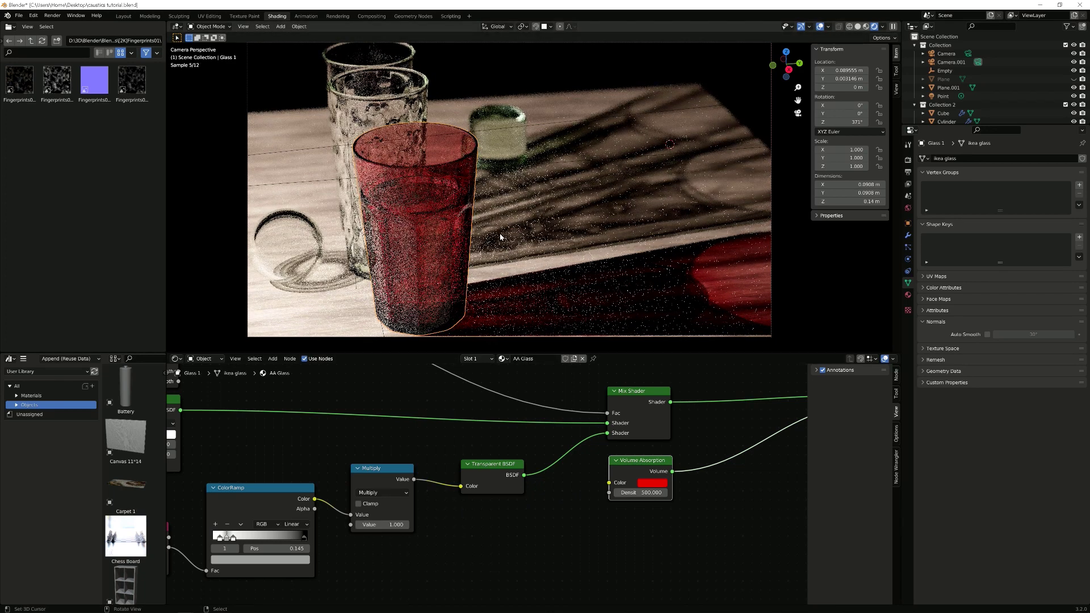
Select the dimpled glass behind the red one and examine it up close along with its Dispersion Glass nodes
scroll(467, 430, "down", 6)
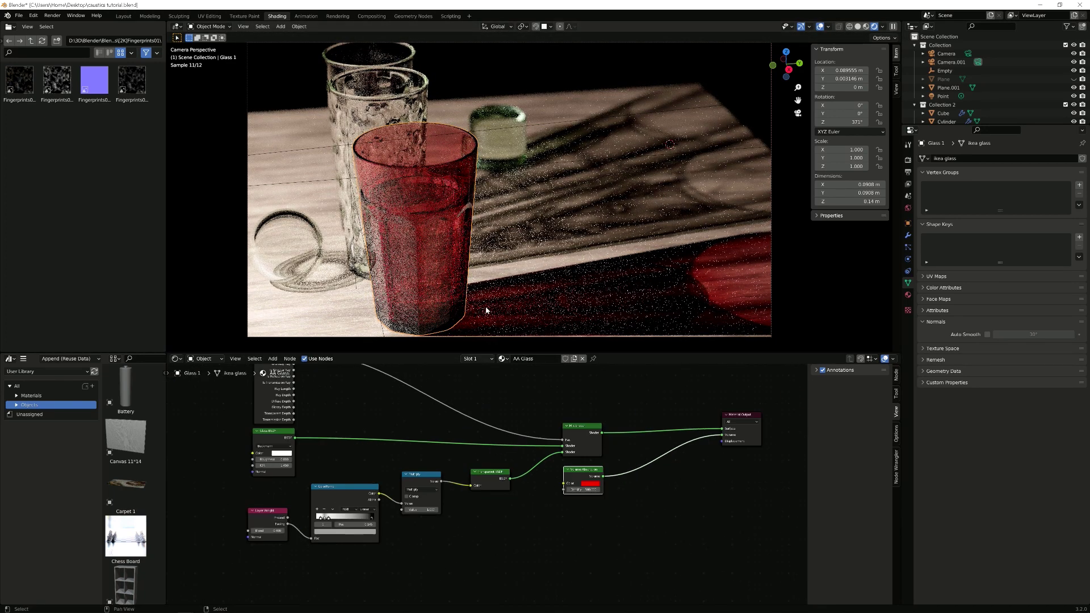
left_click(393, 107)
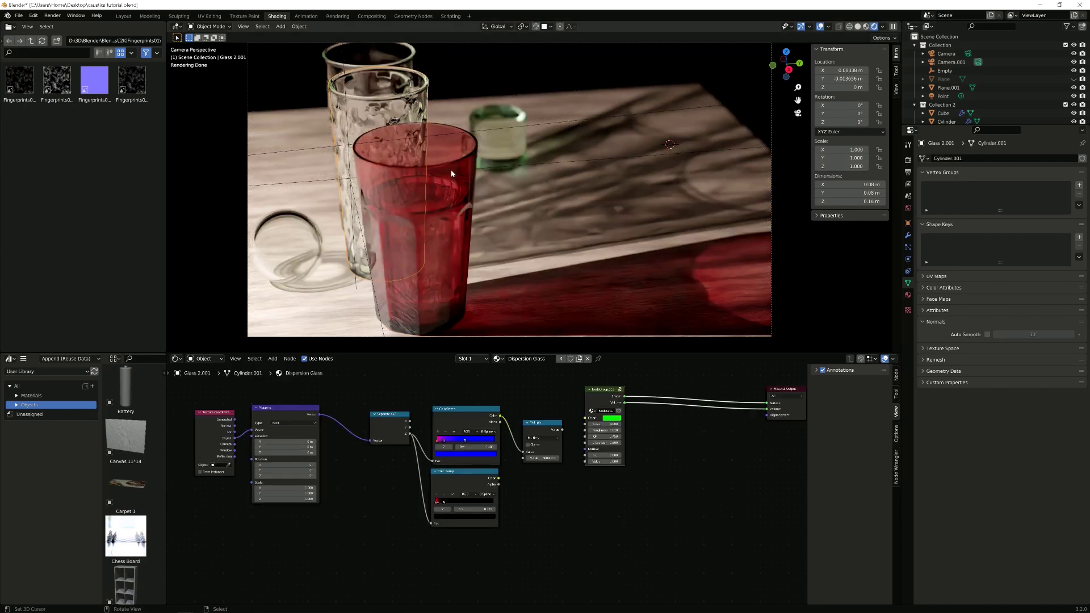
middle_click_drag(388, 140, 472, 128)
scroll(397, 153, "up", 4)
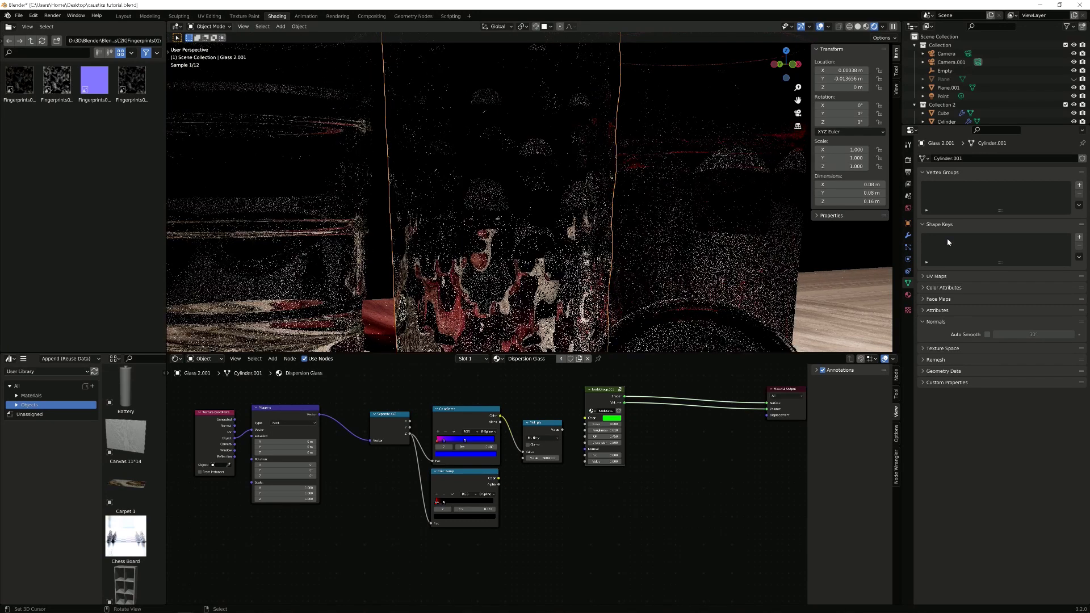
Reset the World background strength to 1.000 to light the scene with the HDRI
left_click(908, 209)
key("BackSpace")
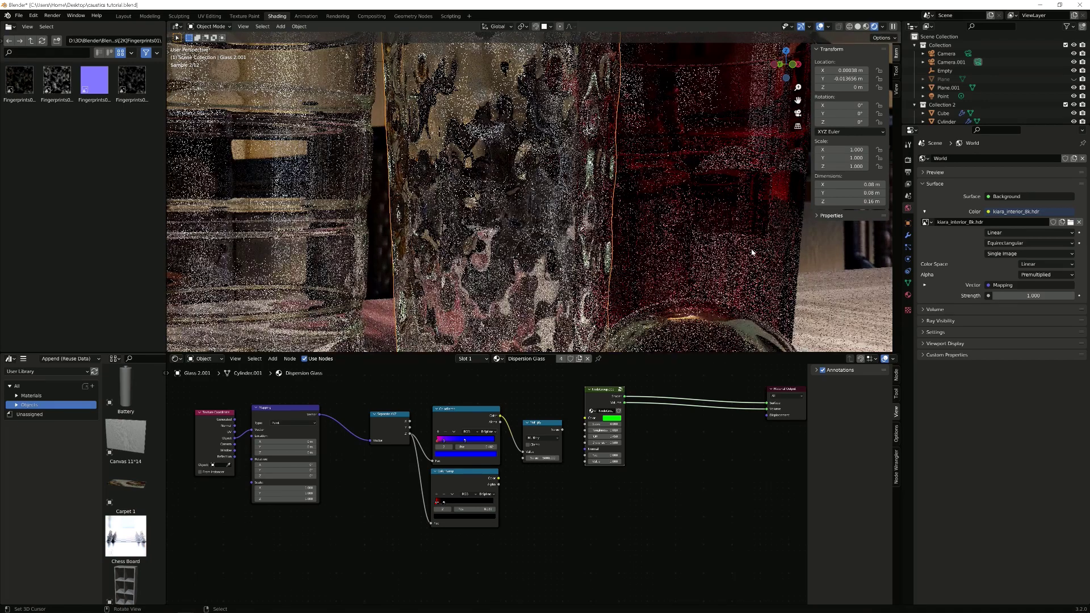
scroll(575, 452, "up", 4)
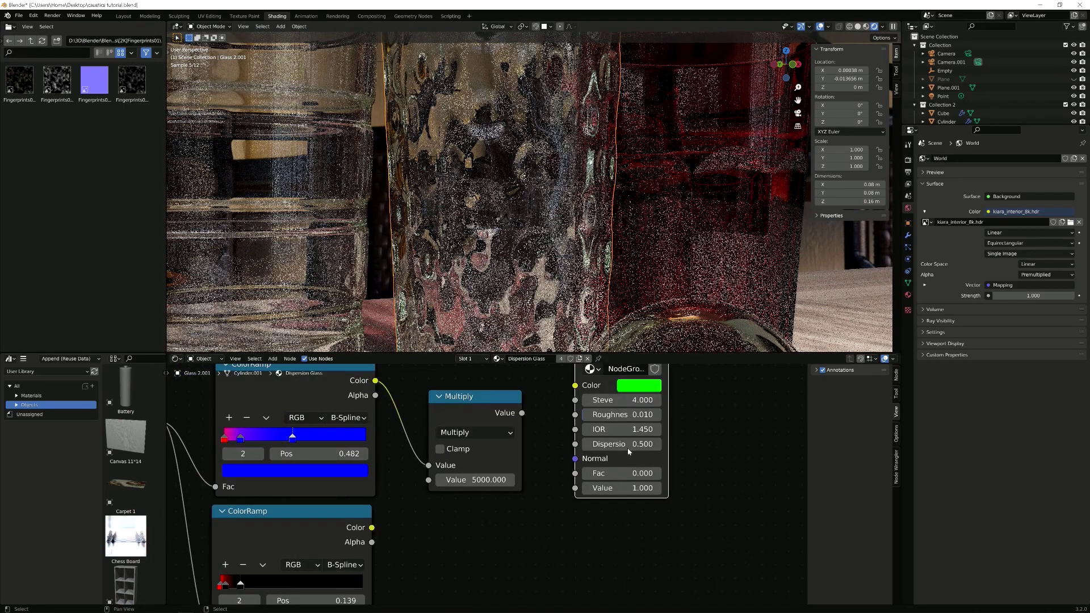
Select the ribbed glass and try a Value of -61.300 and a Fac of 1.000 in its dispersion node group
middle_click_drag(575, 452, 527, 459)
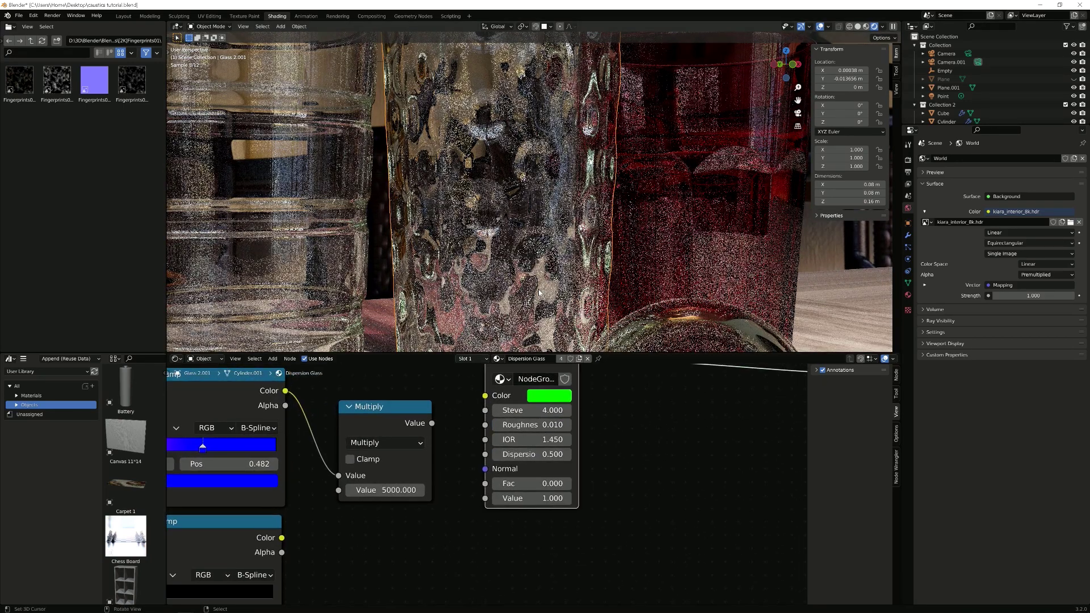
middle_click_drag(504, 295, 391, 263)
scroll(595, 253, "up", 3)
right_click(590, 256)
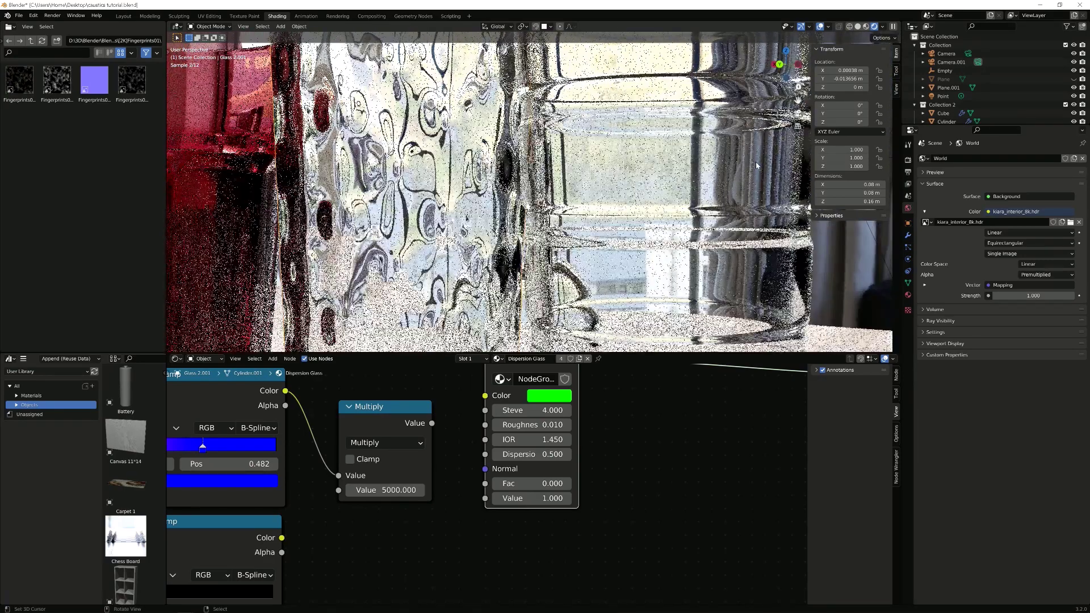
scroll(587, 450, "down", 1)
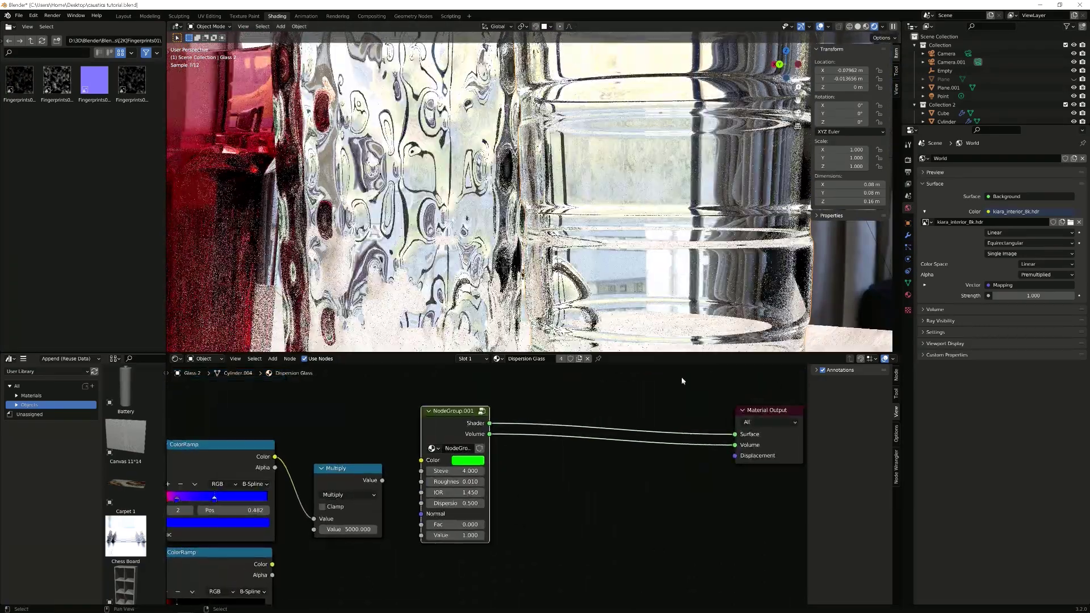
scroll(486, 479, "up", 6)
left_click_drag(431, 567, 409, 568)
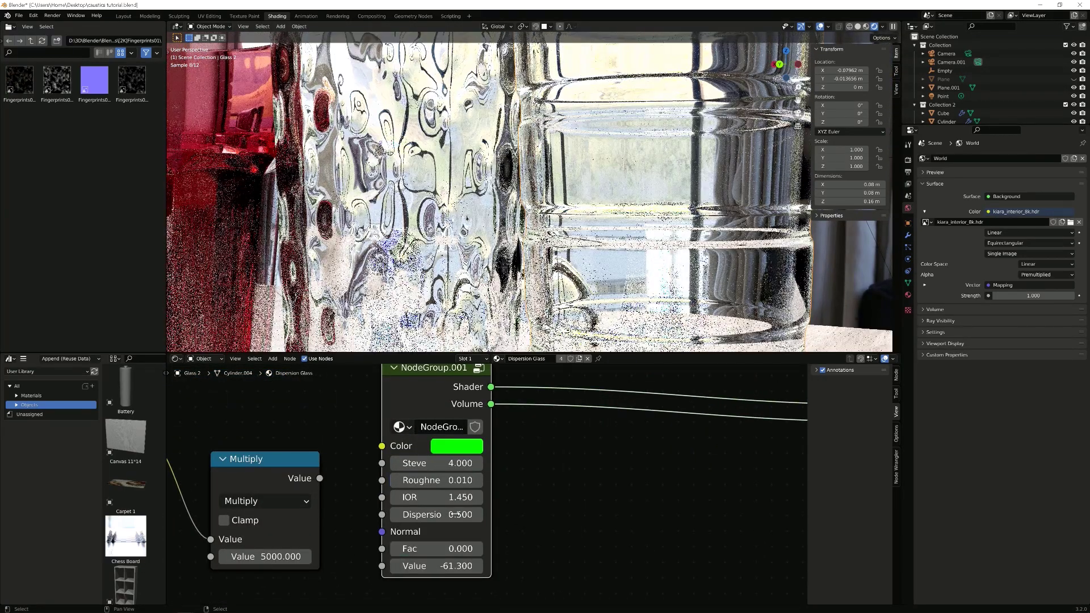
left_click_drag(455, 543, 460, 530)
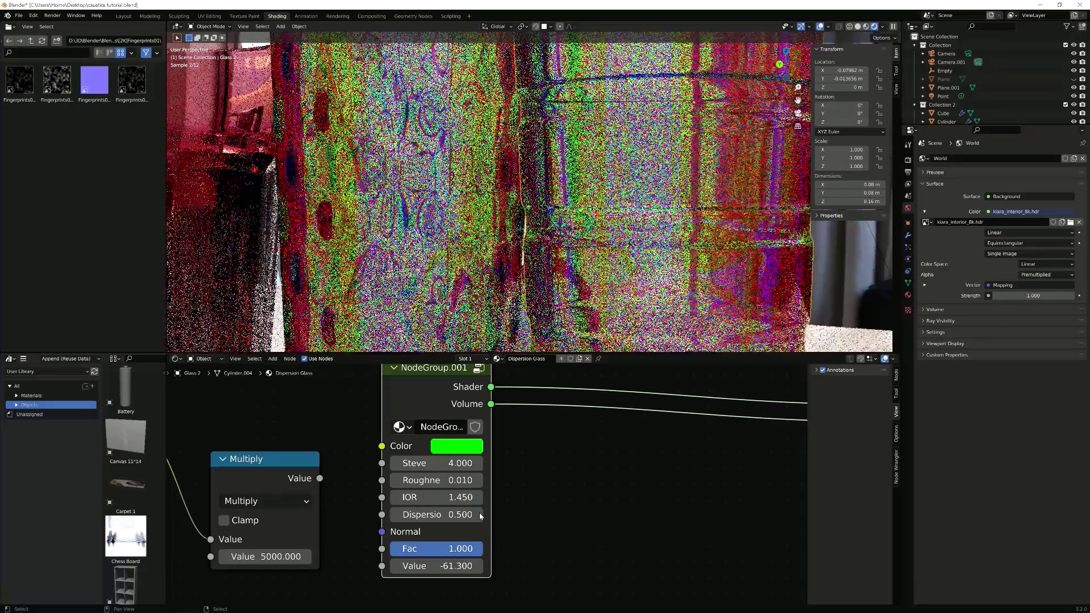
Set the Dispersion amount in the glass's node group to 0.01
left_click(460, 514)
type("-01")
key("Return")
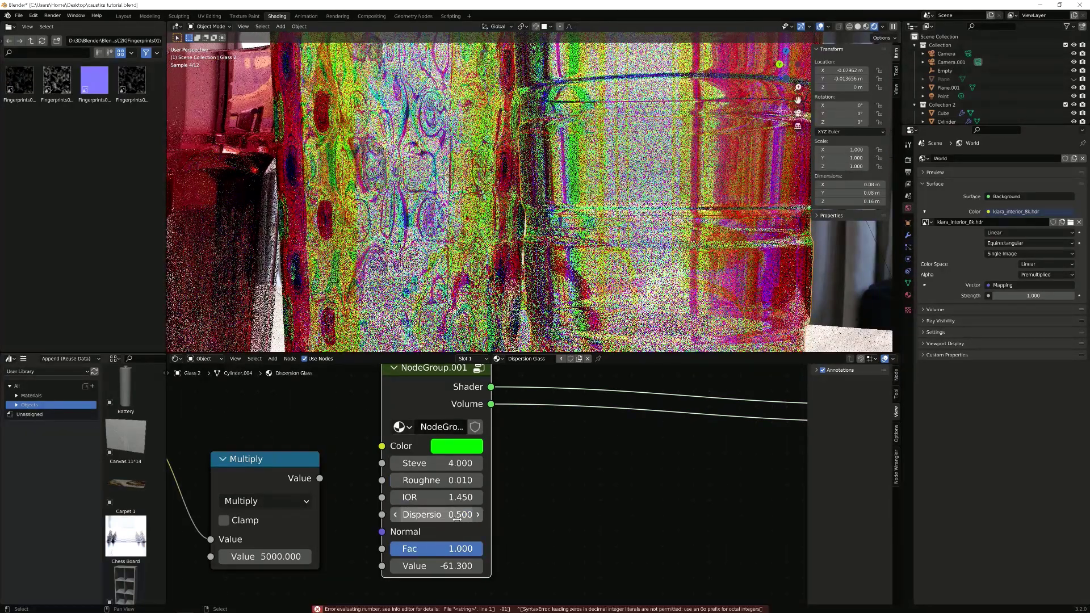
left_click(460, 514)
type("0.01")
key("Return")
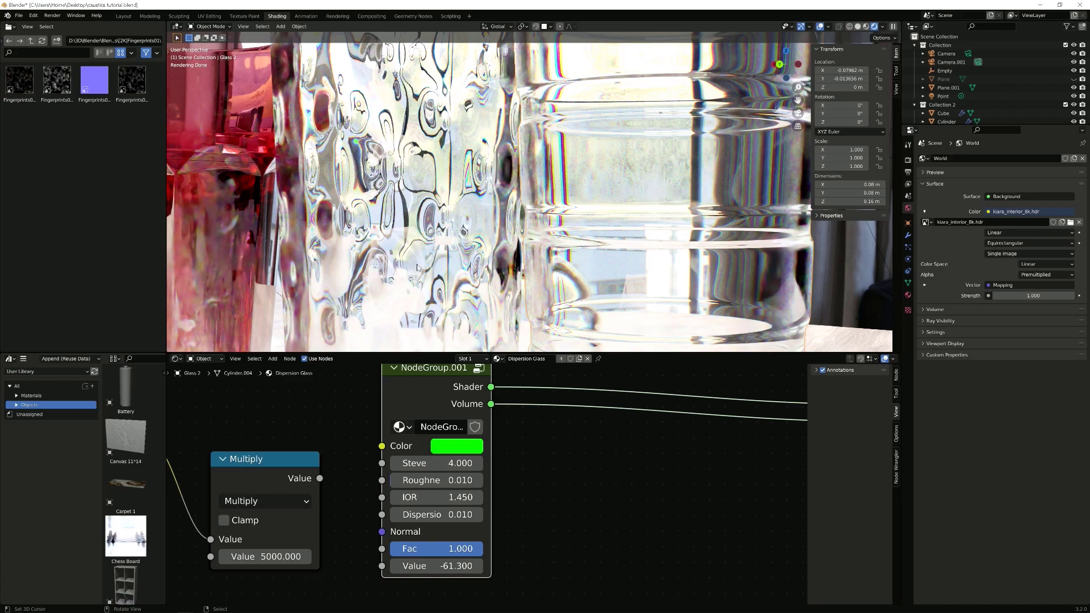
Select the red glass and add a Normal Map node beside the Layer Weight node in its AA Glass material
scroll(422, 270, "down", 4)
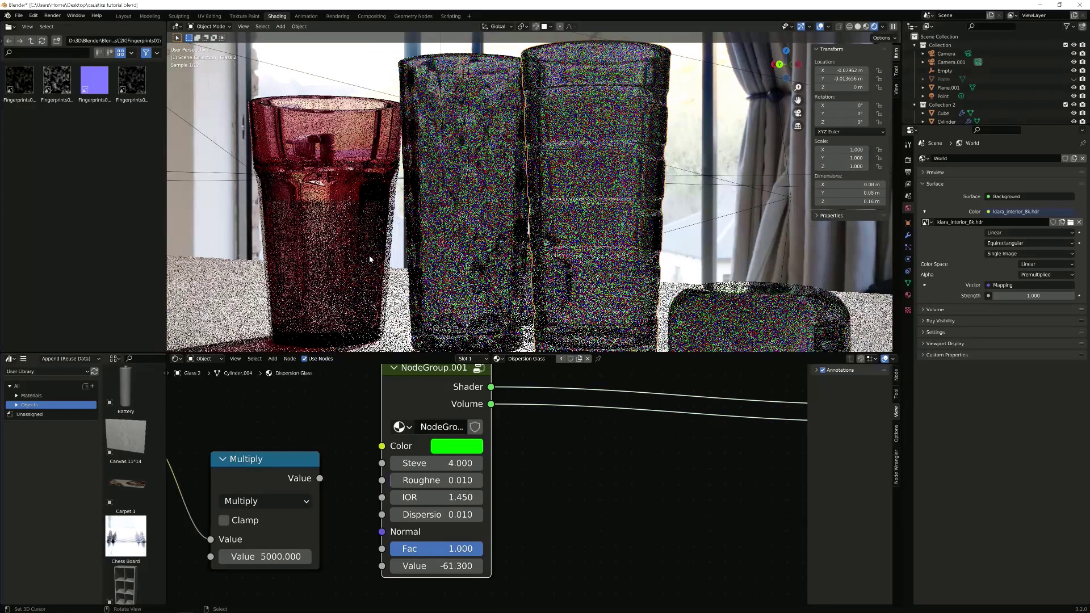
scroll(375, 256, "down", 2)
middle_click_drag(379, 256, 551, 260)
left_click(623, 302)
scroll(483, 474, "down", 7)
middle_click_drag(394, 532, 773, 446)
scroll(533, 474, "up", 2)
scroll(520, 469, "down", 5)
middle_click_drag(440, 463, 527, 469)
scroll(377, 475, "up", 6)
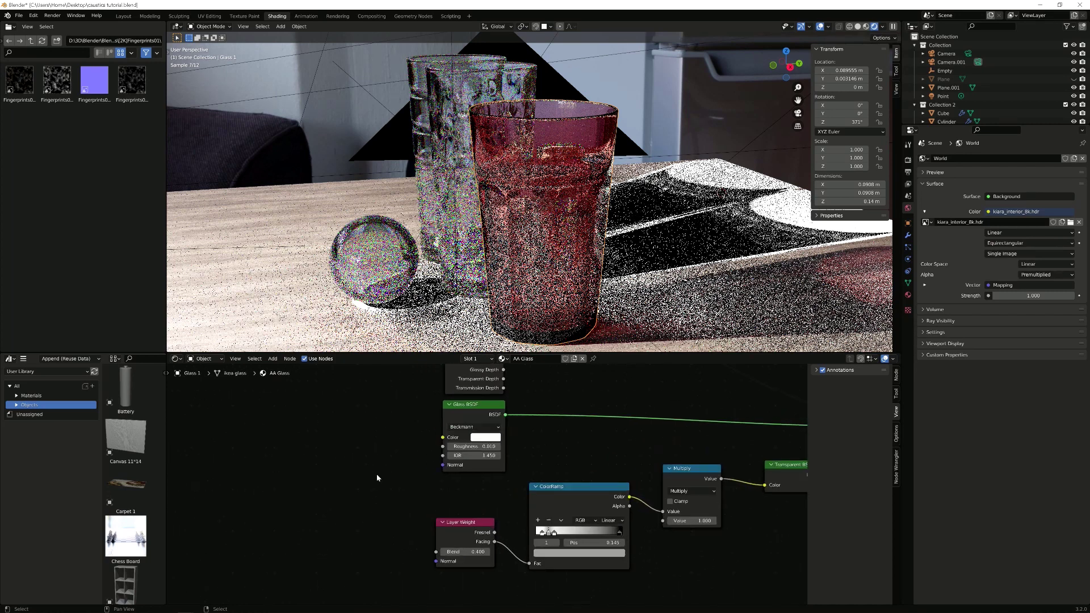
middle_click_drag(377, 461, 487, 441)
key("shift+a")
type("n")
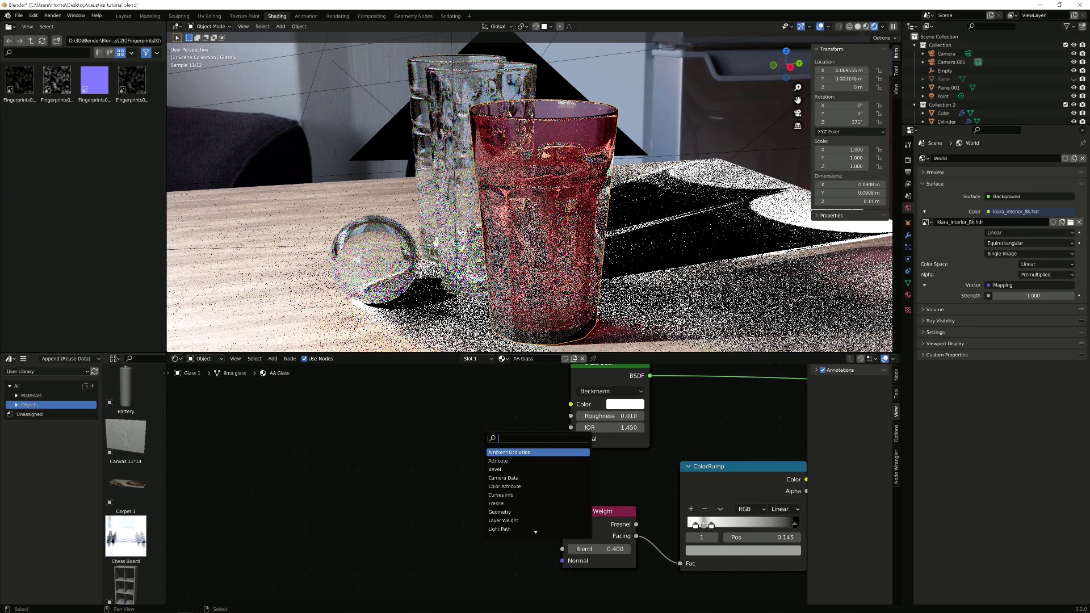
key("BackSpace")
type("normal map")
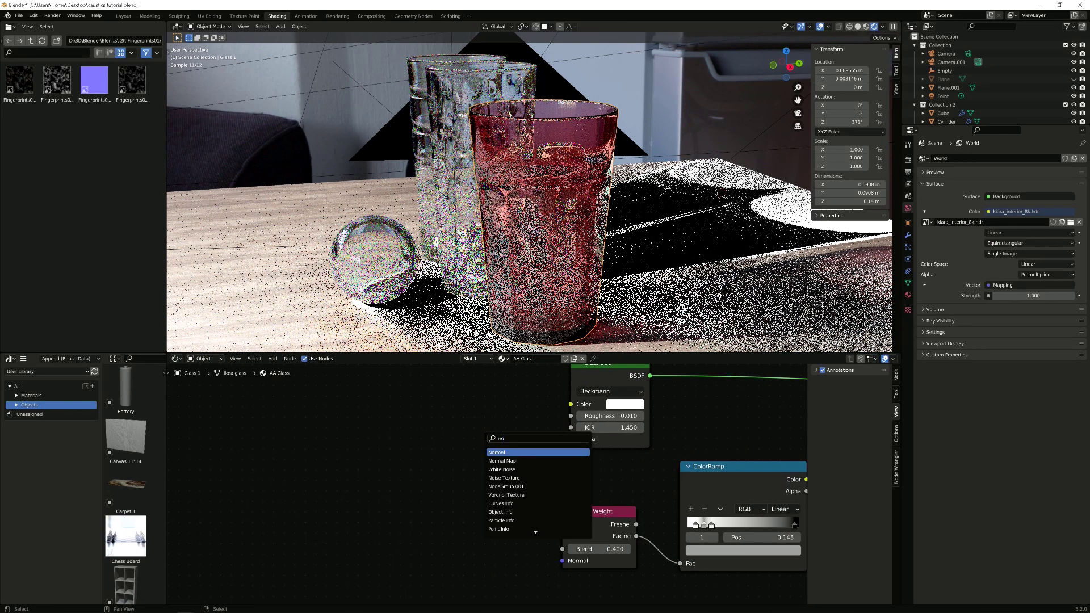
key("Return")
left_click(438, 501)
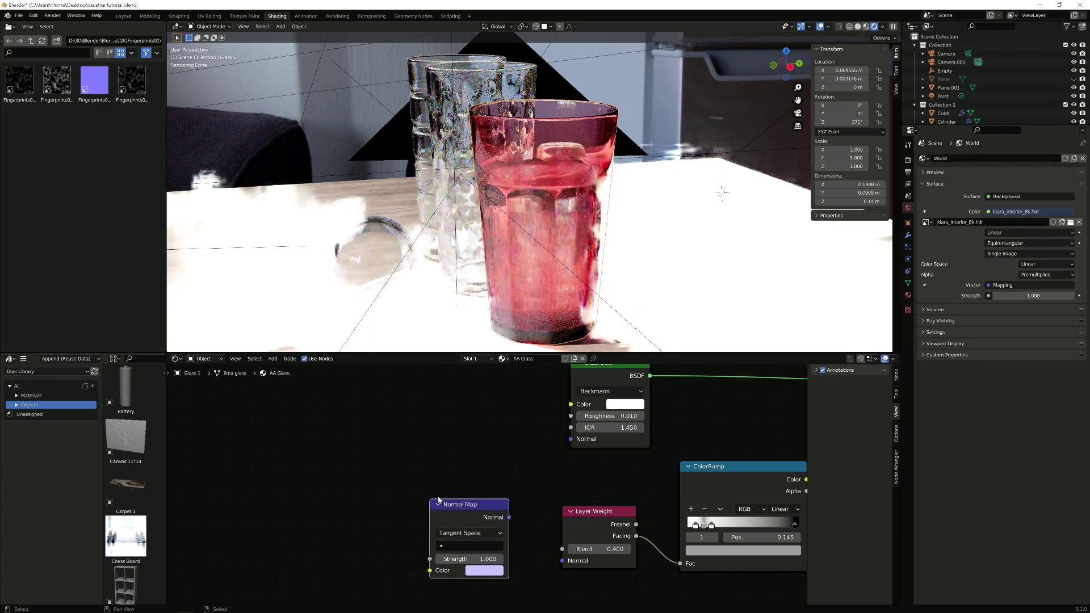
Show the scene through the camera with the backdrop Plane unhidden and the World background strength set to 0.000
key("KP_0")
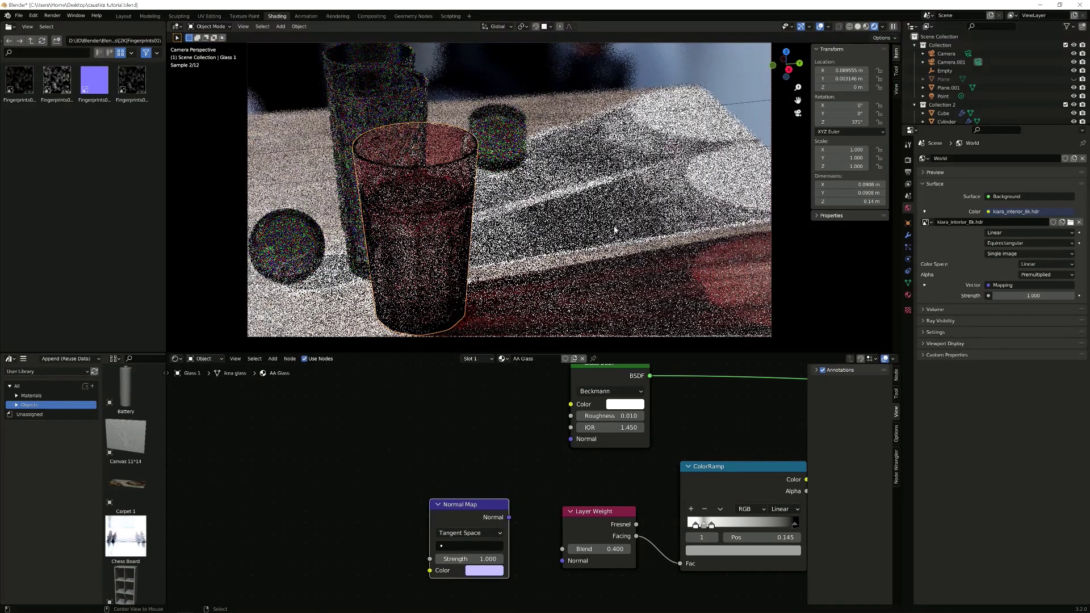
left_click_drag(1016, 295, 953, 294)
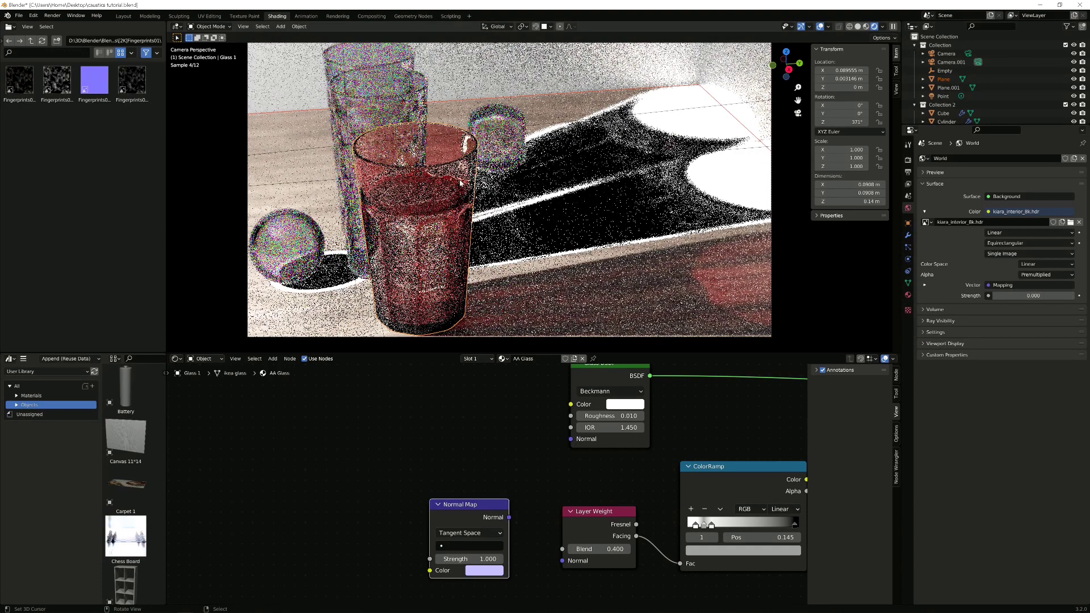
Select the dimpled glass behind the red one and set its dispersion node group's Fac to 0 and Value to 1
left_click(394, 119)
key("Home")
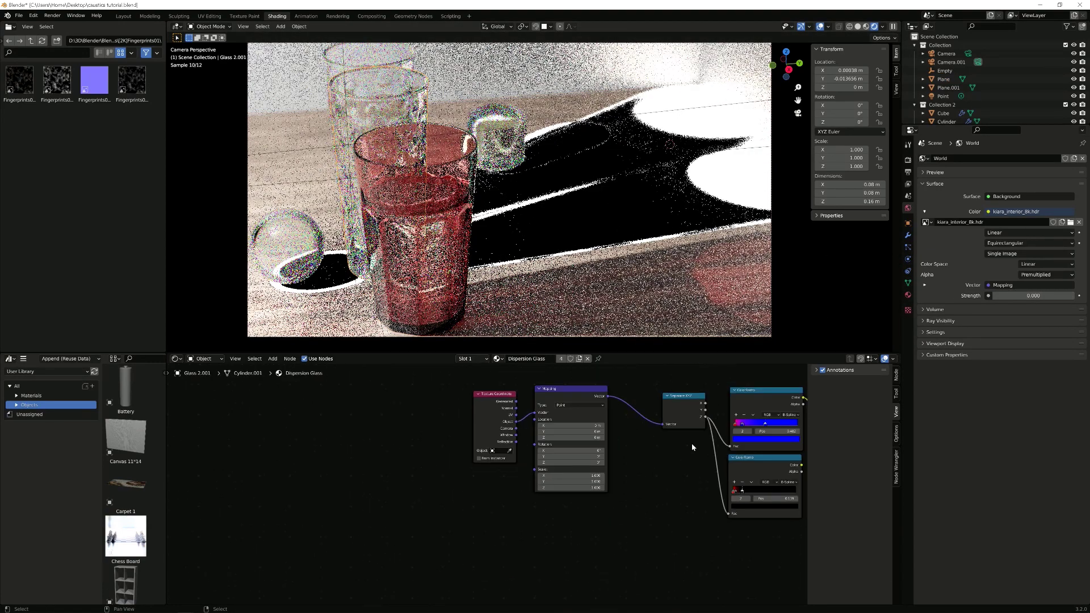
scroll(567, 435, "up", 1)
middle_click_drag(692, 427, 536, 452)
scroll(525, 443, "up", 4)
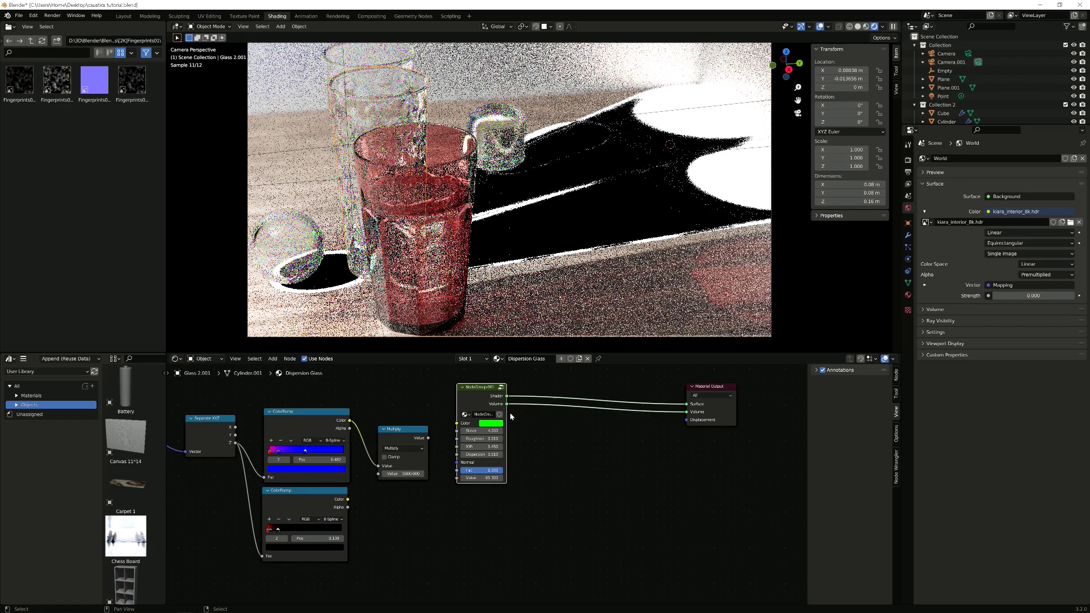
left_click(492, 477)
type("0")
key("Return")
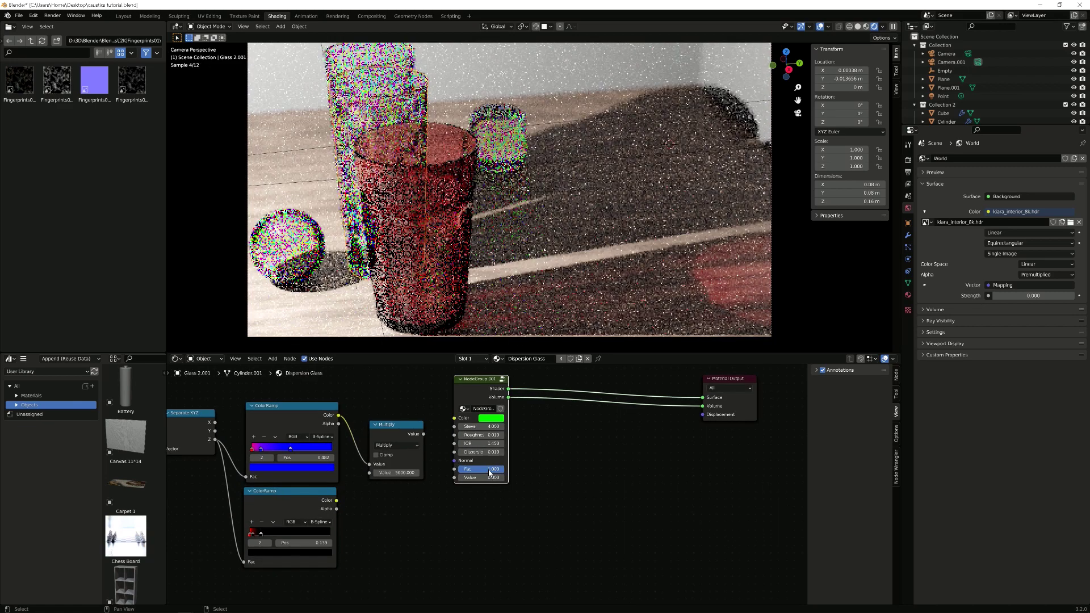
left_click(500, 468)
type("0")
key("Return")
left_click(481, 478)
type("1")
key("Return")
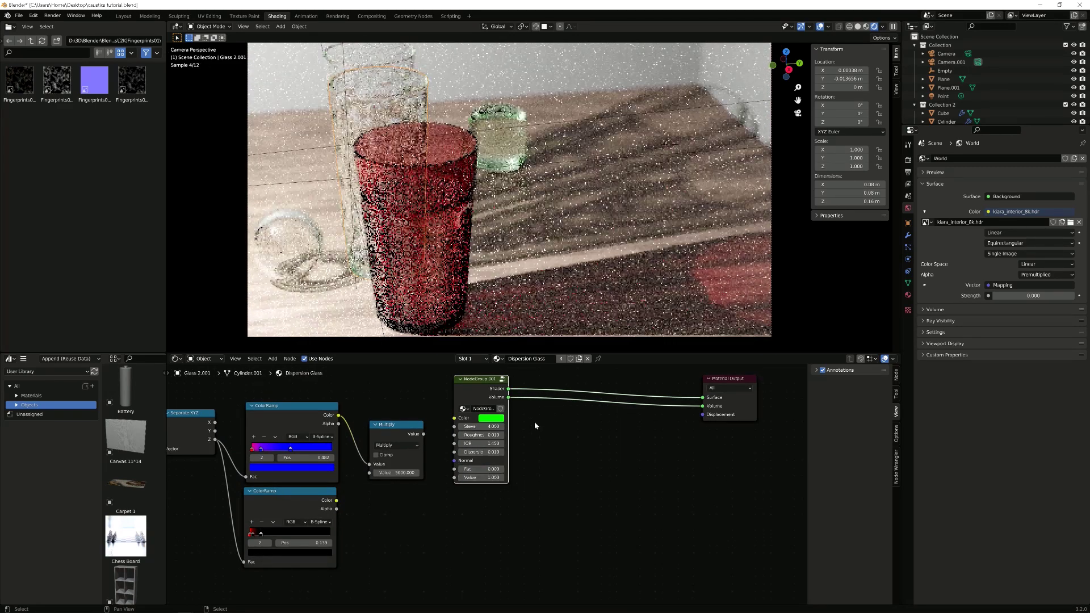
Select the red glass and connect the Normal Map output to the Normal inputs of the Layer Weight and Glass BSDF nodes
left_click(462, 254)
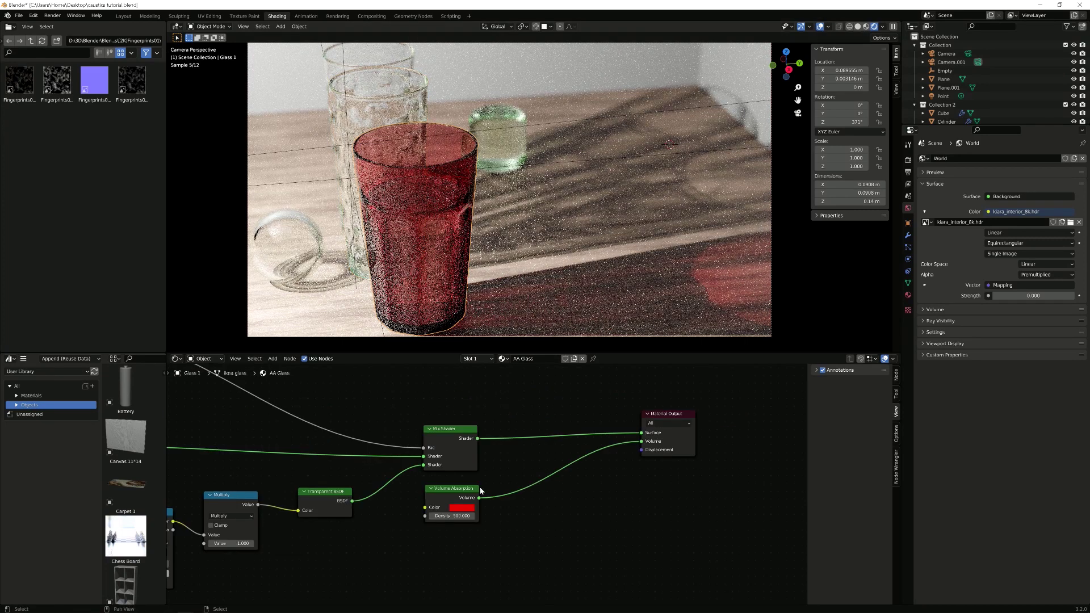
scroll(380, 492, "up", 2)
middle_click_drag(380, 492, 684, 468)
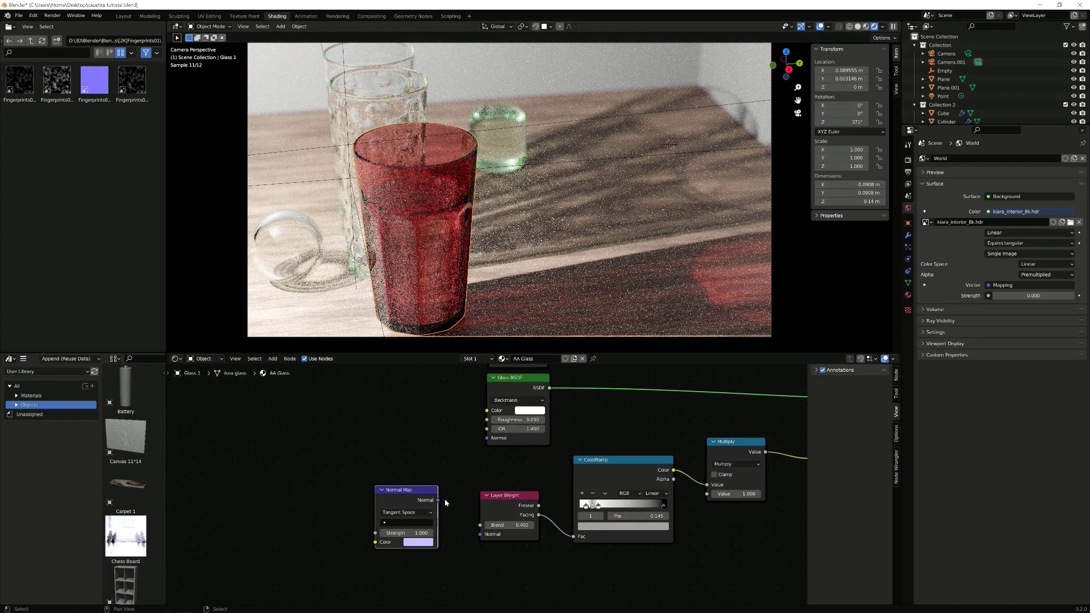
left_click_drag(438, 500, 480, 539)
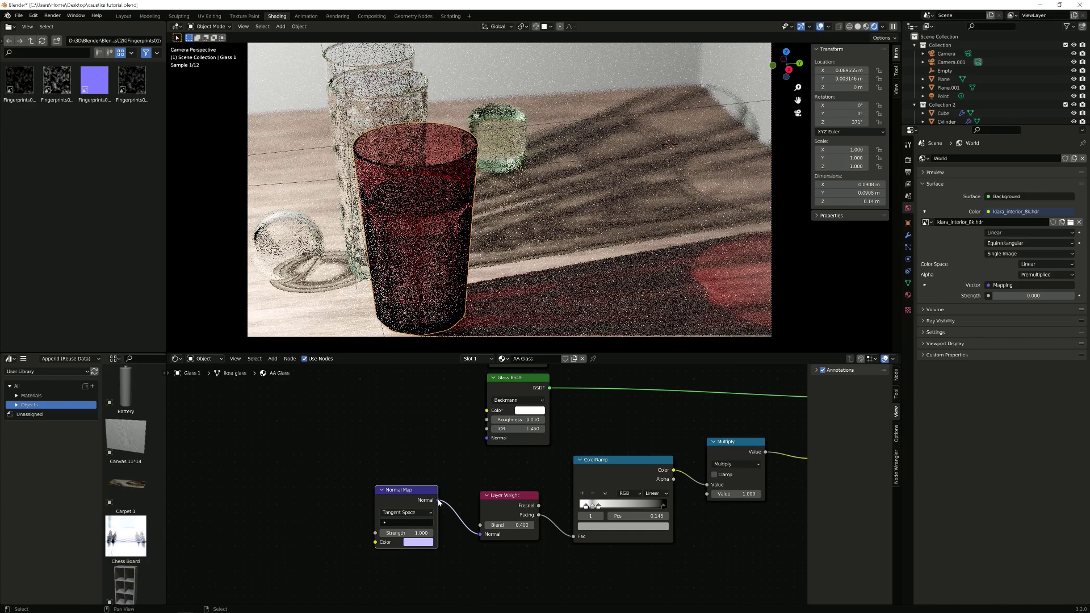
left_click_drag(438, 500, 487, 438)
Add a Noise Texture node and connect its Color output to the Normal Map's Color input
middle_click_drag(311, 521, 445, 489)
key("shift+a")
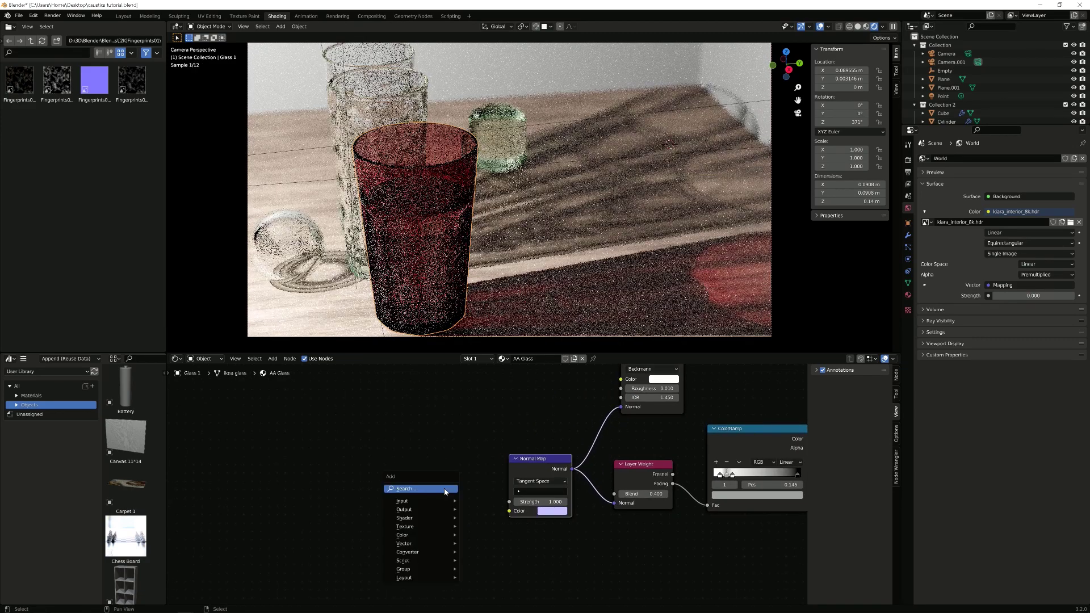
left_click(445, 489)
type("noise")
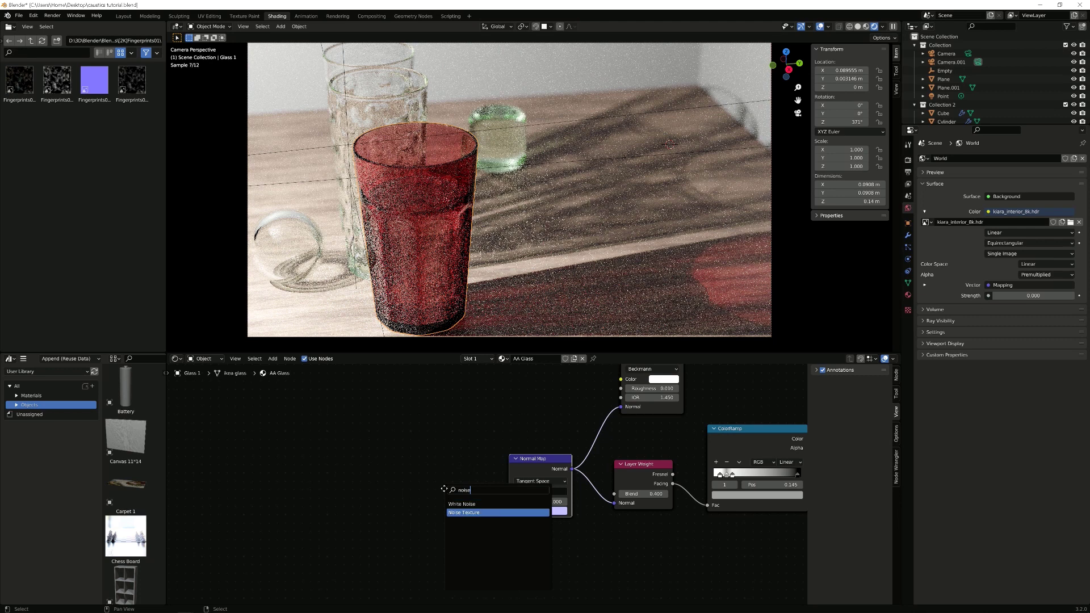
key("Return")
left_click(412, 489)
left_click_drag(468, 511, 508, 514)
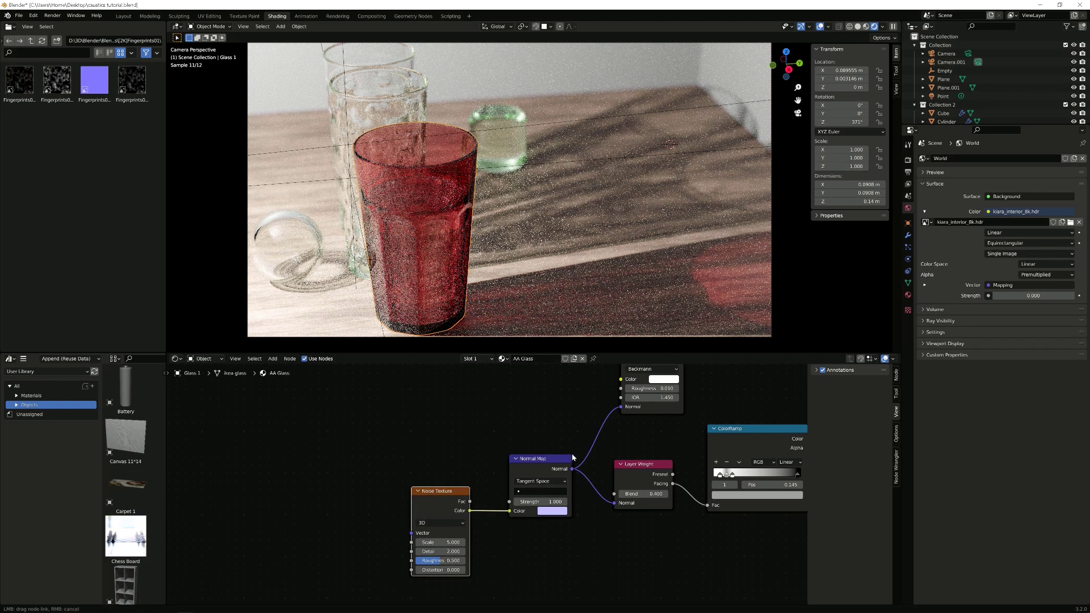
left_click_drag(572, 457, 571, 459)
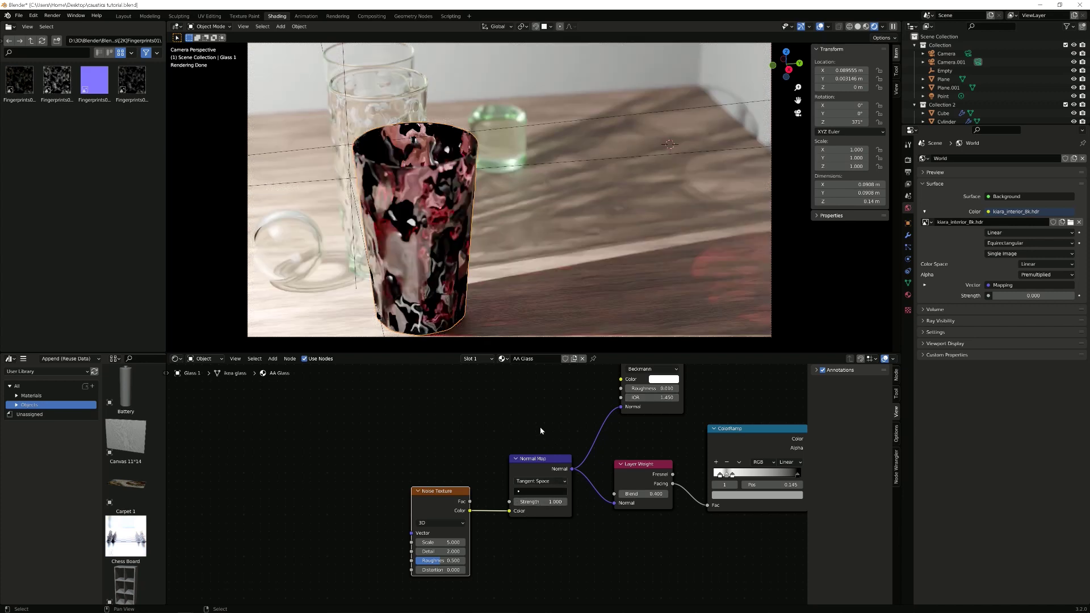
Set the Normal Map strength to 0.1
left_click(535, 502)
key("BackSpace")
type("0.1")
key("Return")
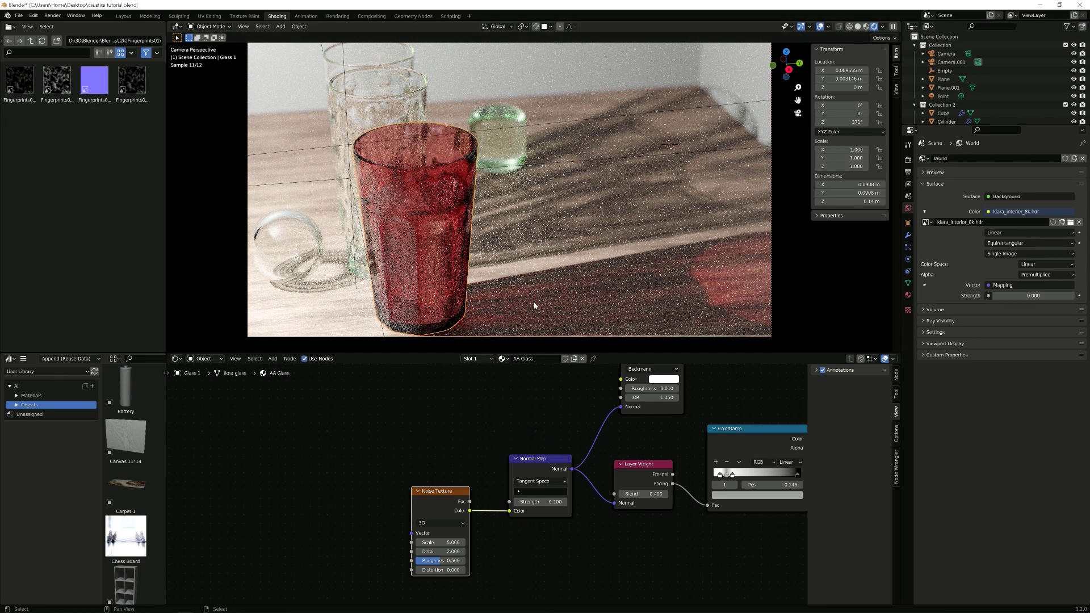
Move the Normal Map and Noise Texture nodes slightly upward to tidy the red glass's node layout
scroll(627, 438, "down", 4)
middle_click_drag(744, 441, 504, 456)
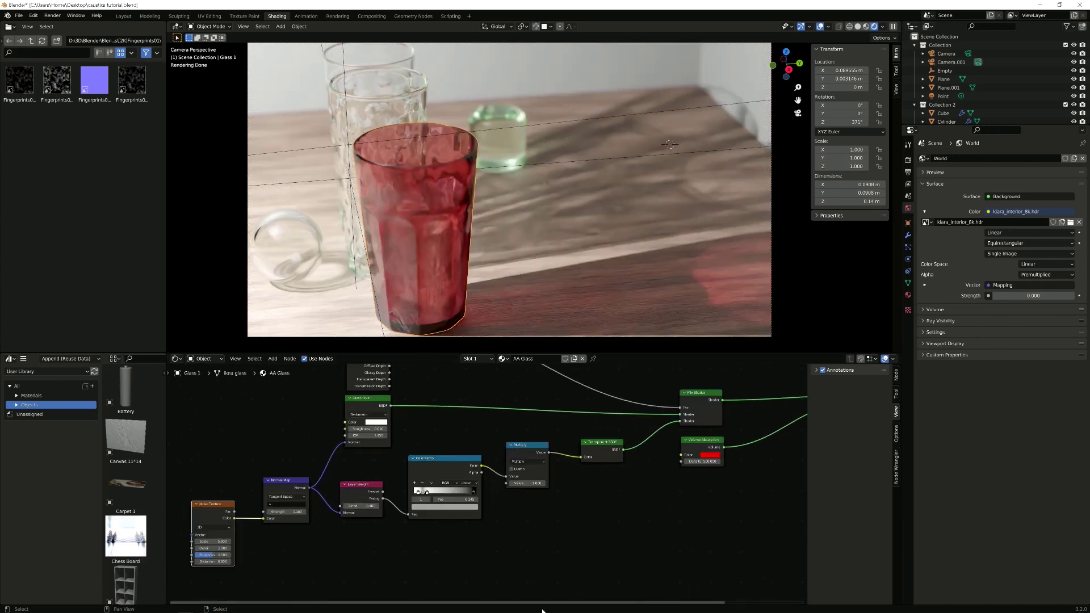
middle_click_drag(469, 528, 577, 554)
scroll(576, 554, "up", 4)
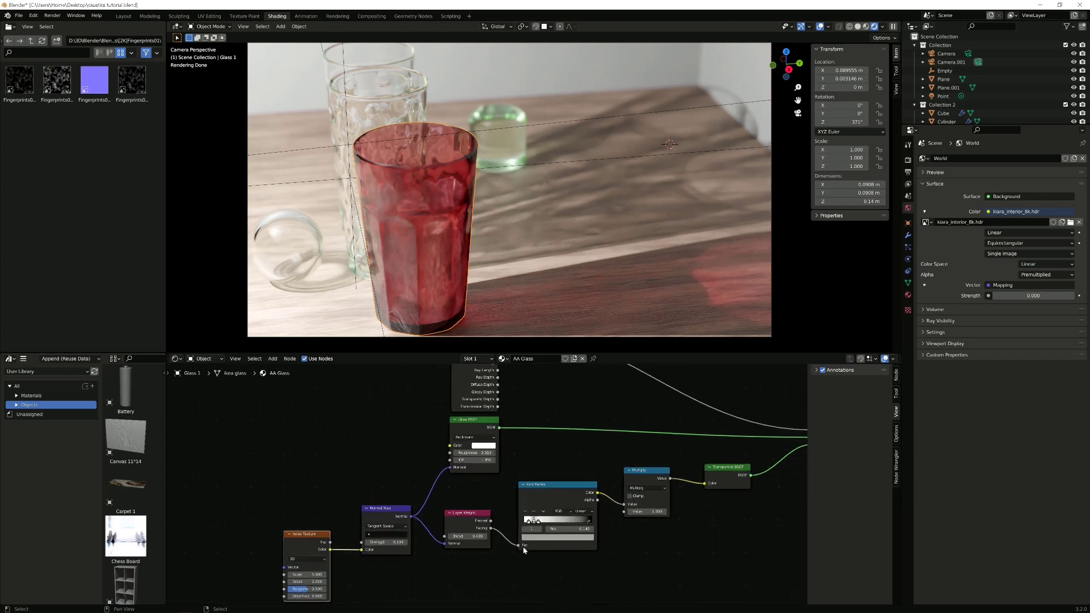
middle_click_drag(323, 537, 402, 502)
left_click_drag(432, 494, 436, 472)
left_click_drag(345, 515, 356, 499)
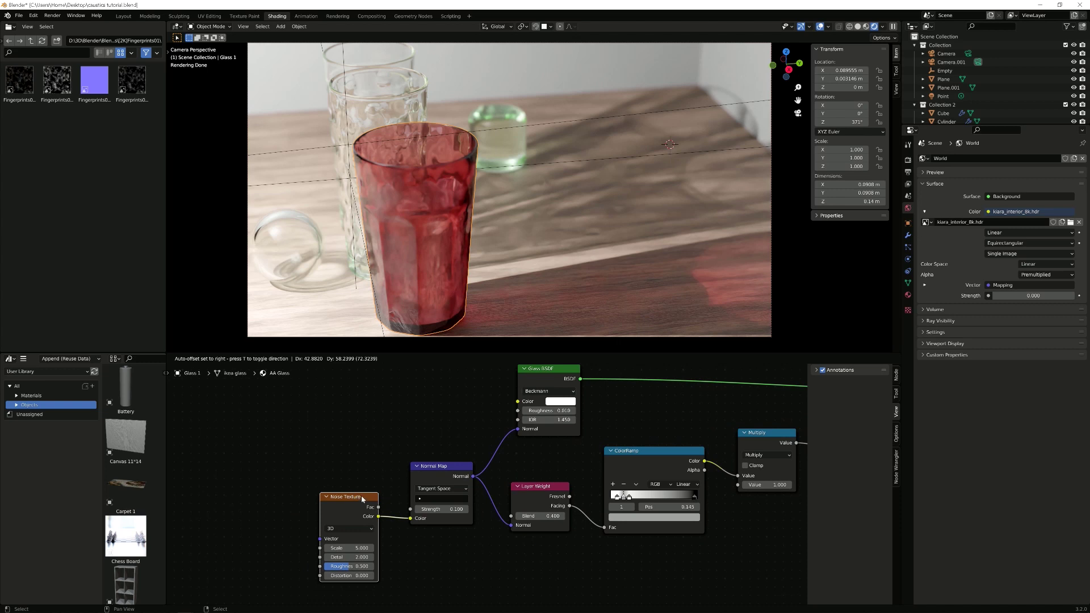